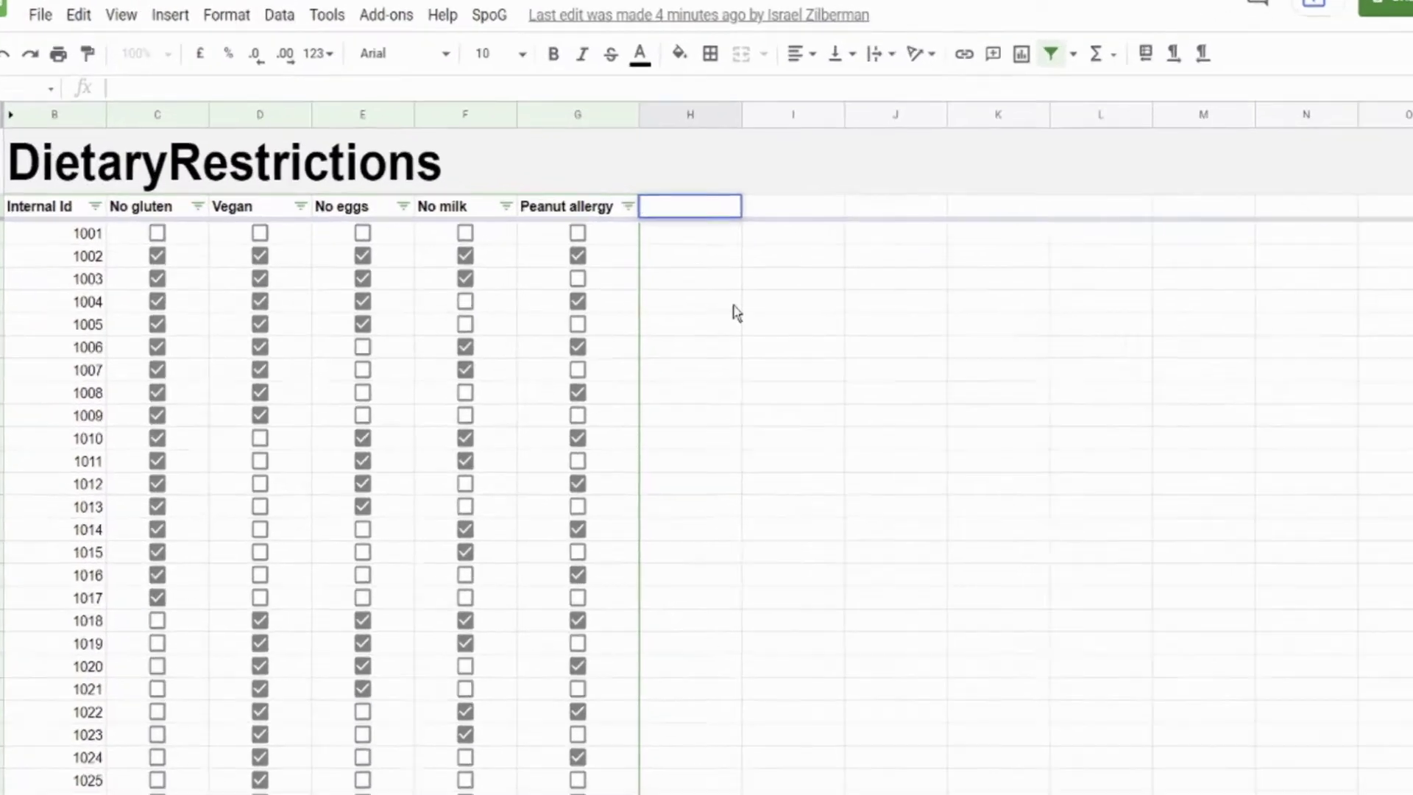
Add a "Description" column header after Peanut allergy on the DietaryRestrictions sheet and compile the meta data.
{"action": "type", "text": "Desc"}
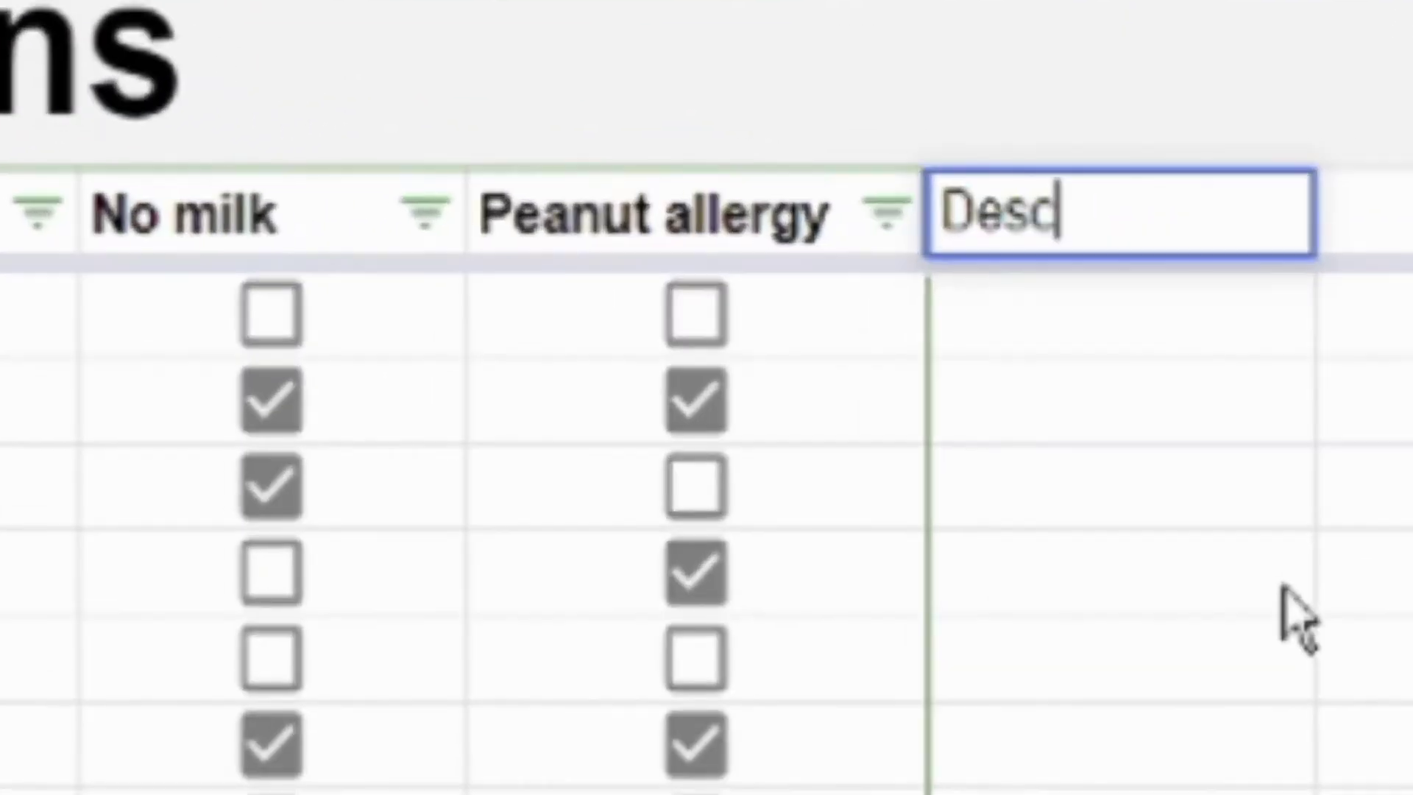
{"action": "type", "text": "ription"}
{"action": "key", "text": "Return"}
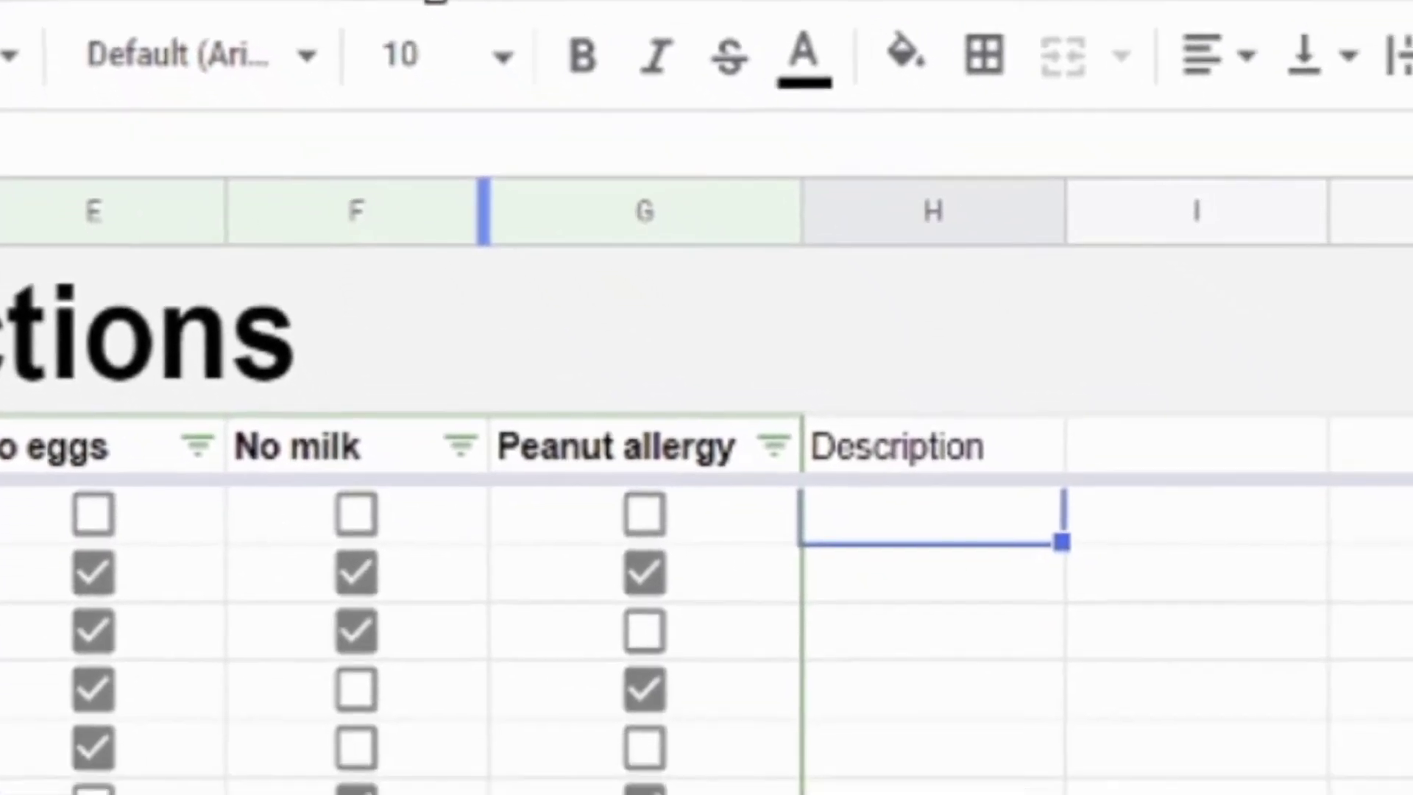
{"action": "left_click", "coordinate": [423, 3]}
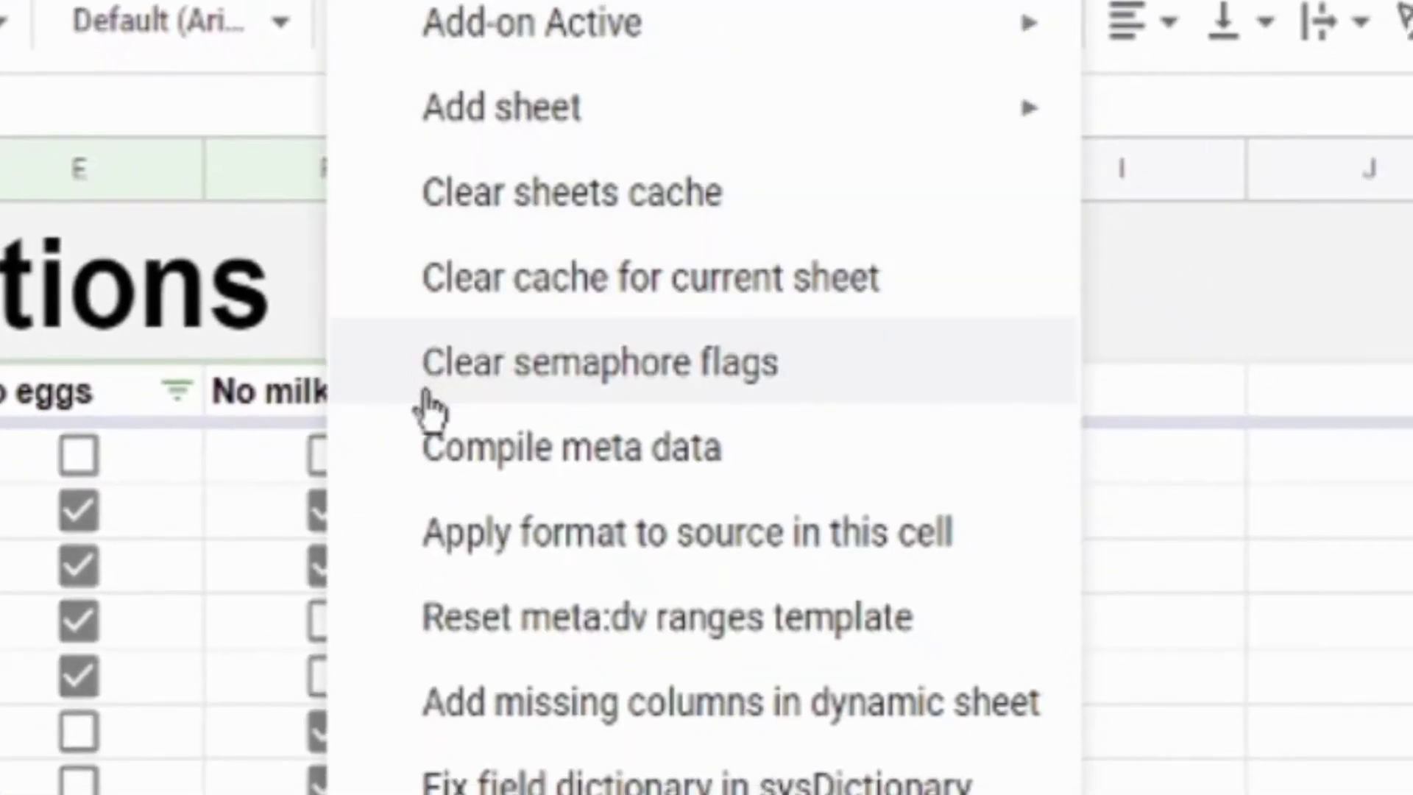
{"action": "left_click", "coordinate": [458, 443]}
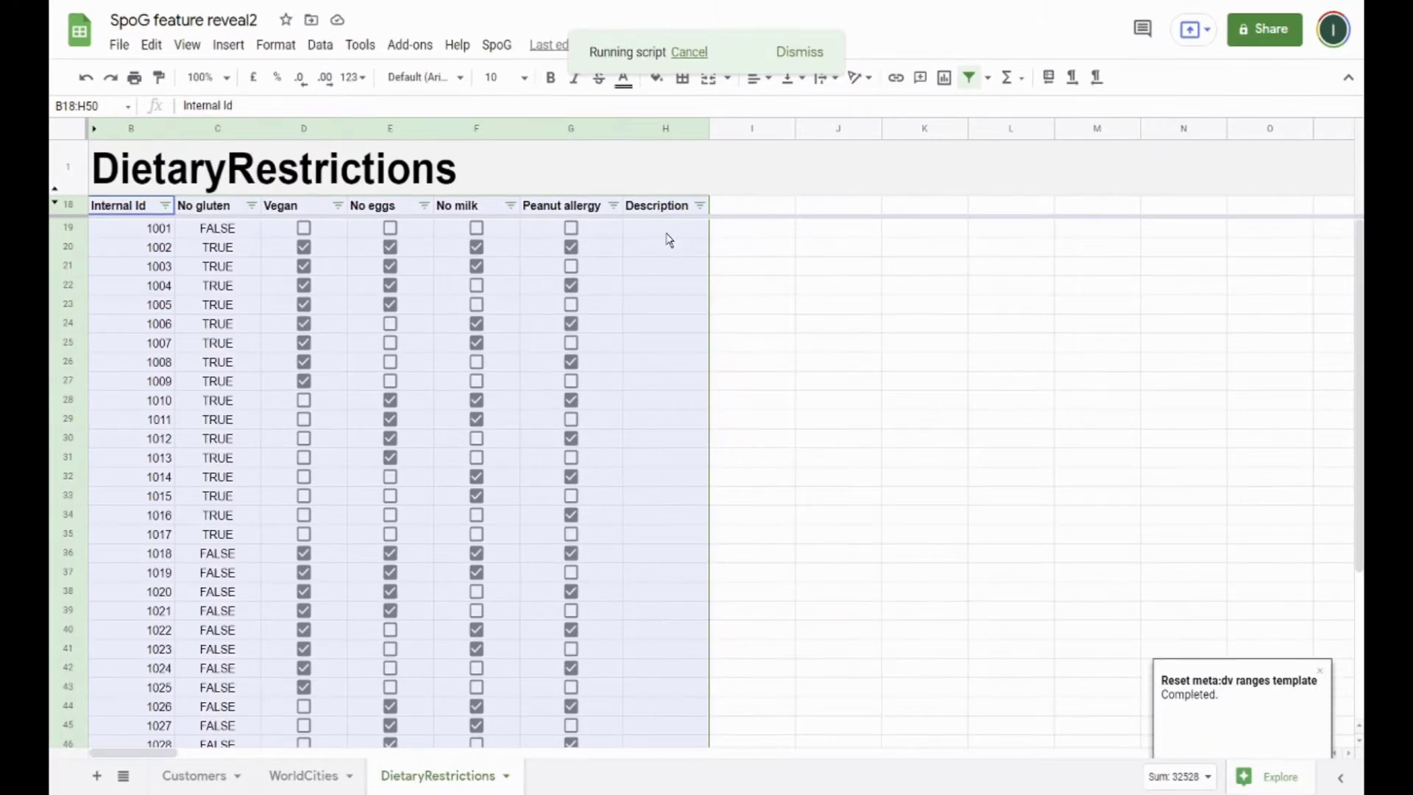
Start a formula in H40 that returns "No gluten. " if trim(C40)="TRUE", otherwise empty text, ending with & for further conditions.
{"action": "left_click", "coordinate": [652, 638]}
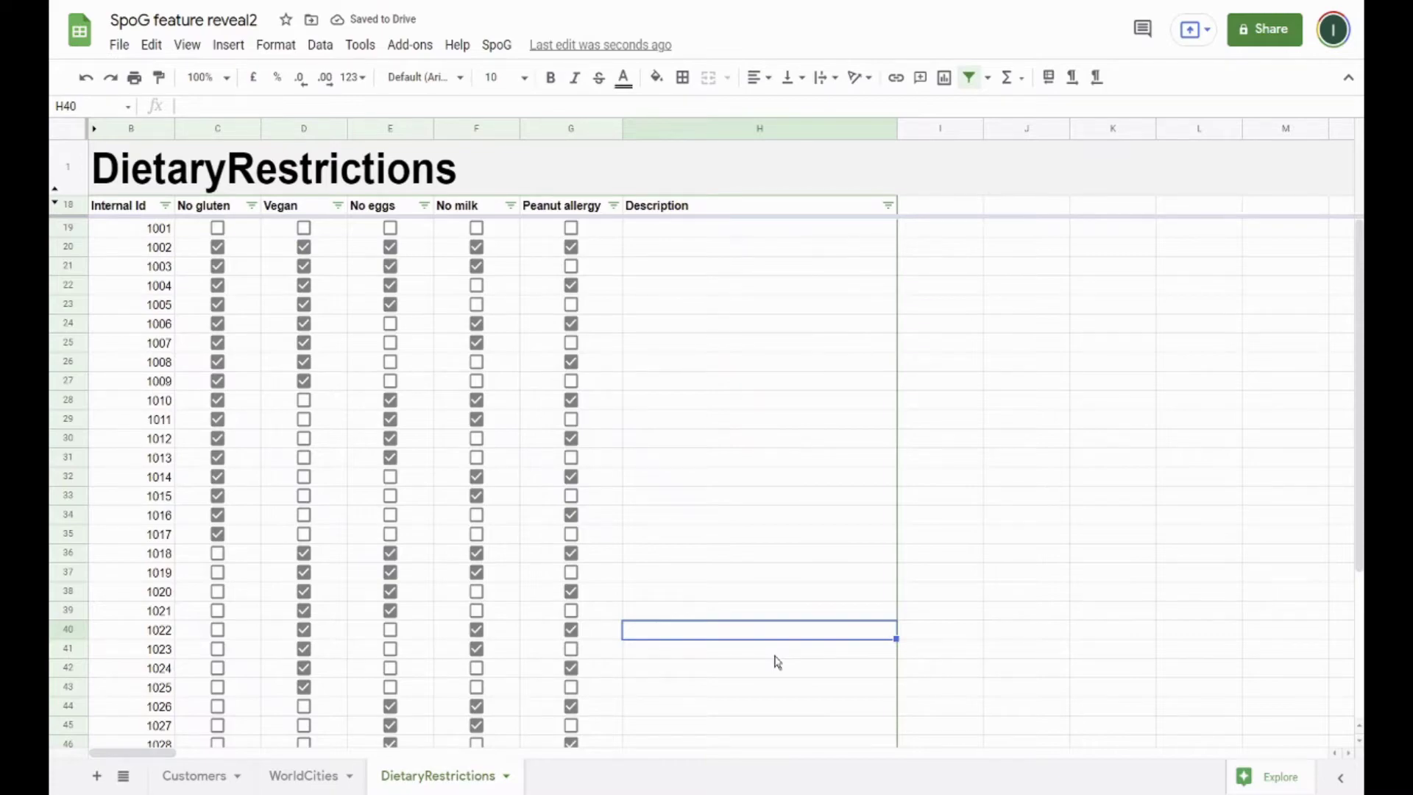
{"action": "type", "text": "=if(trim(C40"}
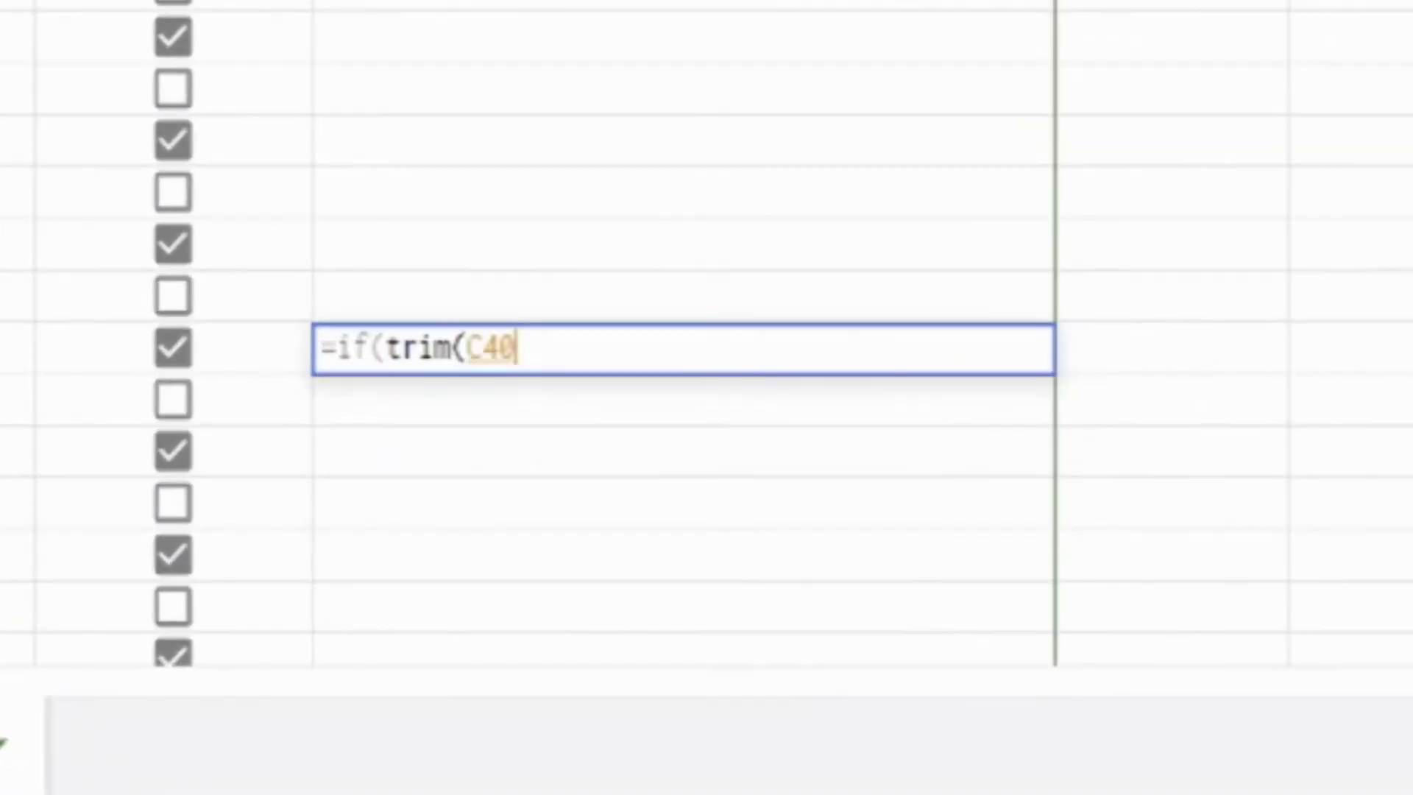
{"action": "type", "text": ")=\"TRUE"}
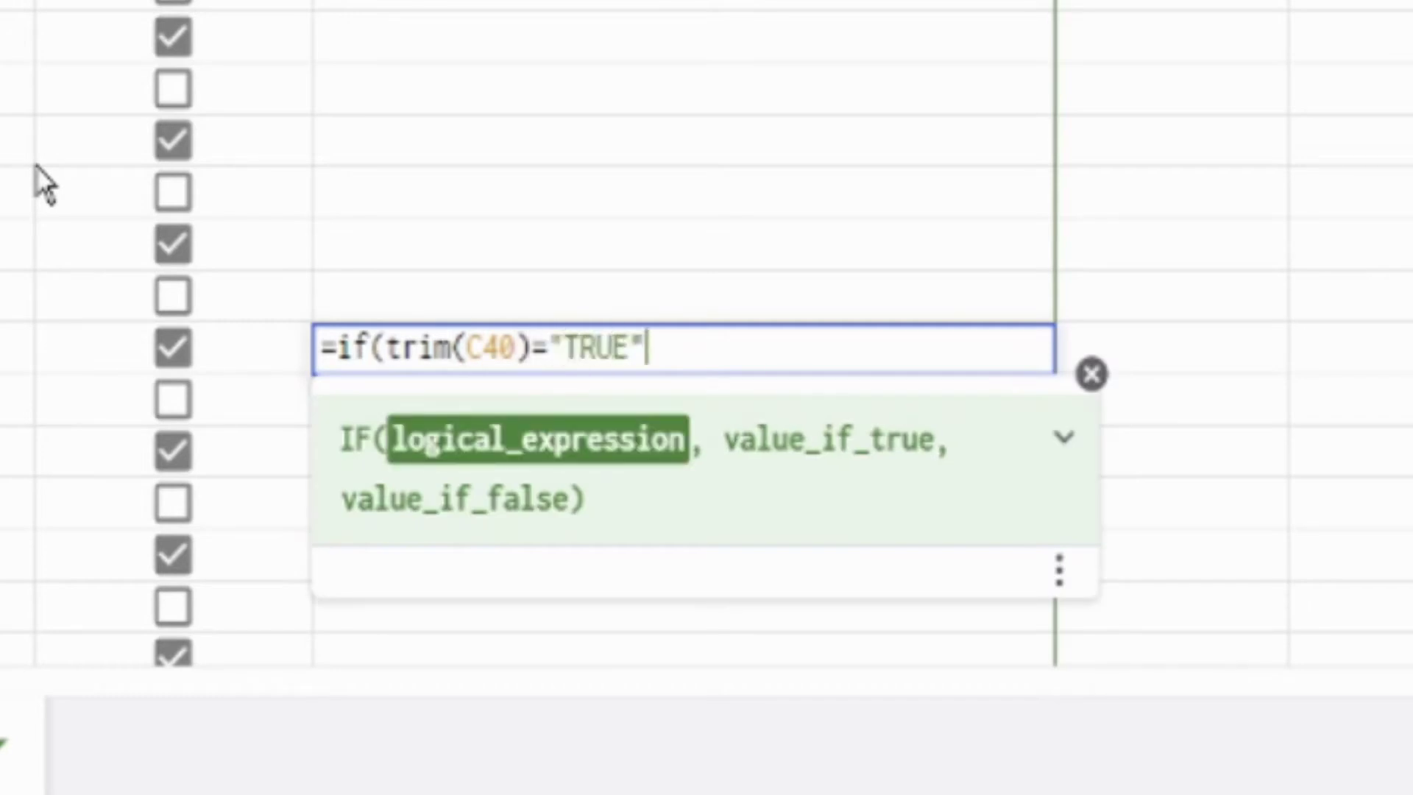
{"action": "type", "text": "\",\"No gluten"}
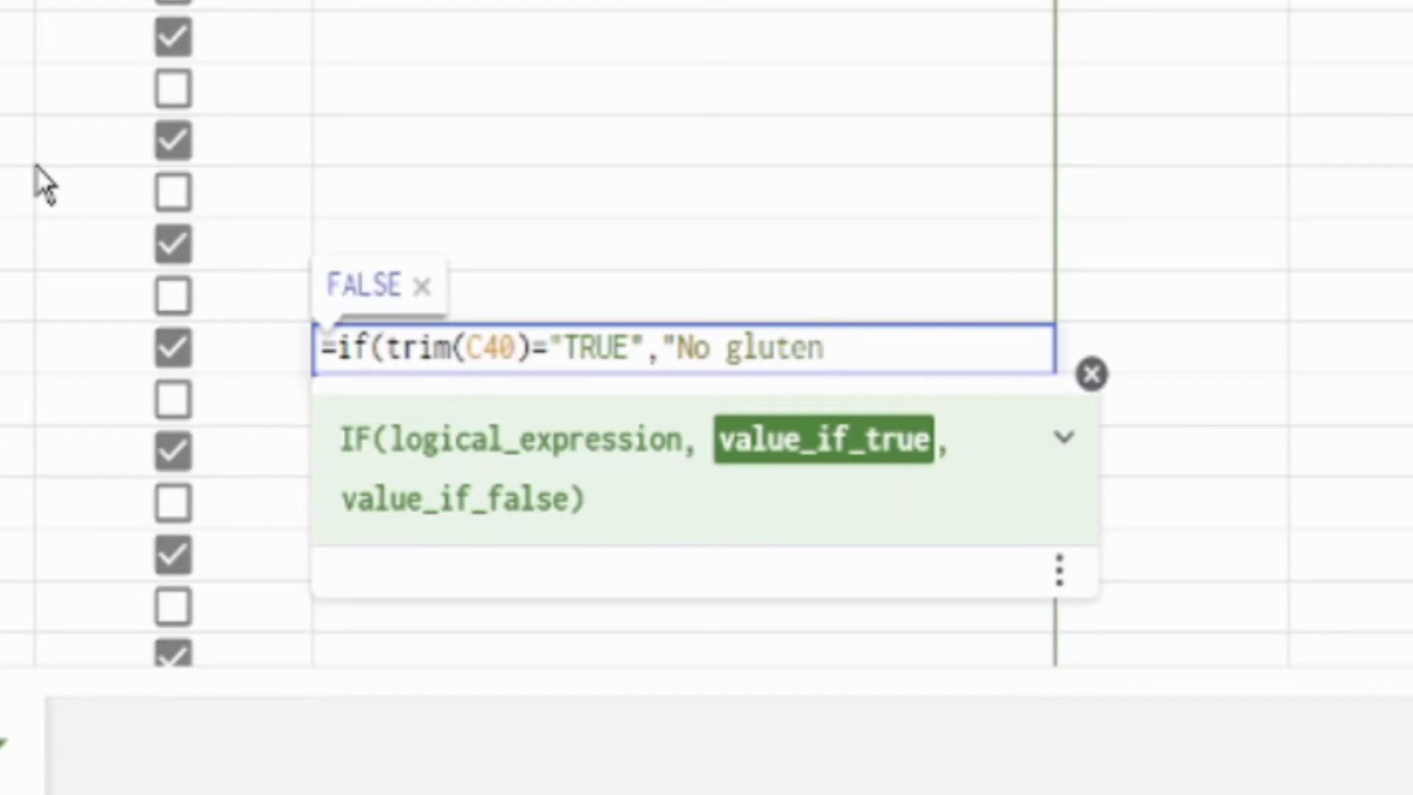
{"action": "type", "text": ". \",\"\")&"}
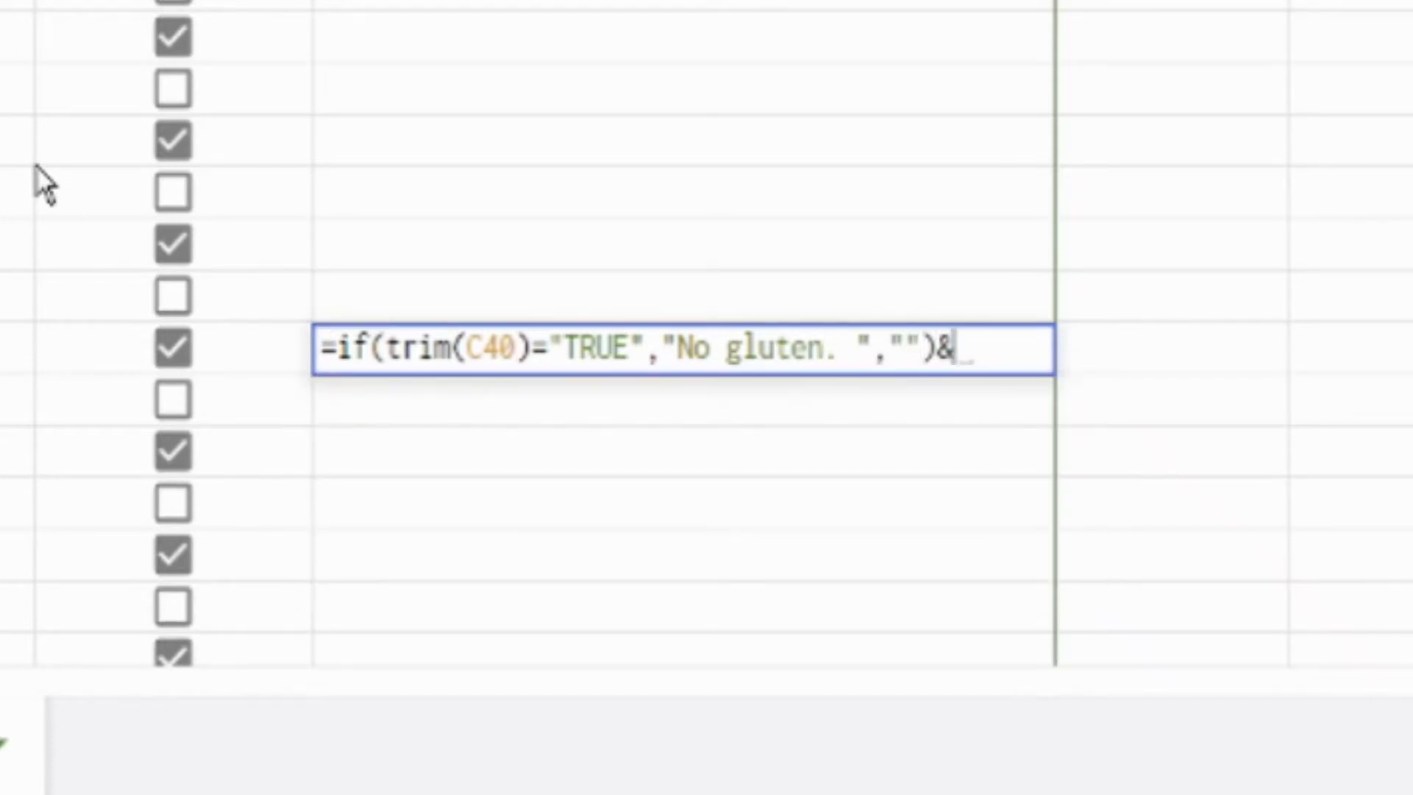
Append a condition to the H40 formula that returns "Vegan. " if trim(D40)="TRUE", otherwise empty text.
{"action": "key", "text": "Left"}
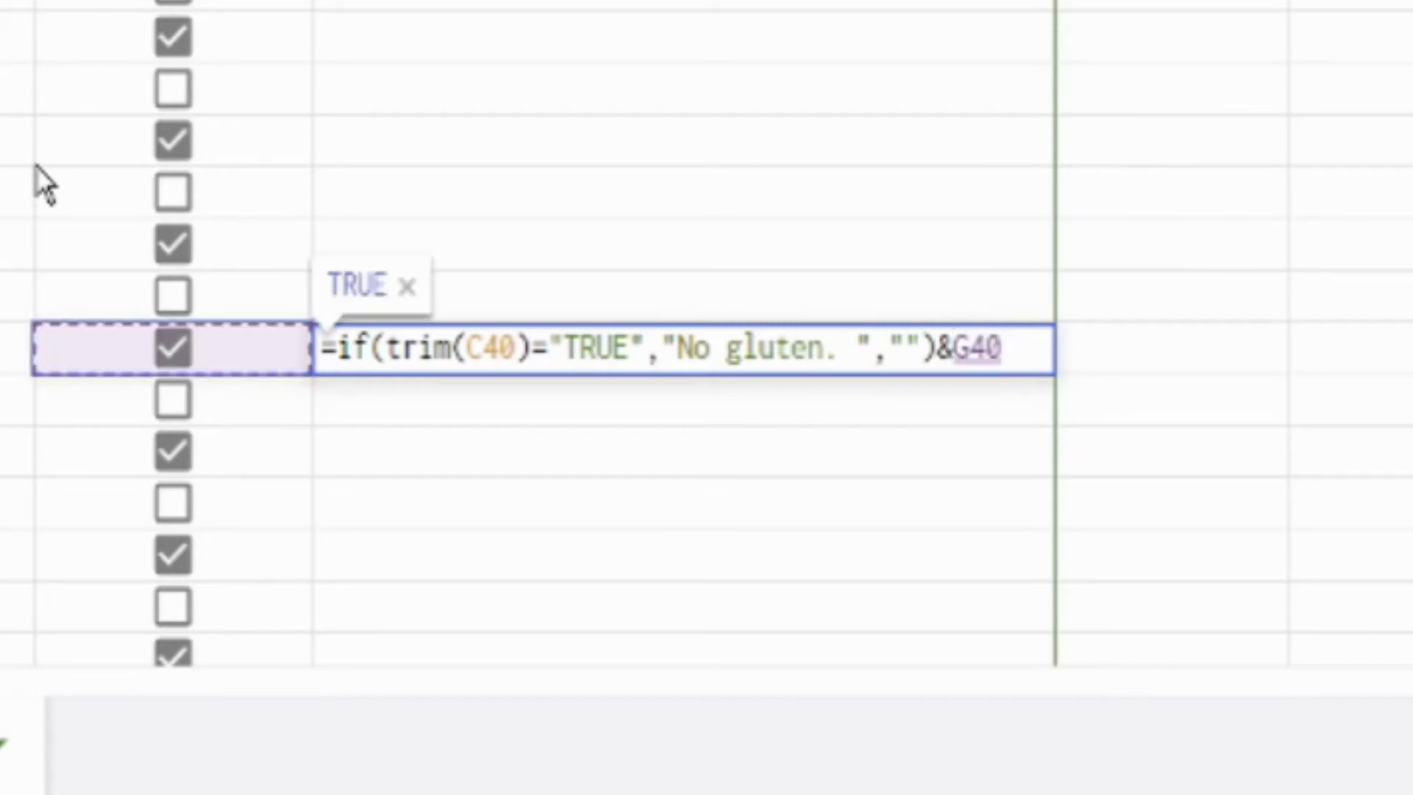
{"action": "key", "text": "BackSpace"}
{"action": "key", "text": "BackSpace"}
{"action": "key", "text": "BackSpace"}
{"action": "type", "text": "if(trim("}
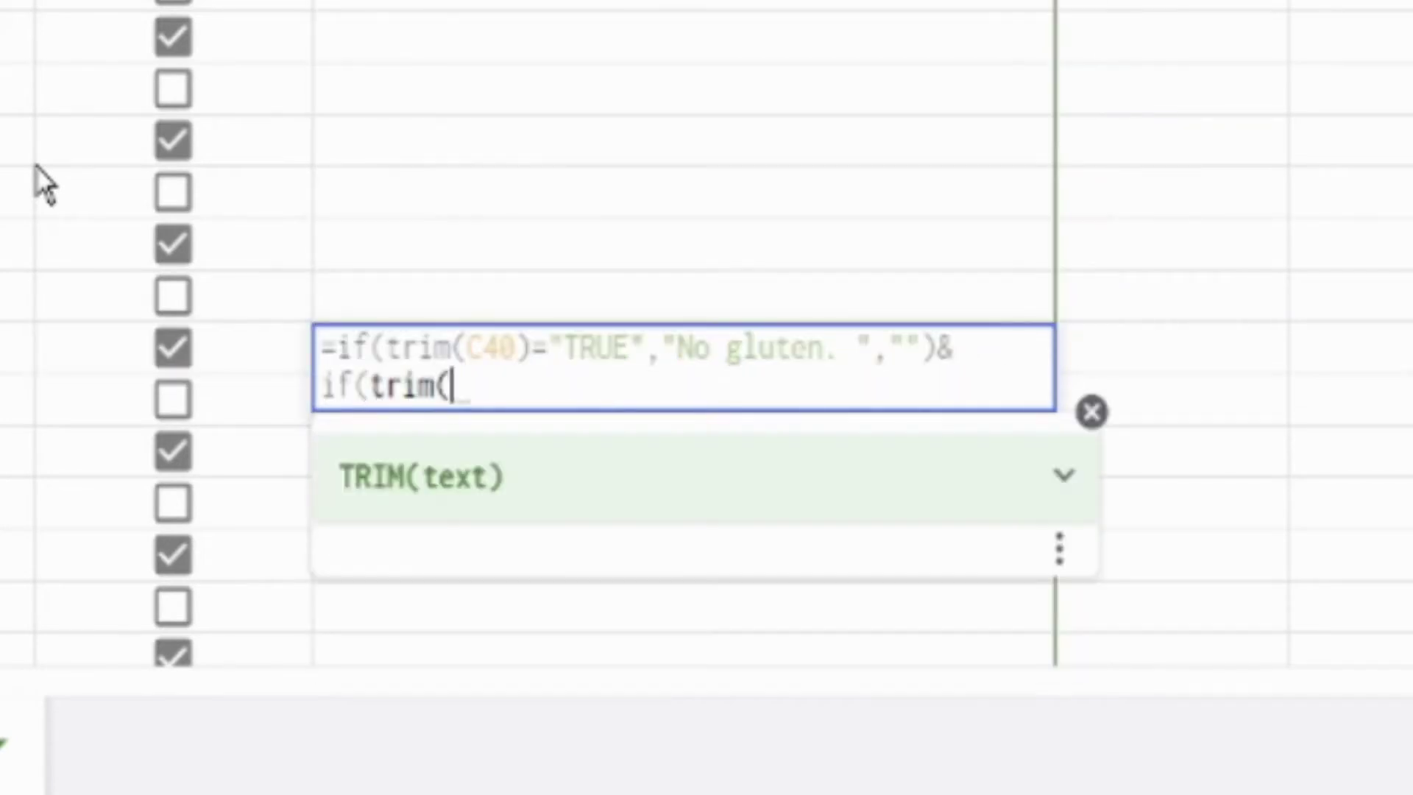
{"action": "type", "text": "D40)=\"TRUE\",\"Veg"}
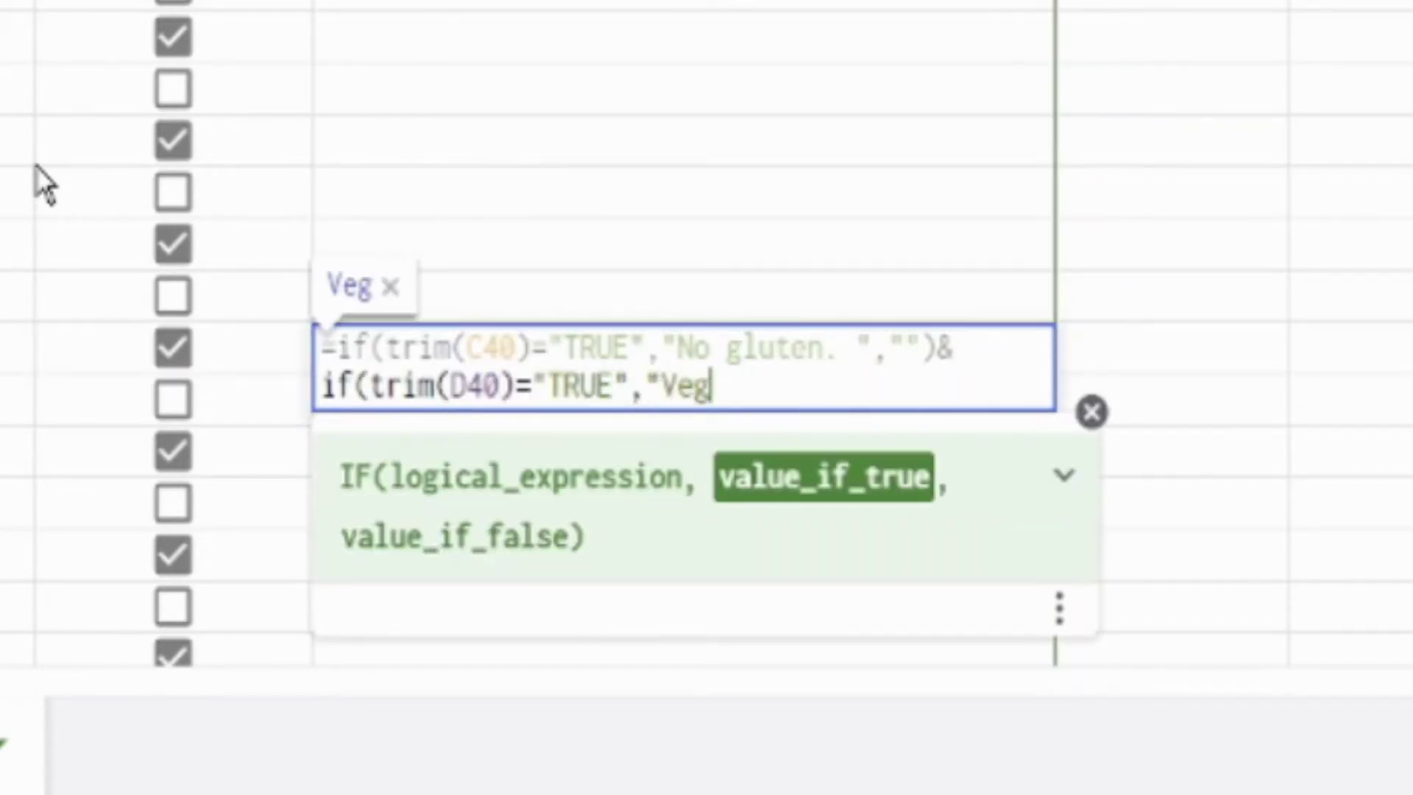
{"action": "type", "text": "an. \",\"\")"}
{"action": "key", "text": "Return"}
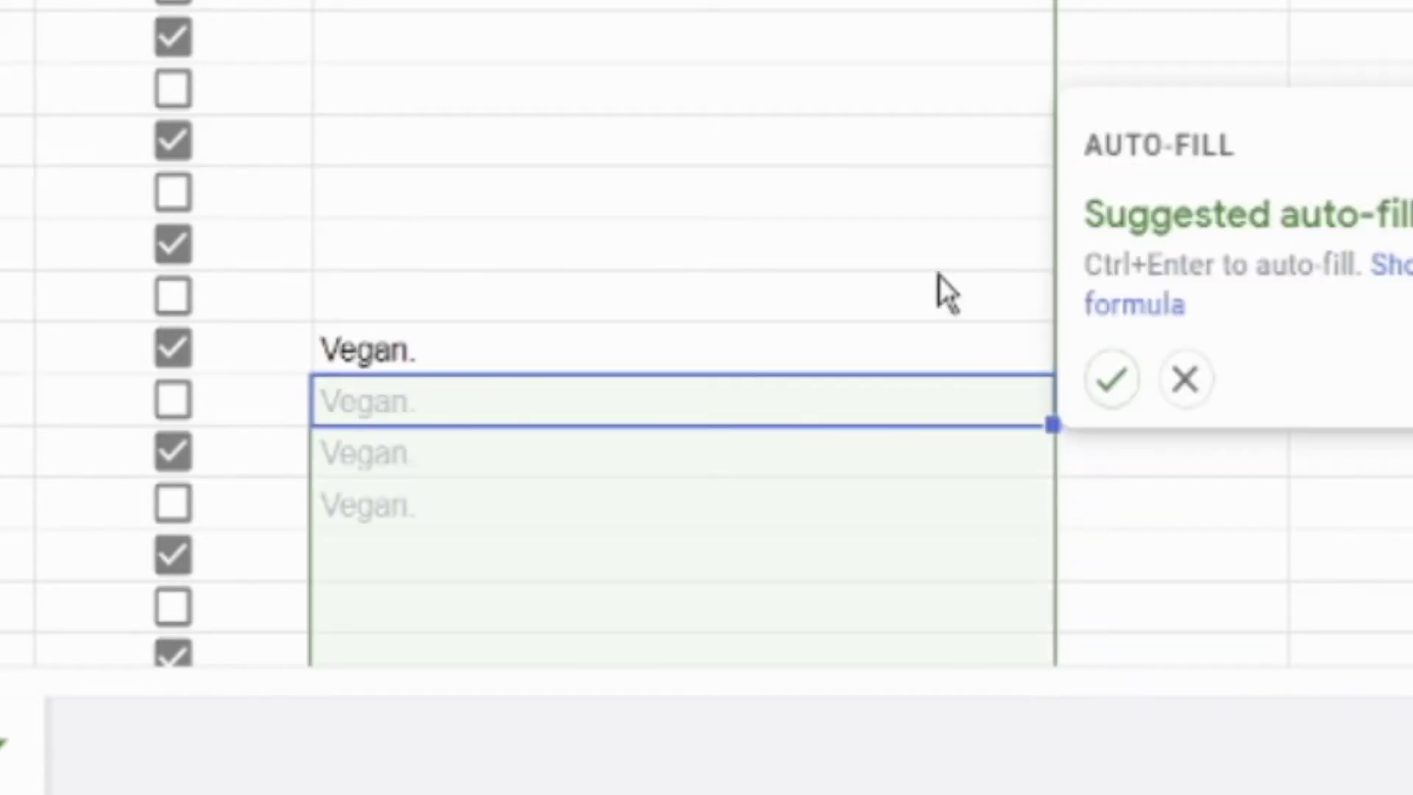
Reject the suggested auto-fill and extend the H40 formula with a condition returning "No eggs. " if trim(E40)="TRUE".
{"action": "left_click", "coordinate": [1183, 376]}
{"action": "double_click", "coordinate": [460, 353]}
{"action": "left_click", "coordinate": [940, 385]}
{"action": "type", "text": "&"}
{"action": "type", "text": "if(trim(D40)=\"TRUE\",\"Vegan. \",\"\")"}
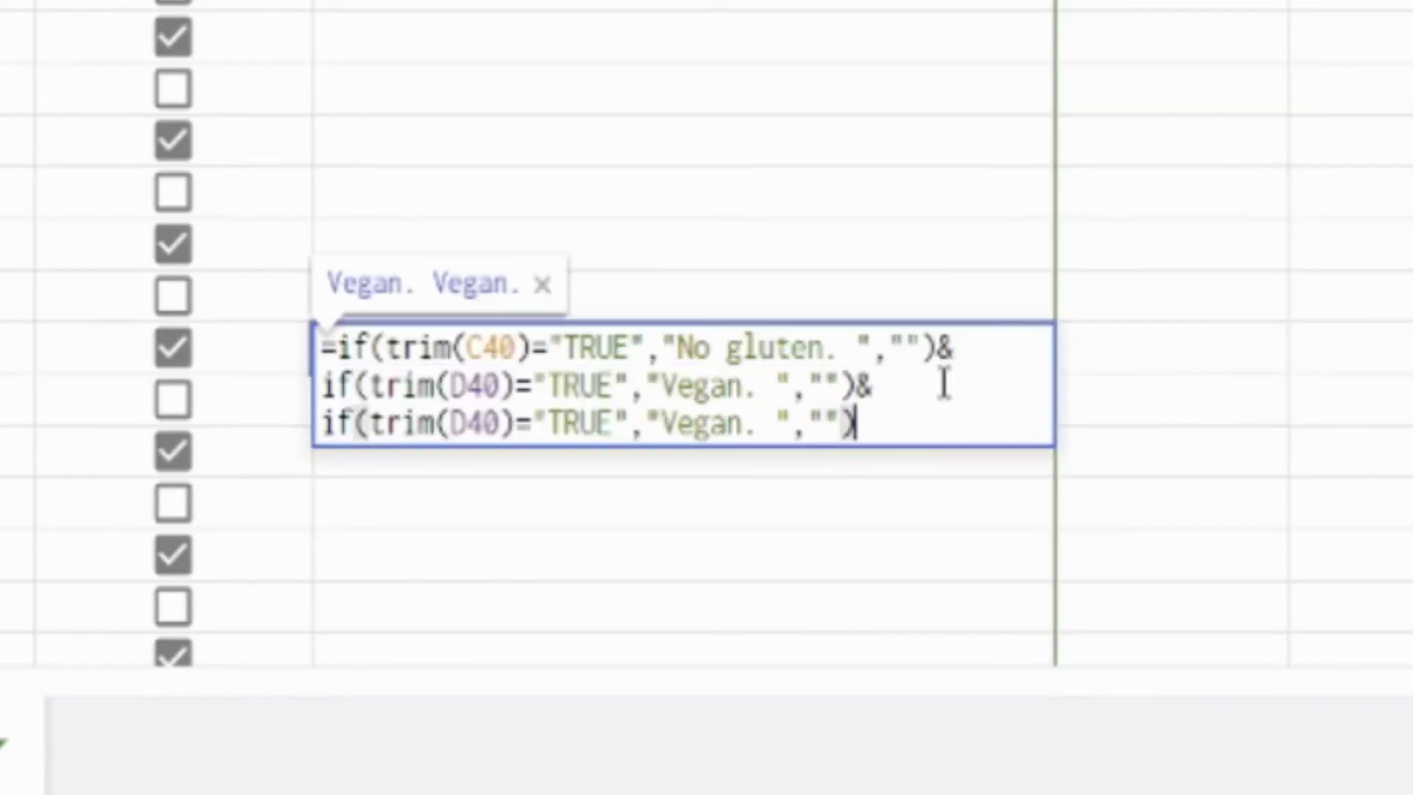
{"action": "left_click", "coordinate": [472, 423]}
{"action": "key", "text": "BackSpace"}
{"action": "type", "text": "E"}
{"action": "double_click", "coordinate": [725, 416]}
{"action": "type", "text": "\"No eggs. \""}
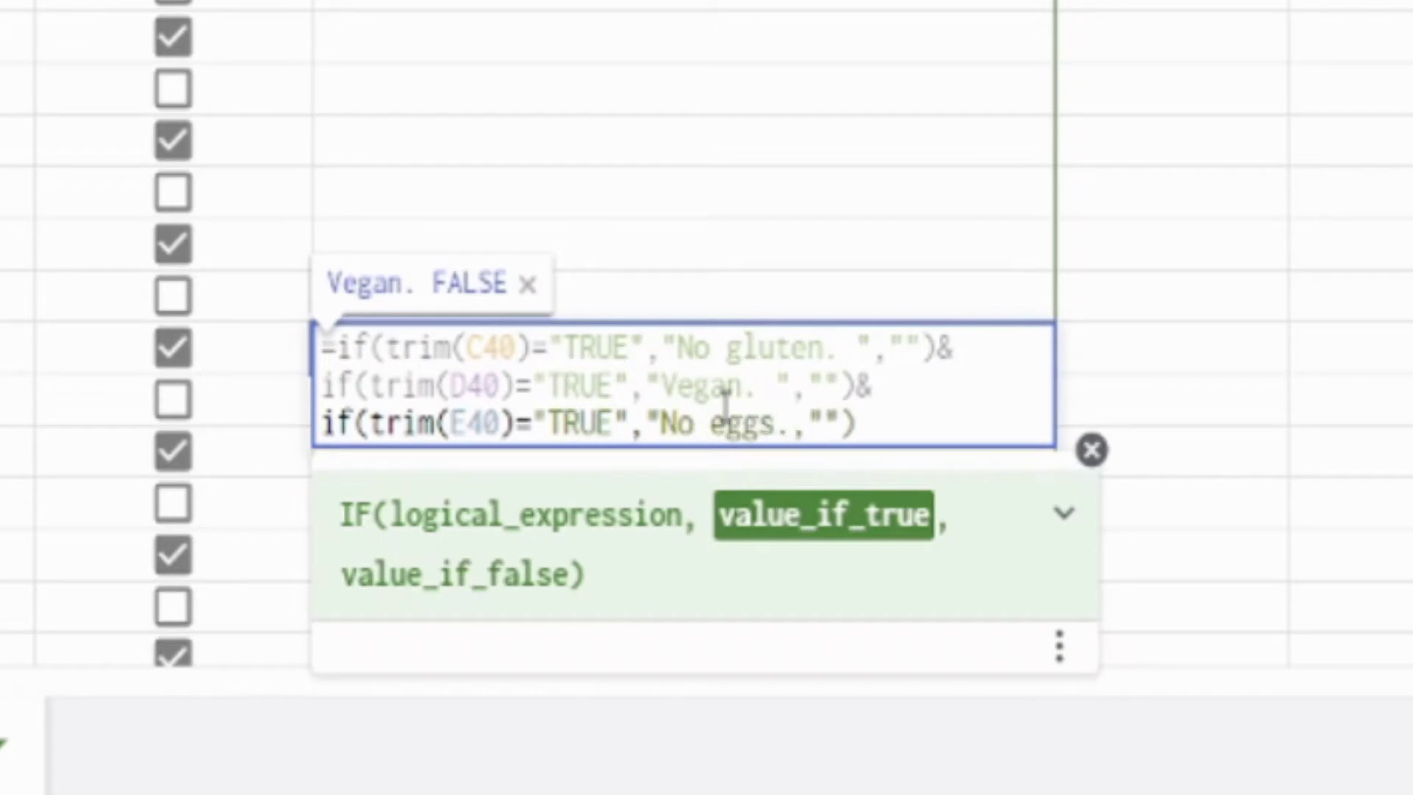
Append a condition to the H40 formula that returns "No milk. " if trim(F40)="TRUE", otherwise empty text.
{"action": "key", "text": "End"}
{"action": "type", "text": "&"}
{"action": "key", "text": "alt+Return"}
{"action": "type", "text": "if(trim(D40)=\"TRUE\",\"Vegan. \",\"\")"}
{"action": "left_click", "coordinate": [463, 461]}
{"action": "key", "text": "BackSpace"}
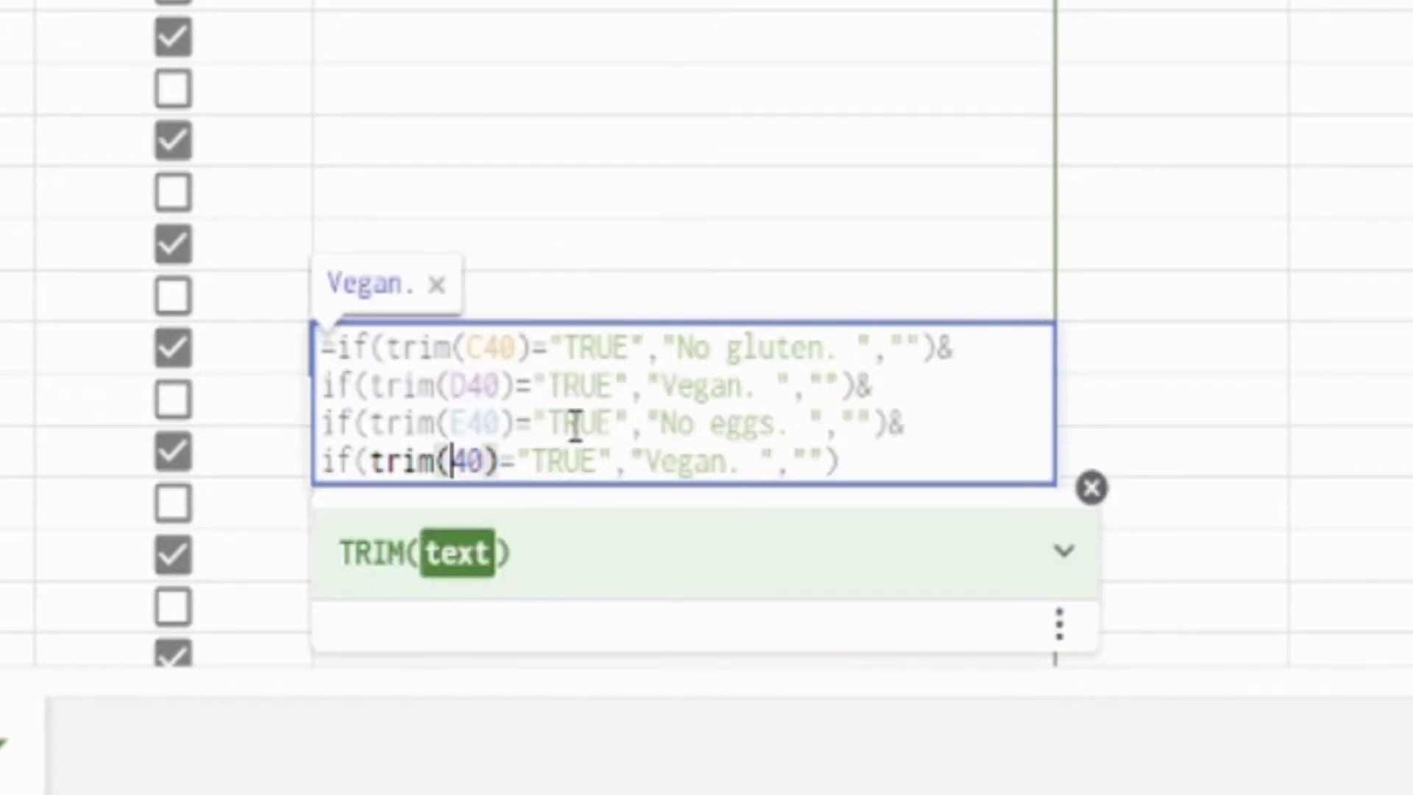
{"action": "type", "text": "F"}
{"action": "double_click", "coordinate": [720, 453]}
{"action": "type", "text": "\"No milk. \""}
{"action": "key", "text": "End"}
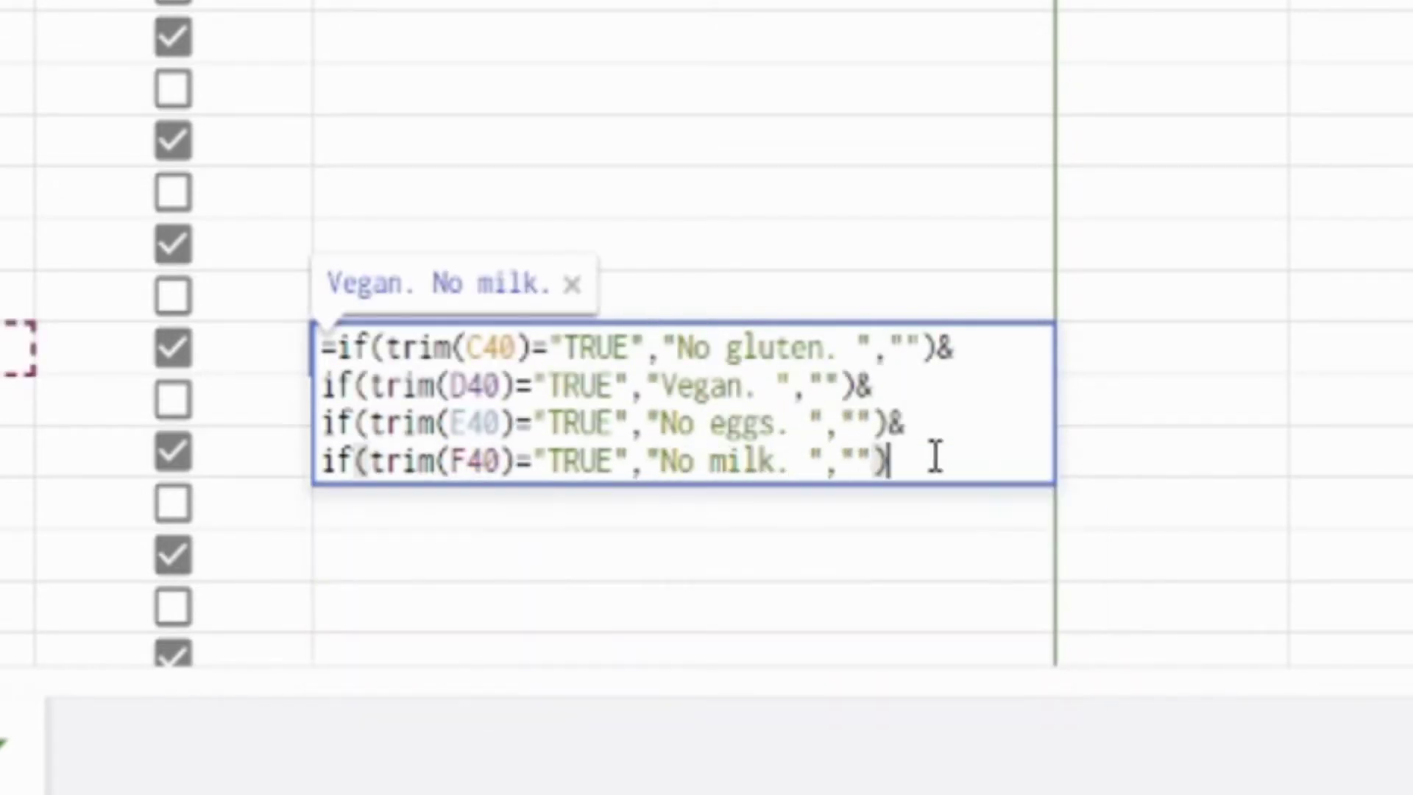
Complete the H40 formula with a condition returning "Peanut allergy. " if trim(G40)="TRUE", otherwise empty text.
{"action": "type", "text": "&"}
{"action": "key", "text": "alt+Return"}
{"action": "type", "text": "if(trim(D40)=\"TRUE\",\"Vegan. \",\"\")"}
{"action": "left_click", "coordinate": [462, 499]}
{"action": "key", "text": "BackSpace"}
{"action": "type", "text": "G"}
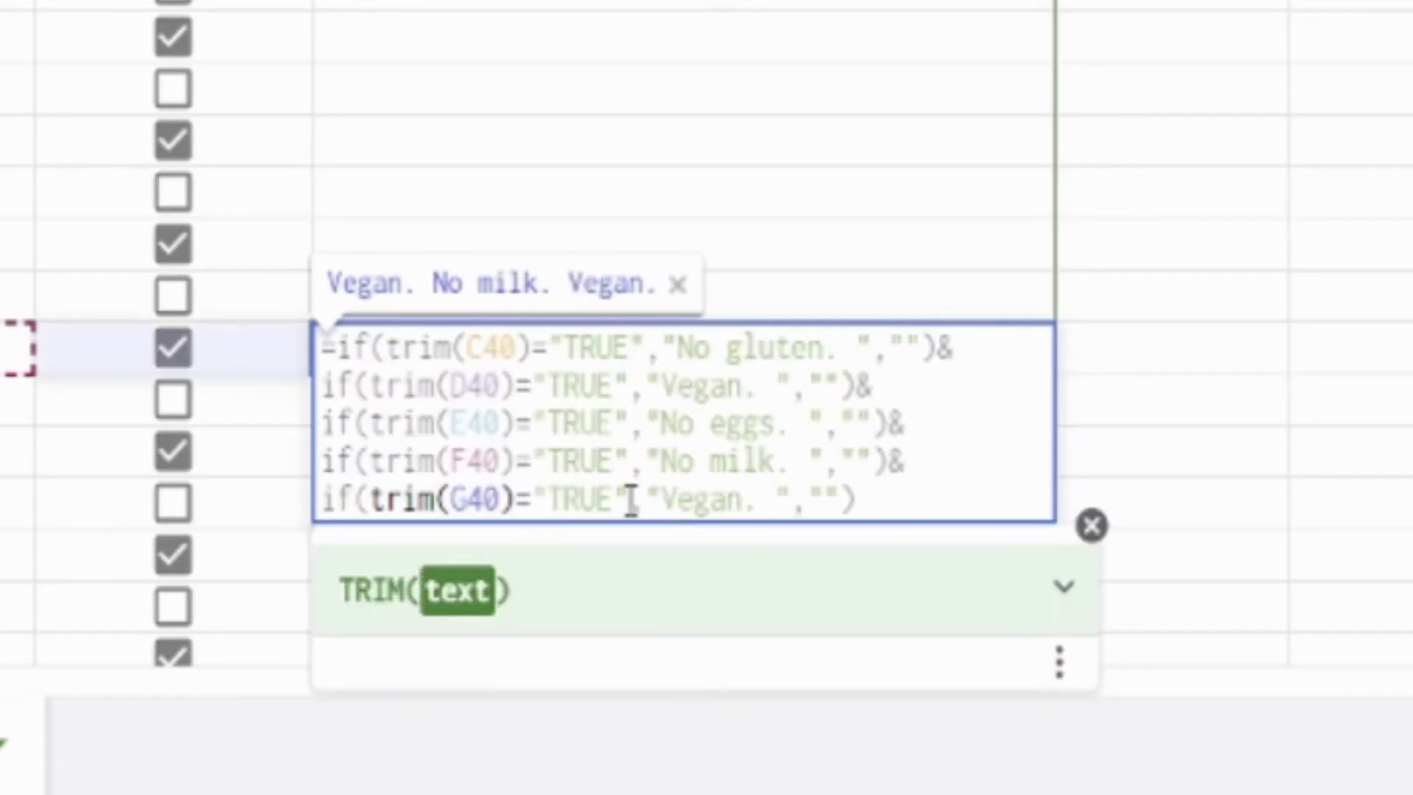
{"action": "double_click", "coordinate": [699, 499]}
{"action": "type", "text": "\"Peanut allergy"}
{"action": "key", "text": "Return"}
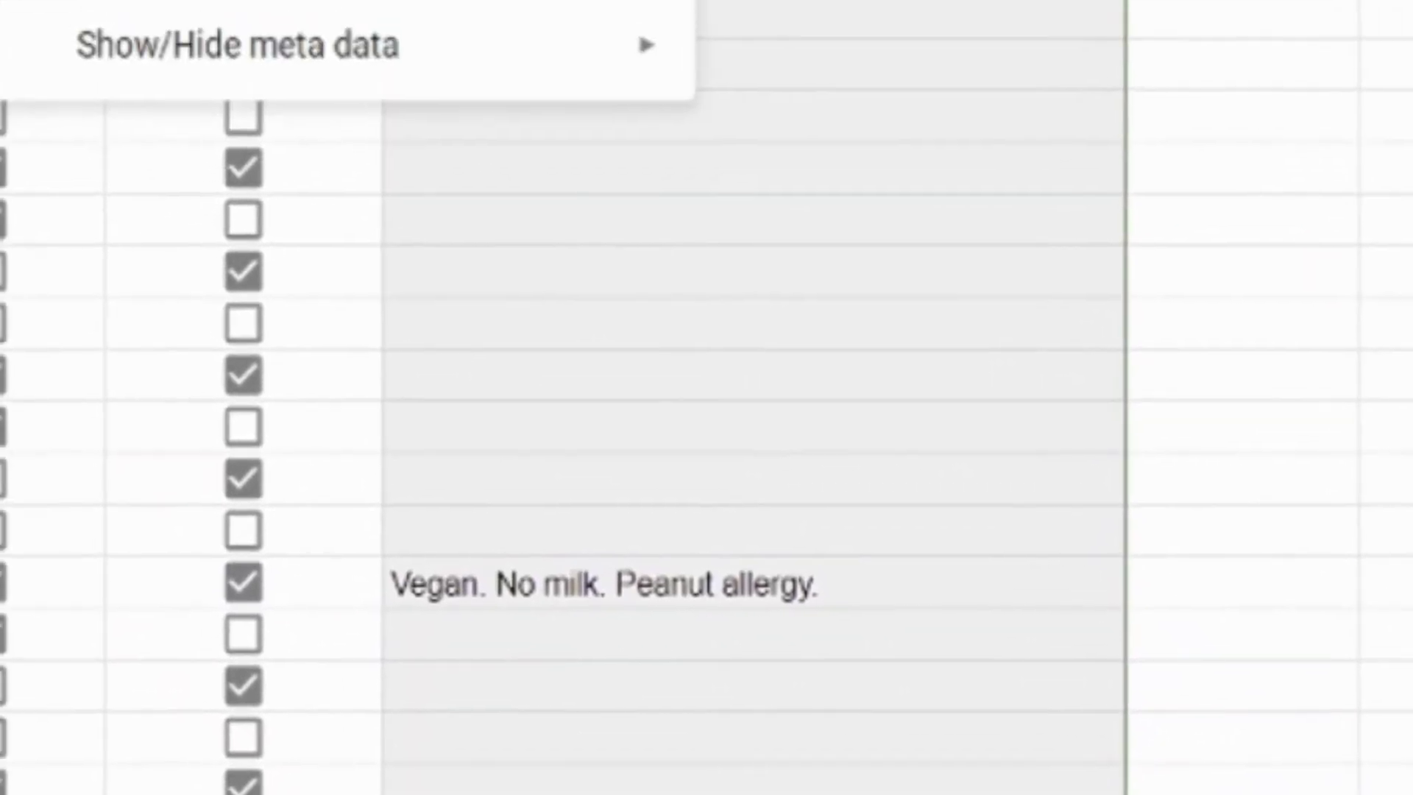
Show the DietaryRestrictions meta data and set the description field's foreign relation type to "formula at first row".
{"action": "mouse_move", "coordinate": [373, 47]}
{"action": "left_click", "coordinate": [880, 220]}
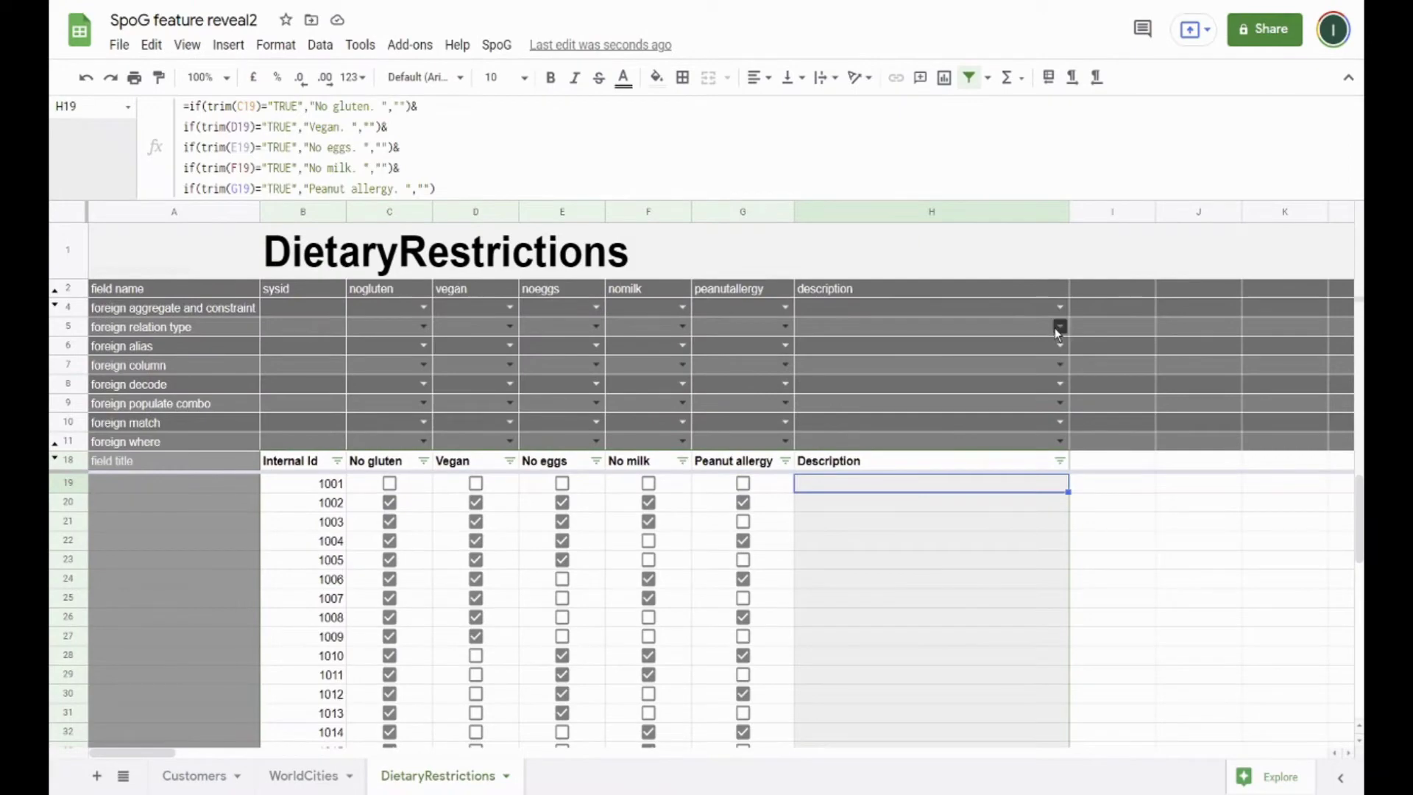
{"action": "left_click", "coordinate": [1059, 328]}
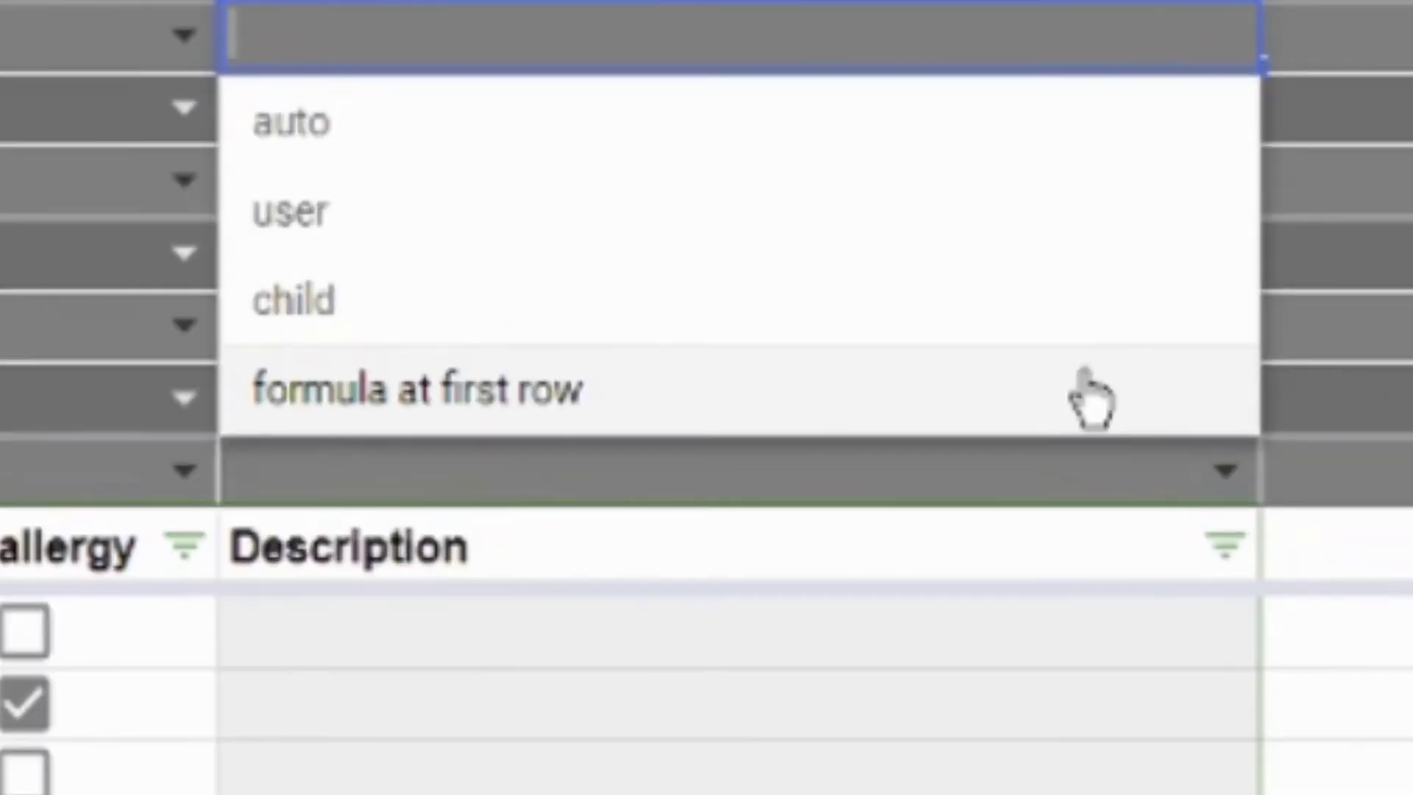
{"action": "left_click", "coordinate": [1024, 421]}
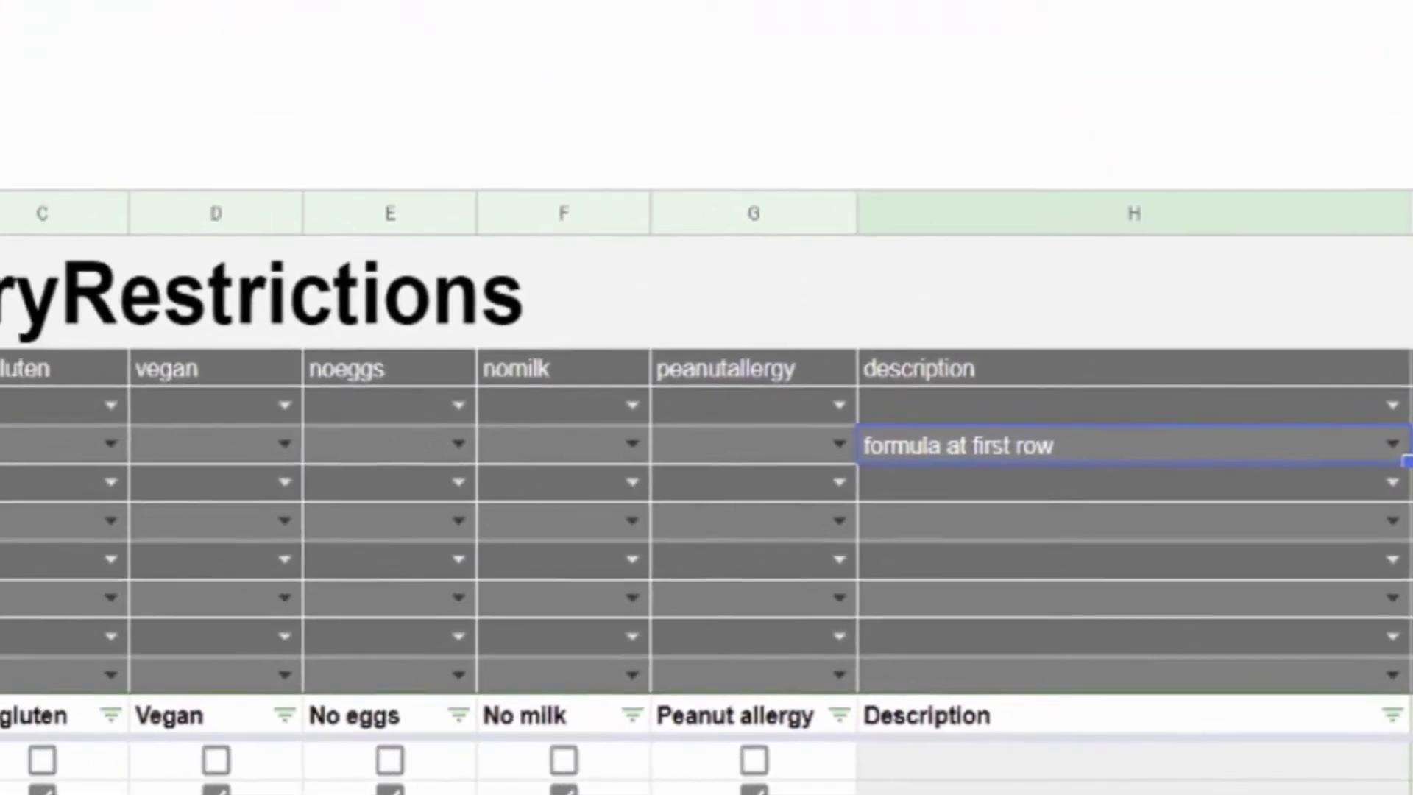
Compile the DietaryRestrictions meta data and check the generated texts throughout the Description column.
{"action": "left_click", "coordinate": [421, 19]}
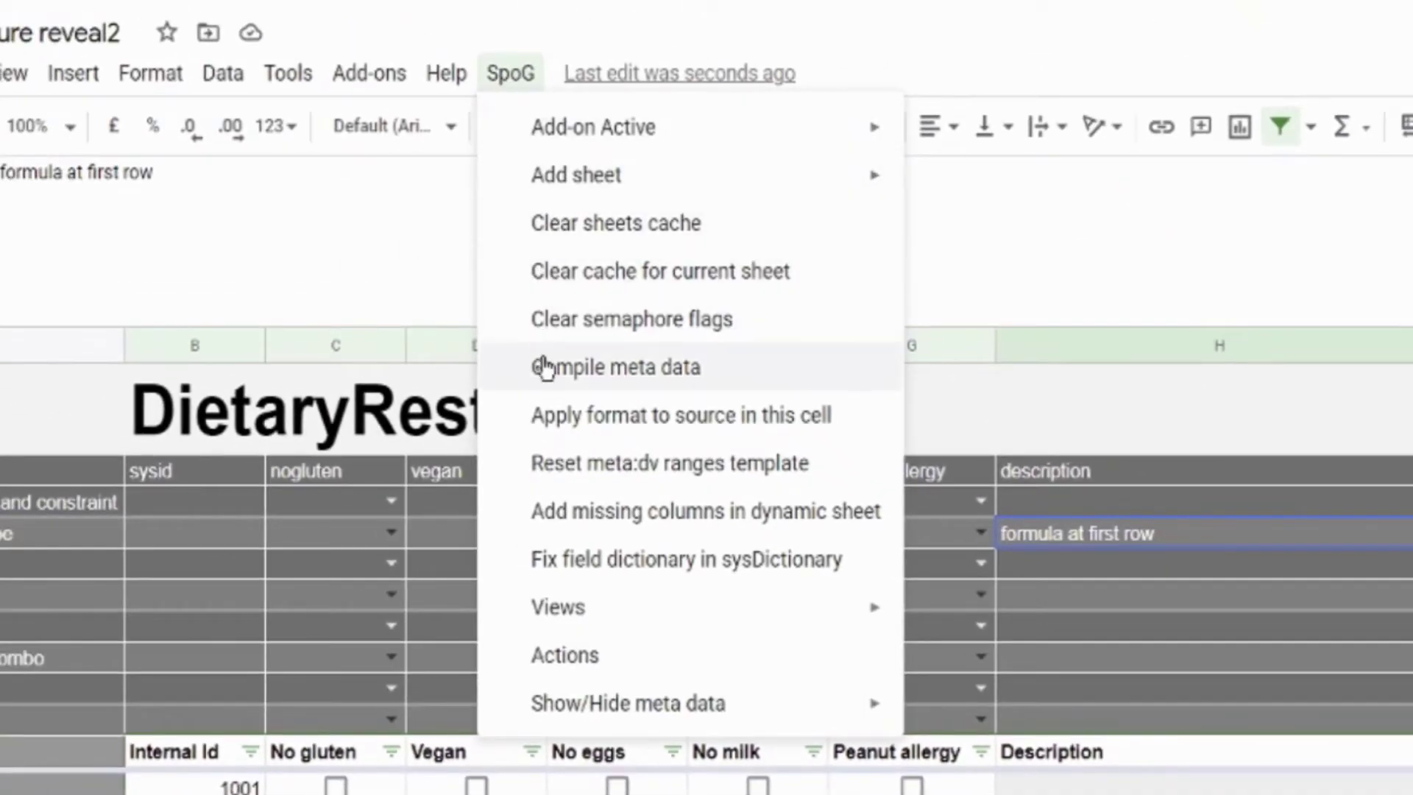
{"action": "left_click", "coordinate": [544, 368]}
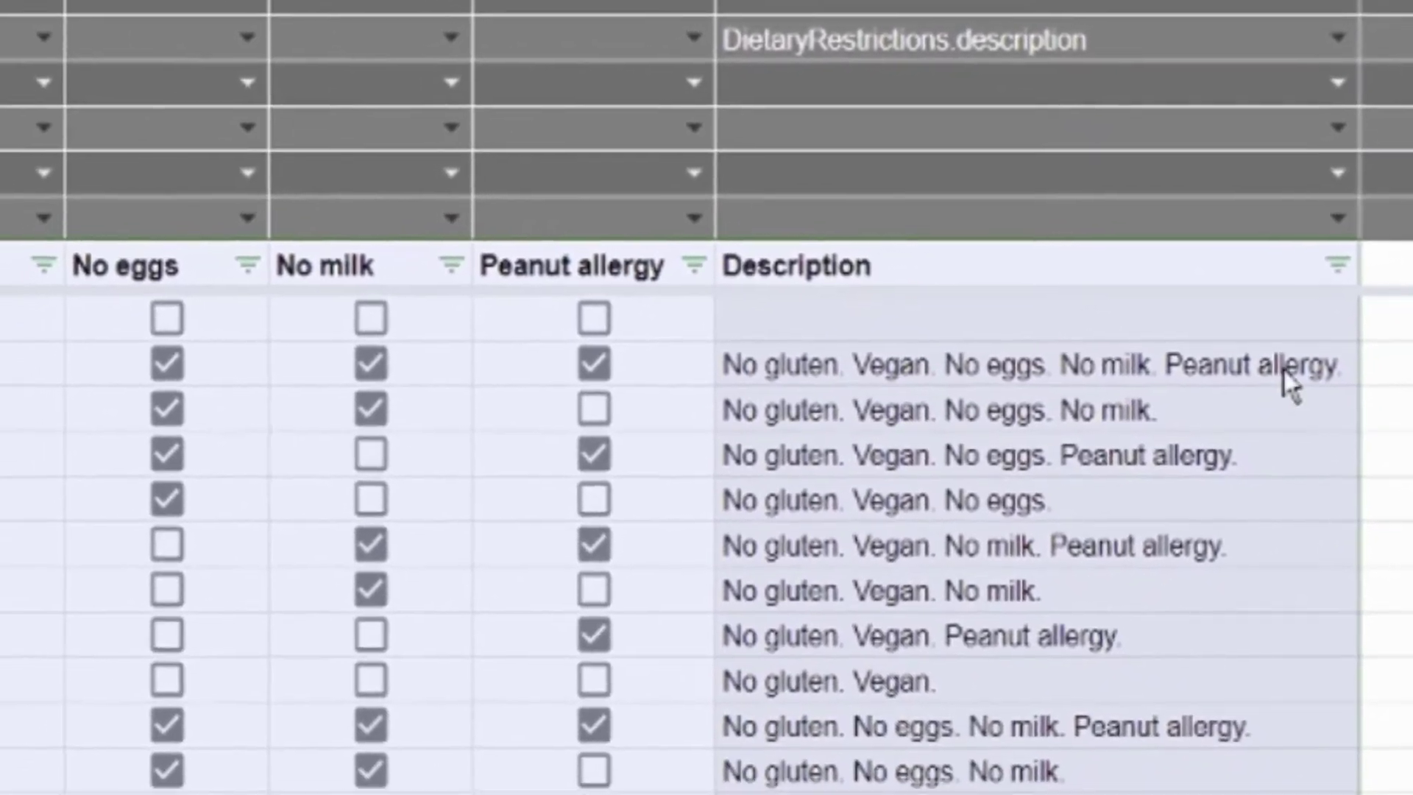
{"action": "left_click", "coordinate": [1248, 439]}
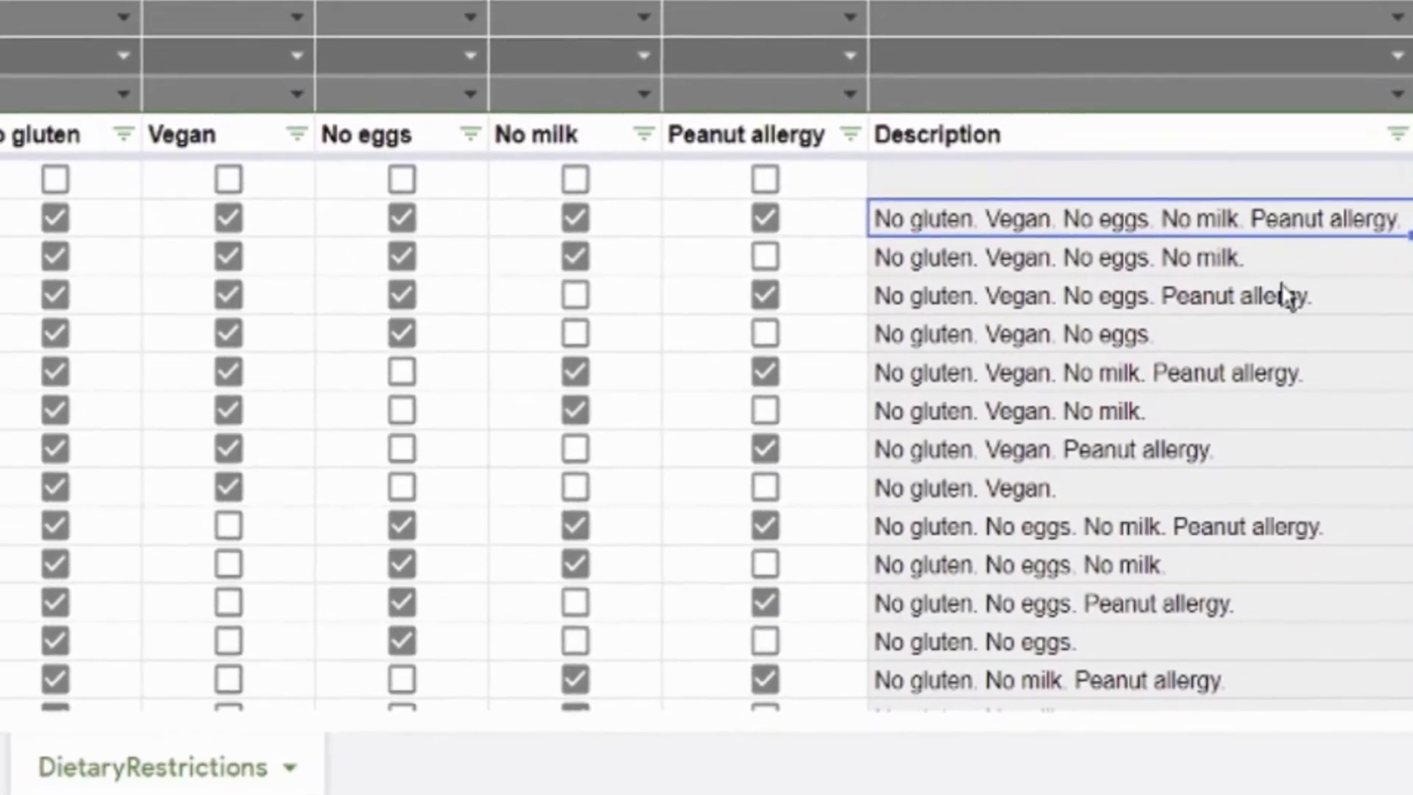
{"action": "scroll", "coordinate": [1294, 288], "scroll_direction": "down", "scroll_amount": 5}
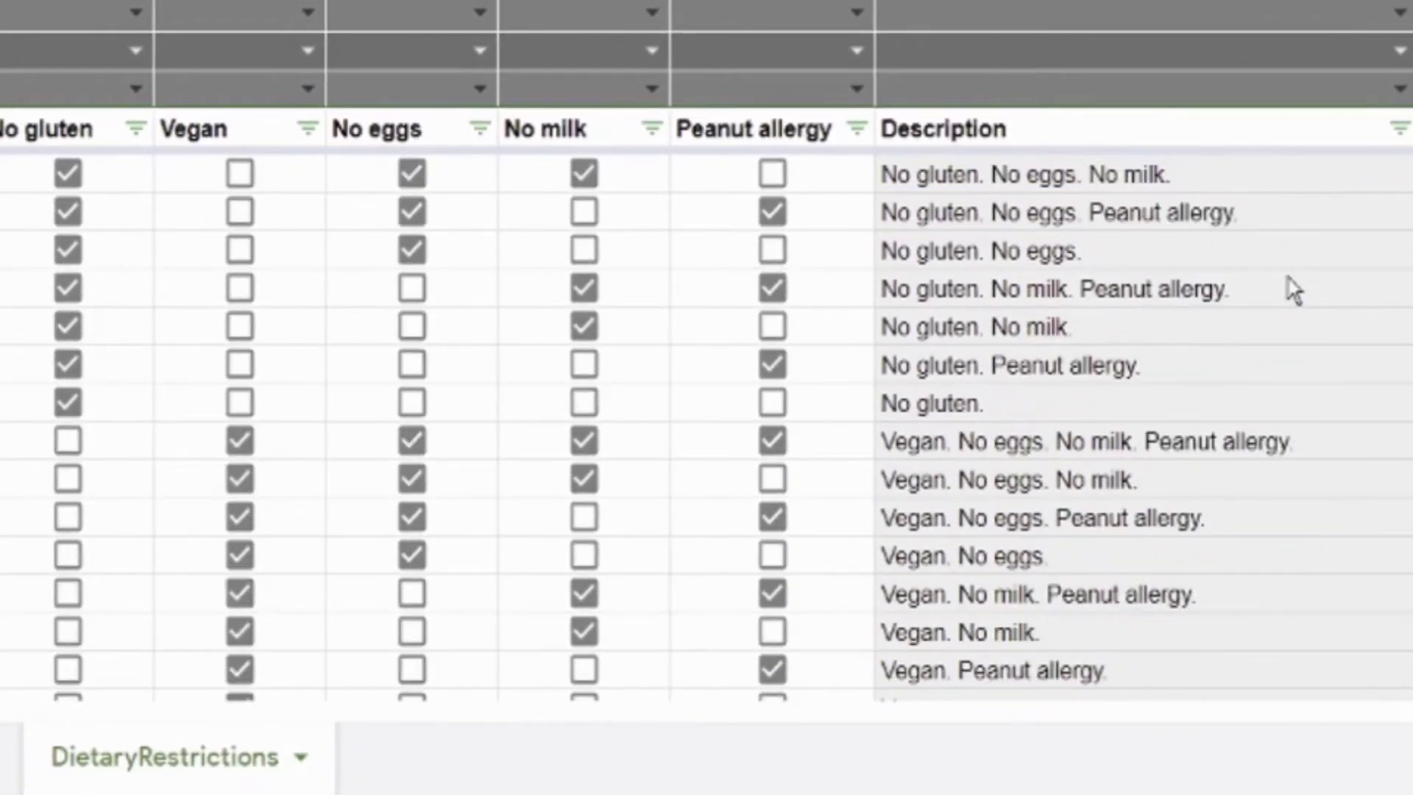
{"action": "scroll", "coordinate": [1293, 288], "scroll_direction": "down", "scroll_amount": 5}
{"action": "scroll", "coordinate": [1294, 289], "scroll_direction": "down", "scroll_amount": 3}
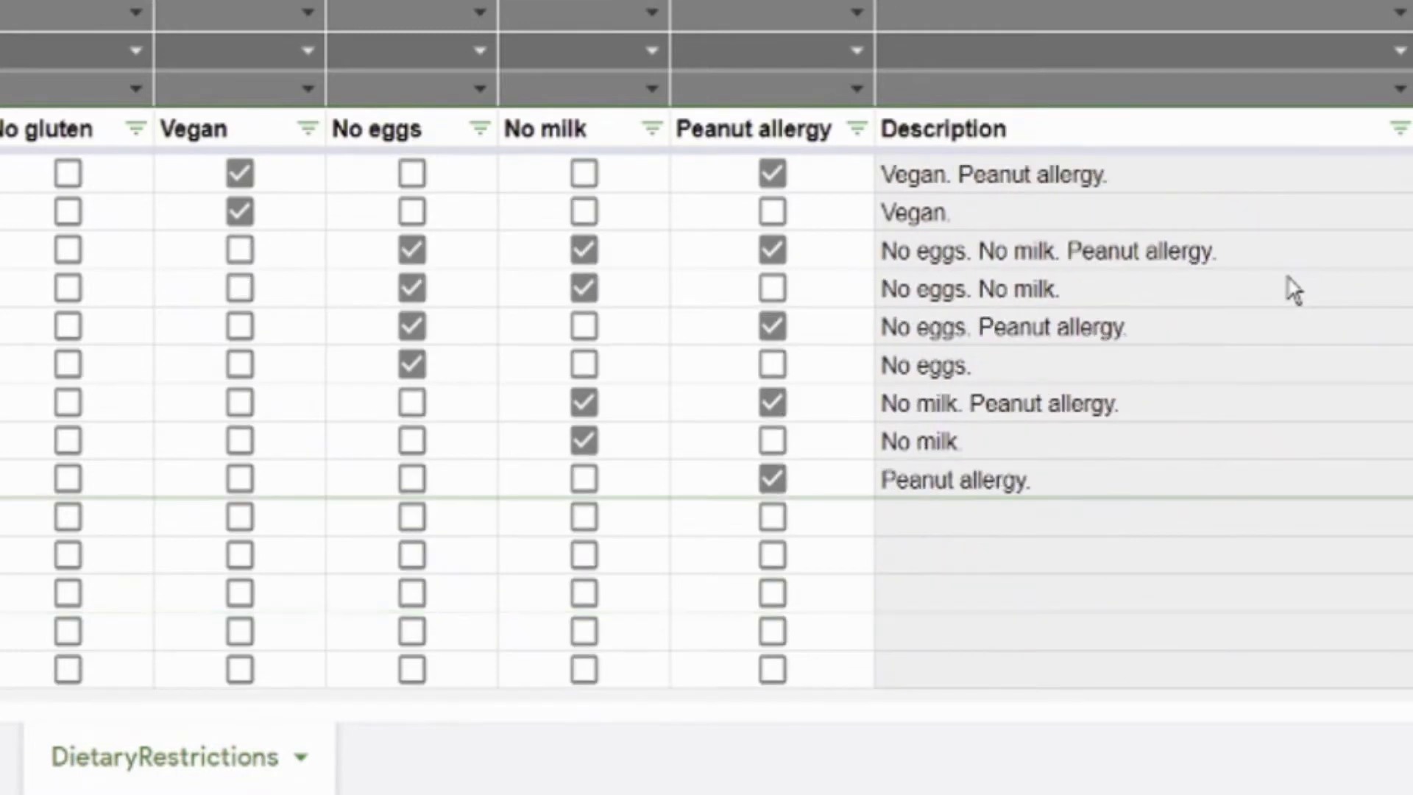
{"action": "scroll", "coordinate": [1287, 309], "scroll_direction": "up", "scroll_amount": 11}
{"action": "scroll", "coordinate": [1290, 358], "scroll_direction": "up", "scroll_amount": 1}
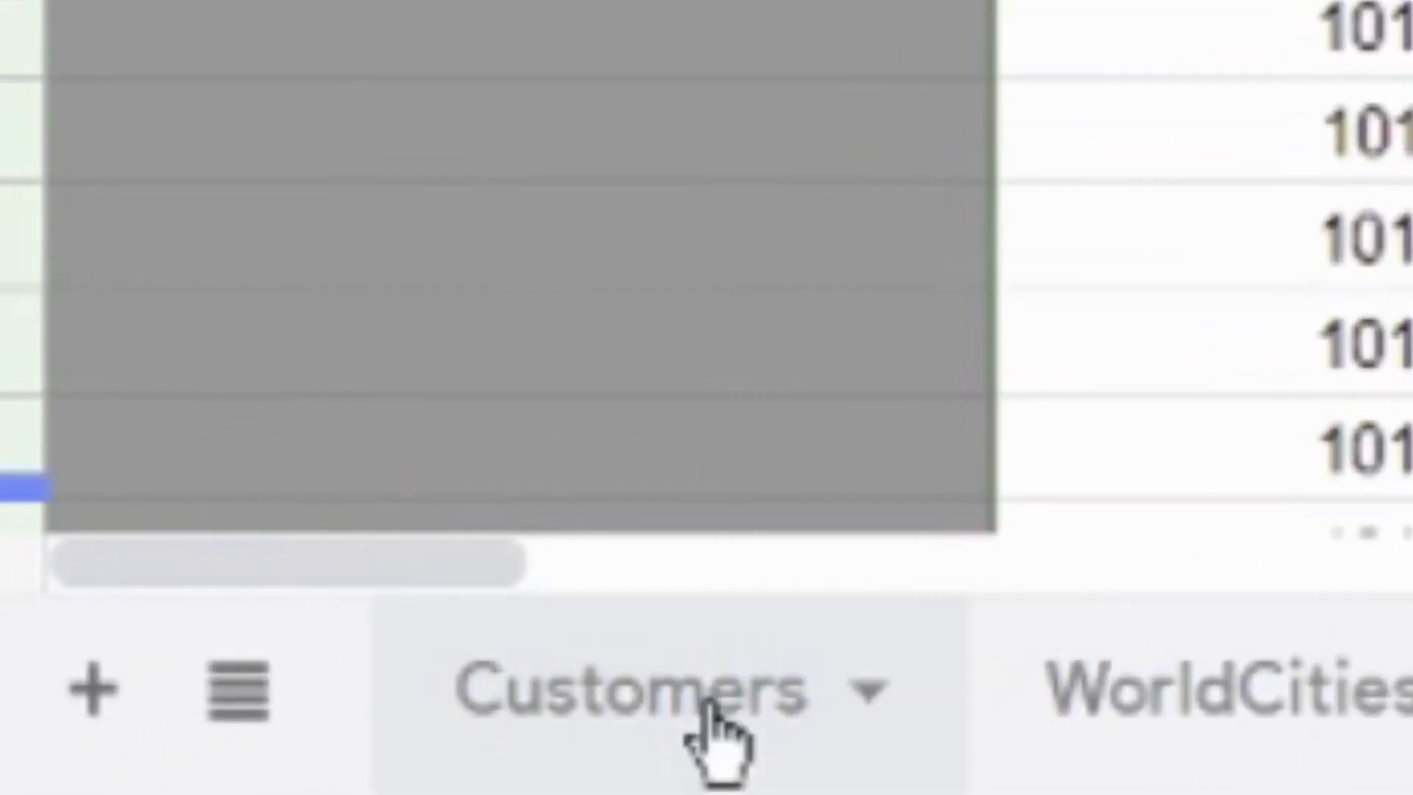
On the Customers sheet, add the headers "Dietary code" and "Dietary description" in H18 and I18 after City.
{"action": "left_click", "coordinate": [717, 743]}
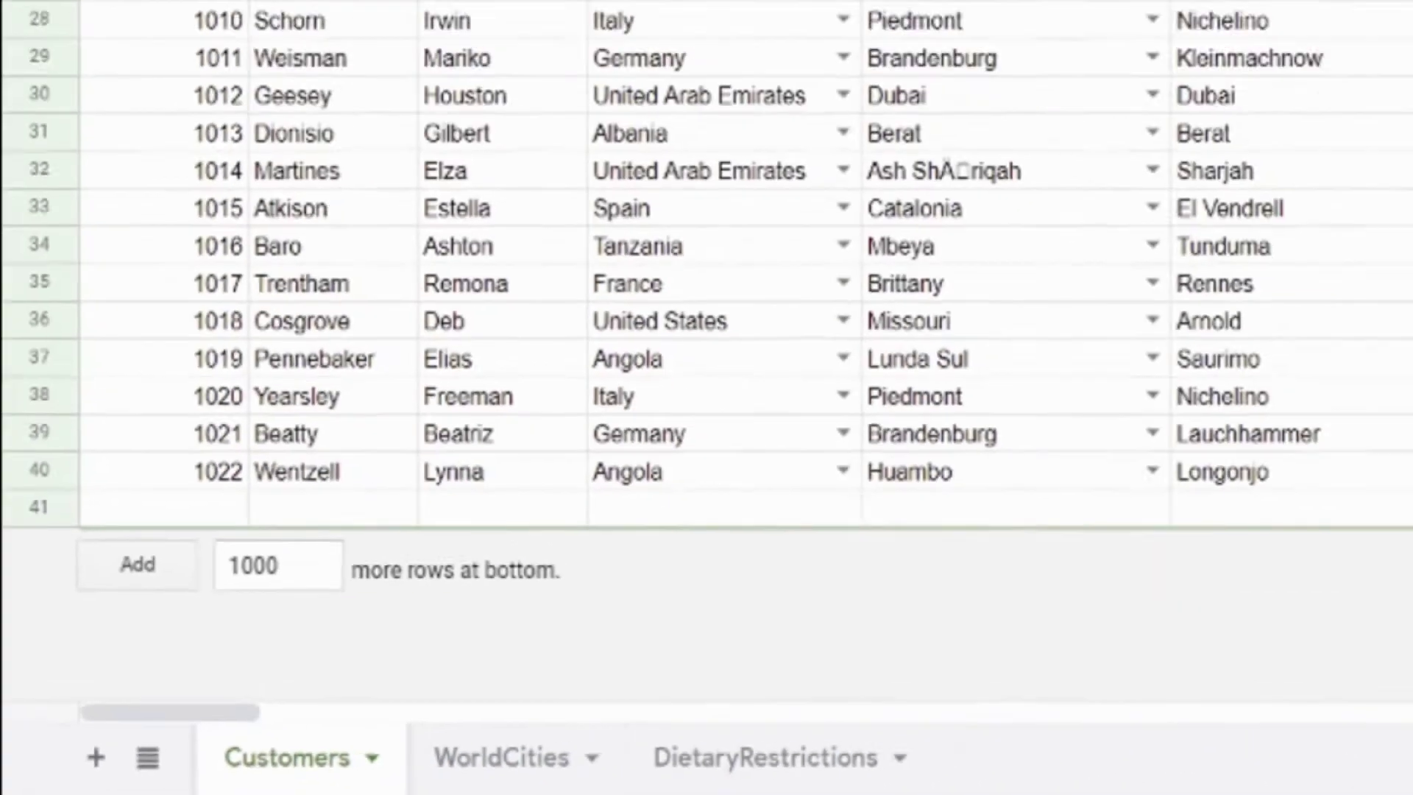
{"action": "type", "text": "Dietary code"}
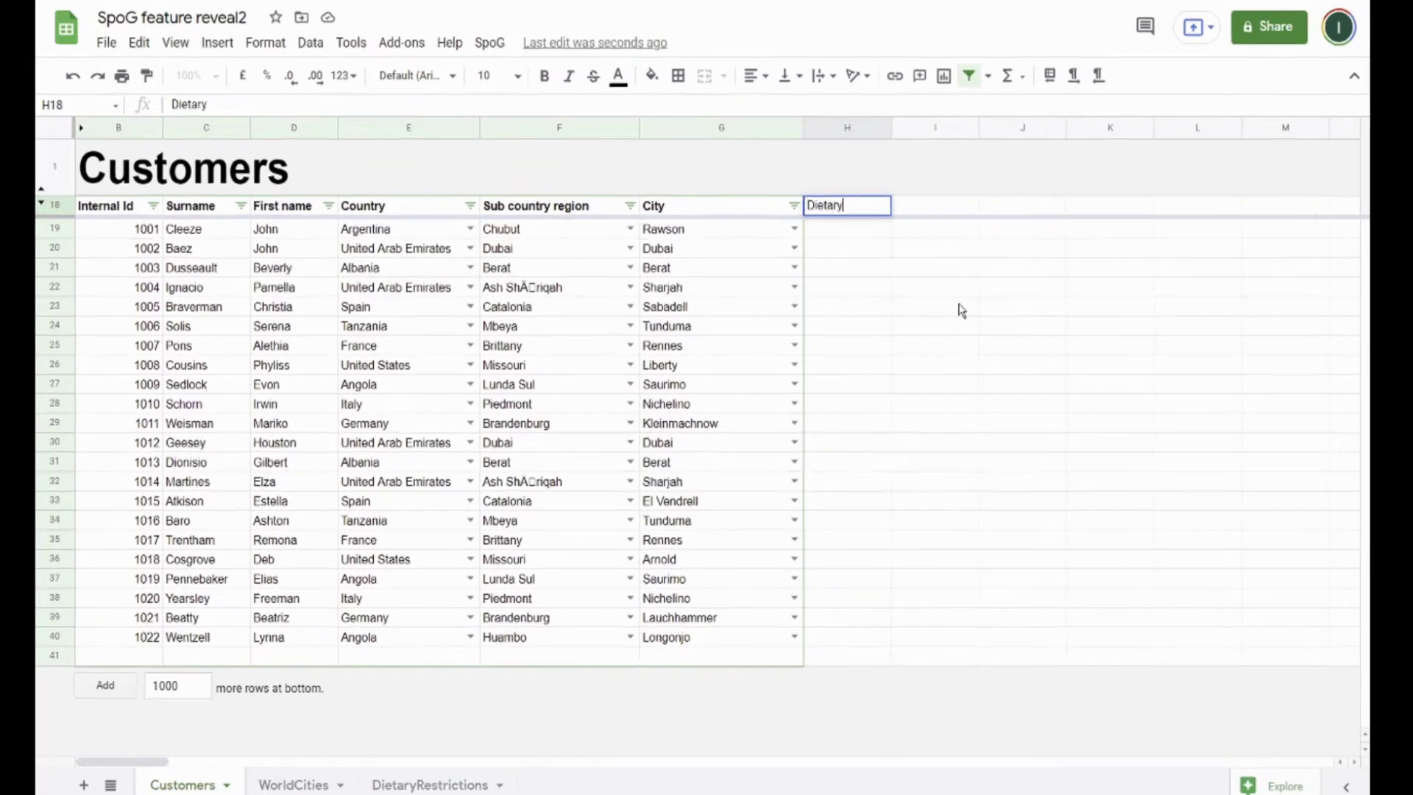
{"action": "key", "text": "Tab"}
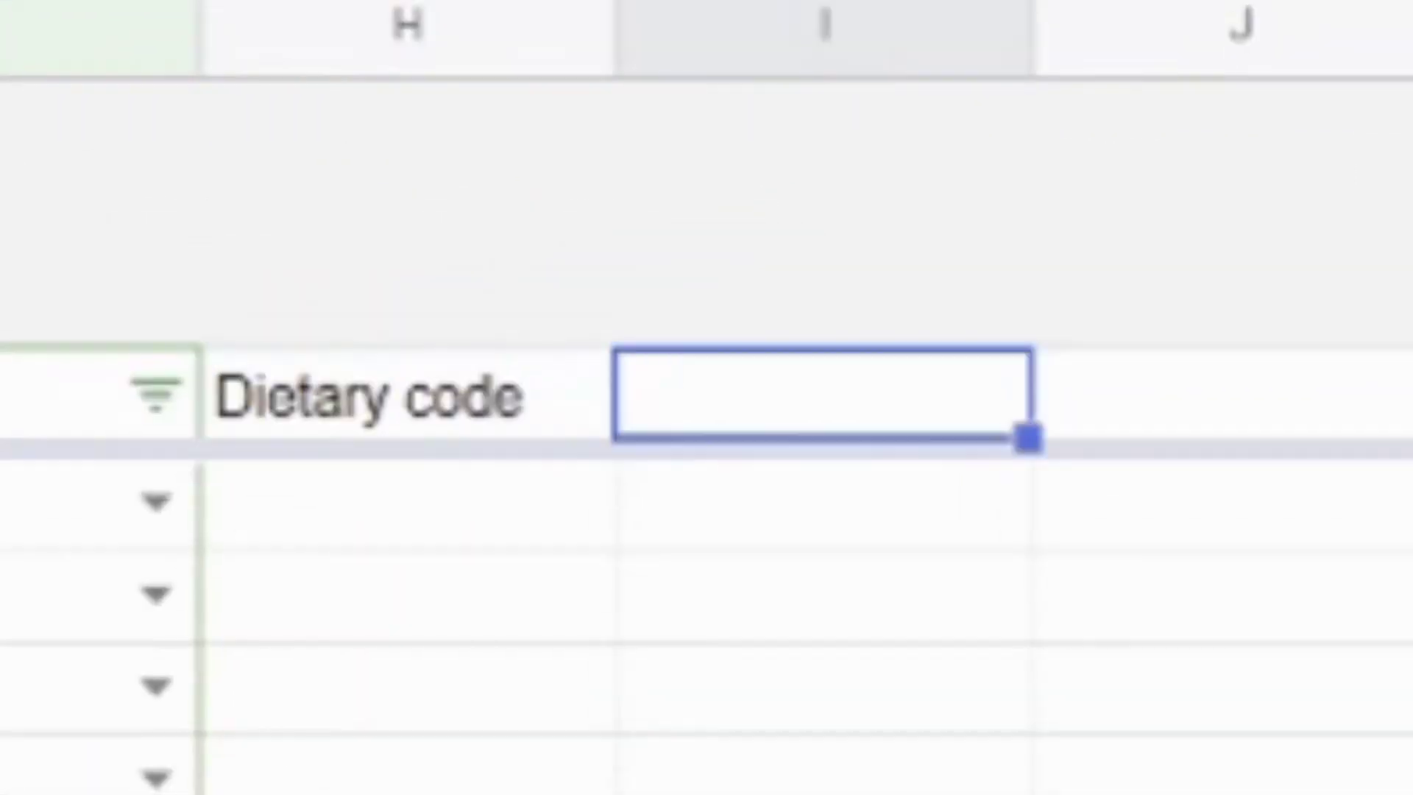
{"action": "type", "text": "Die"}
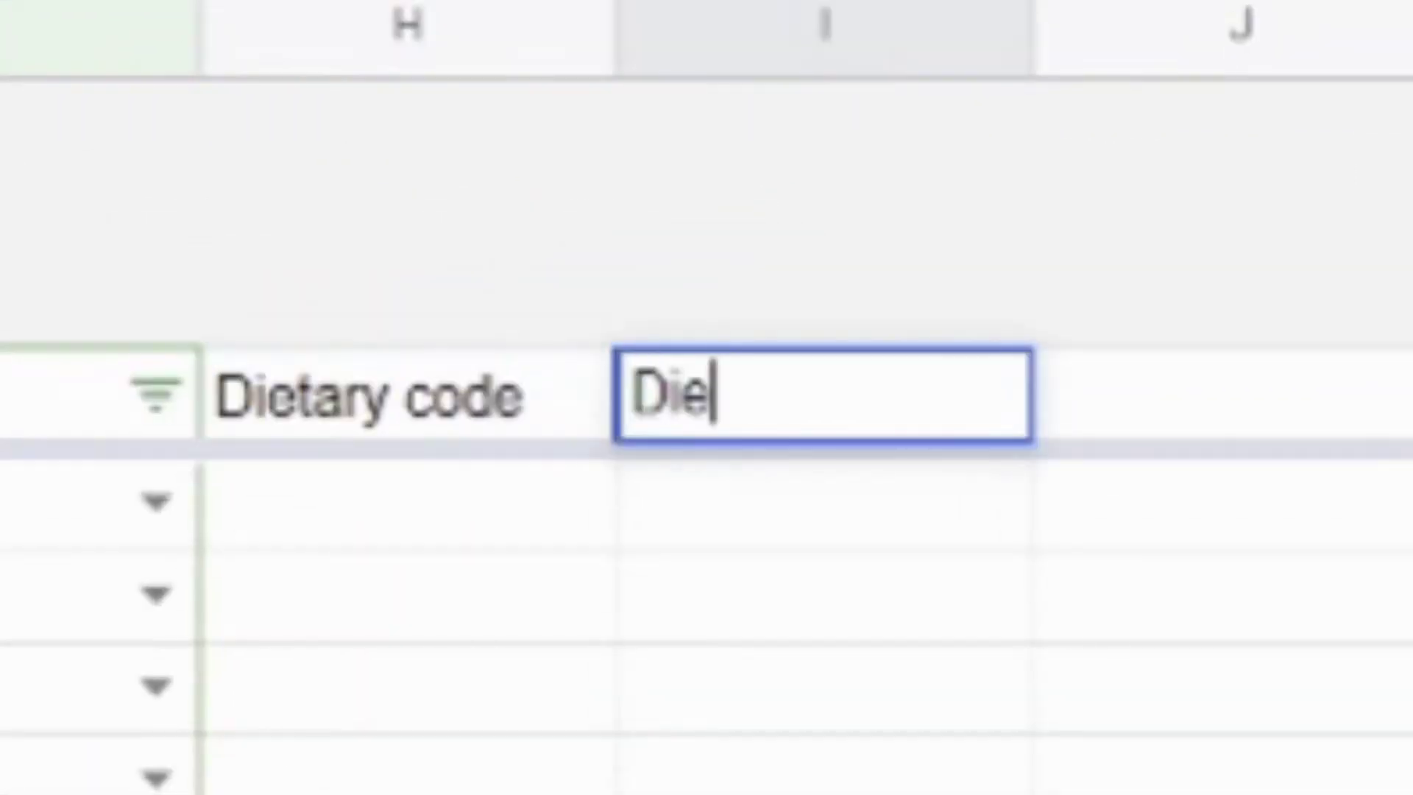
{"action": "type", "text": "tary description"}
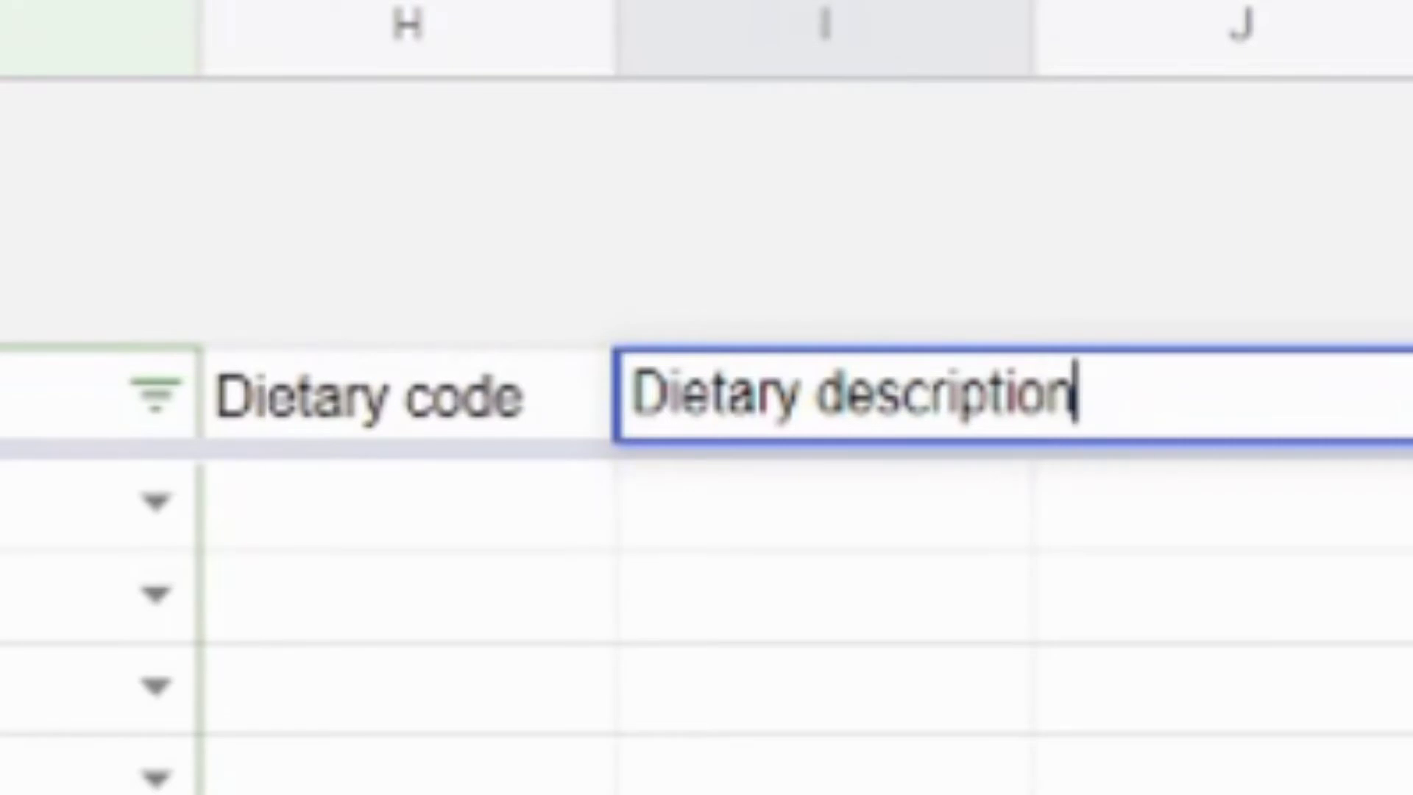
{"action": "key", "text": "Tab"}
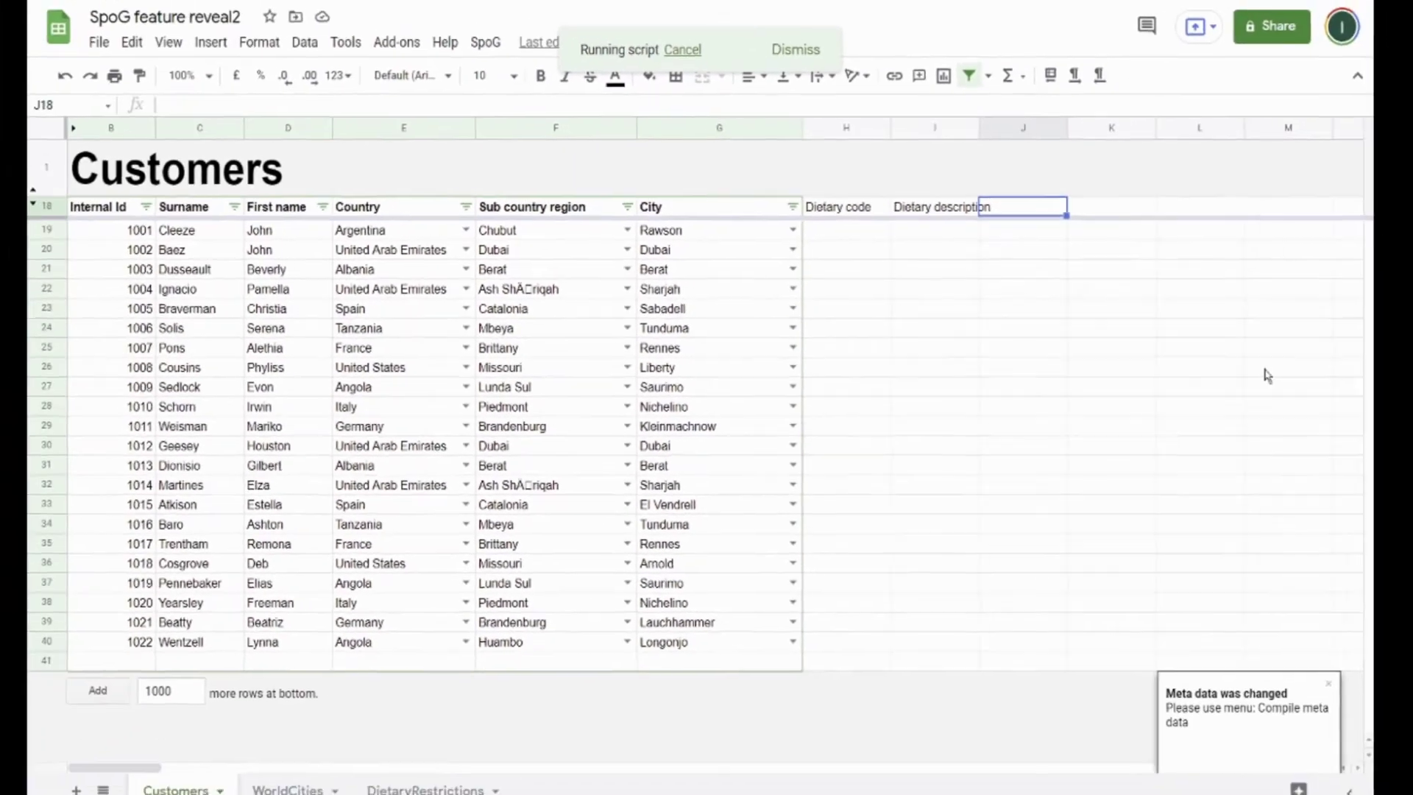
Set the dietarycode field's foreign column to DietaryRestrictions.sysid, its field type to number and its foreign aggregate to min.
{"action": "left_click", "coordinate": [1141, 290]}
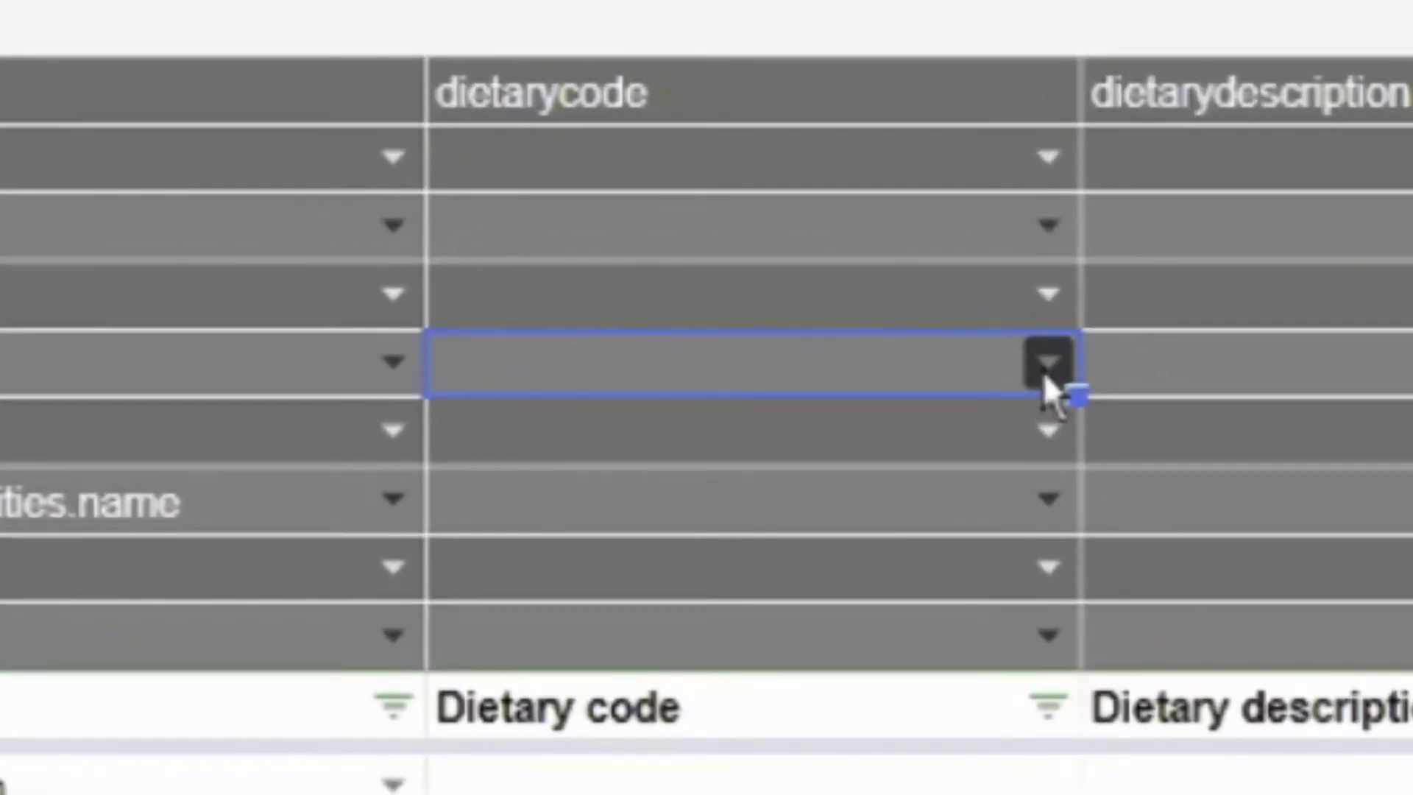
{"action": "left_click", "coordinate": [1095, 331]}
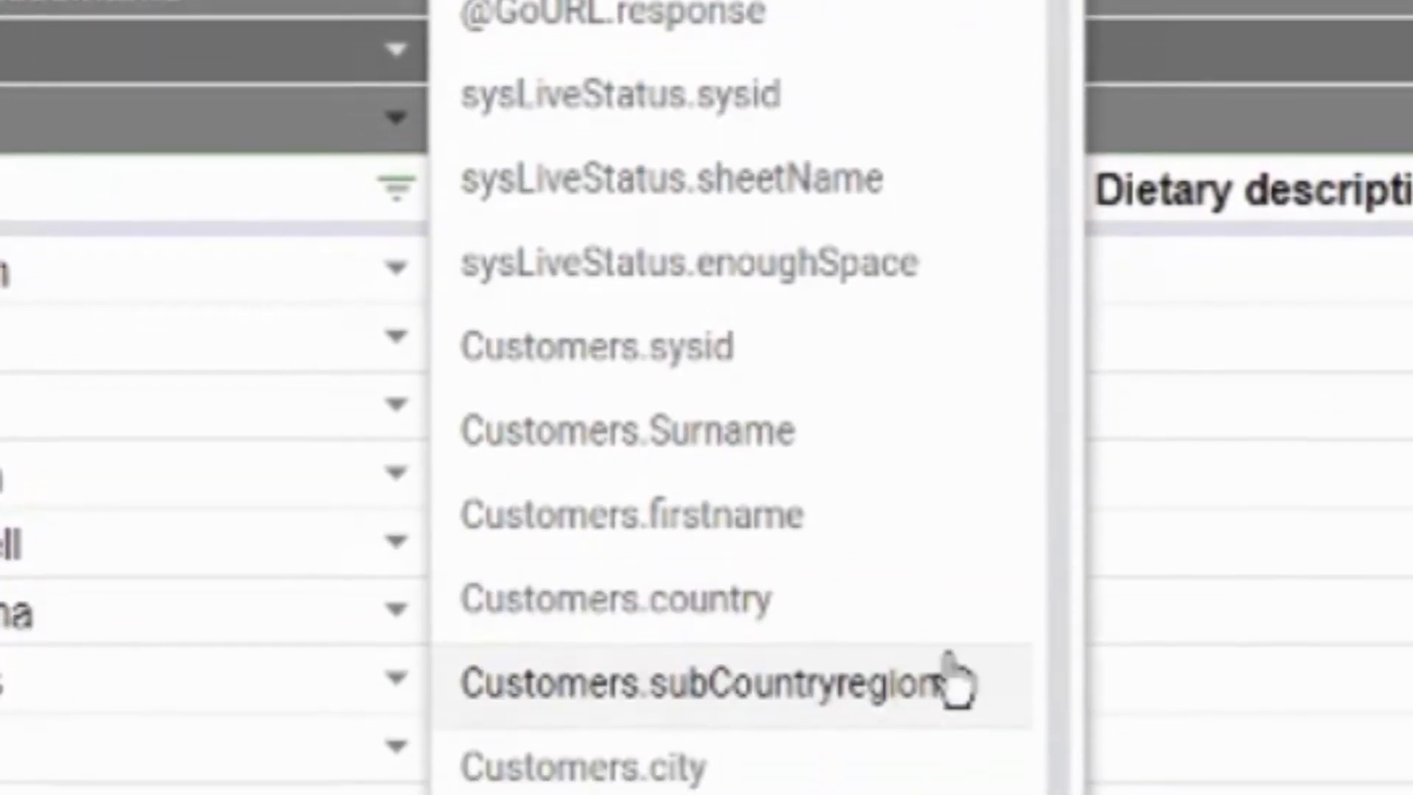
{"action": "scroll", "coordinate": [942, 648], "scroll_direction": "down", "scroll_amount": 3}
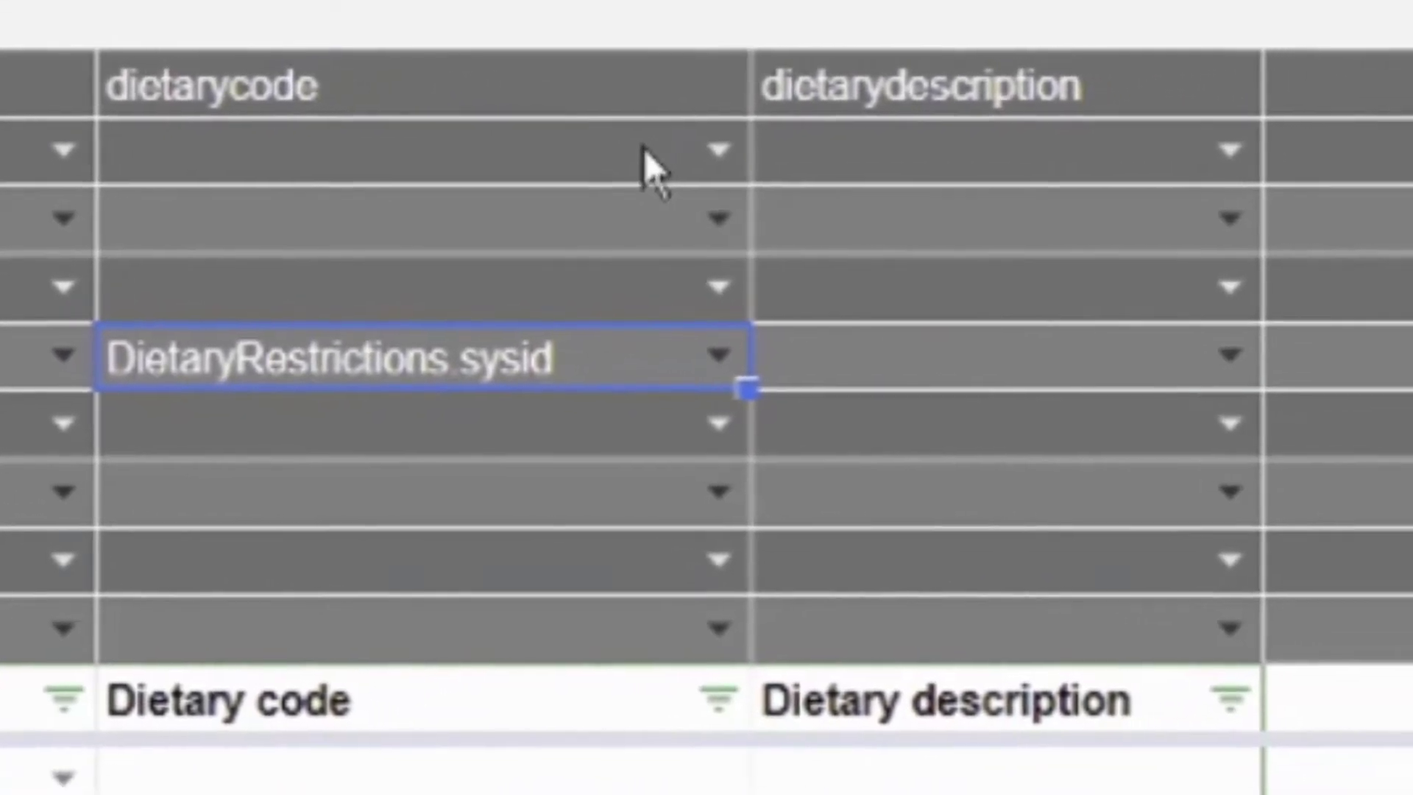
Set the dietarydescription field's foreign decode to DietaryRestrictions.description in the Customers meta data.
{"action": "left_click", "coordinate": [1216, 516]}
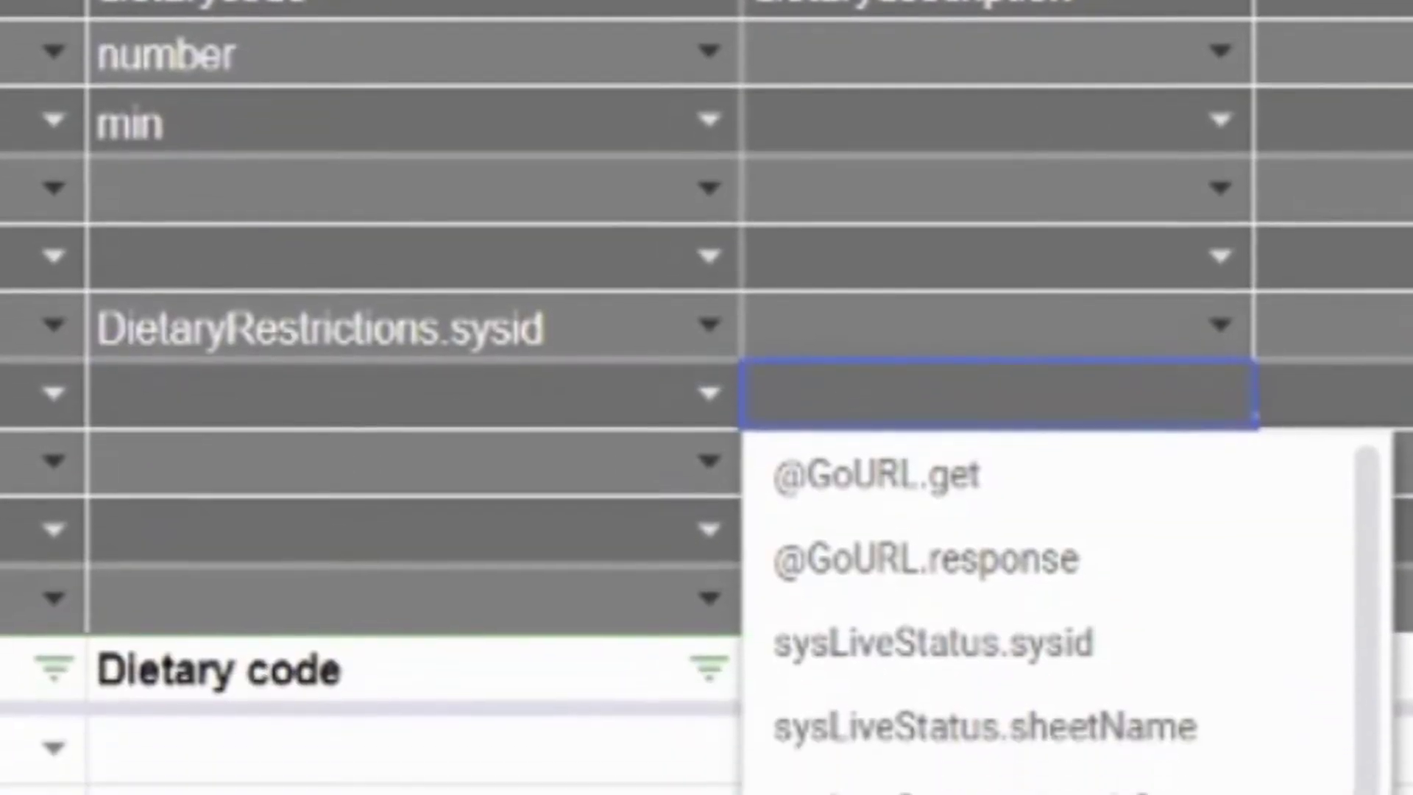
{"action": "scroll", "coordinate": [1060, 684], "scroll_direction": "down", "scroll_amount": 2}
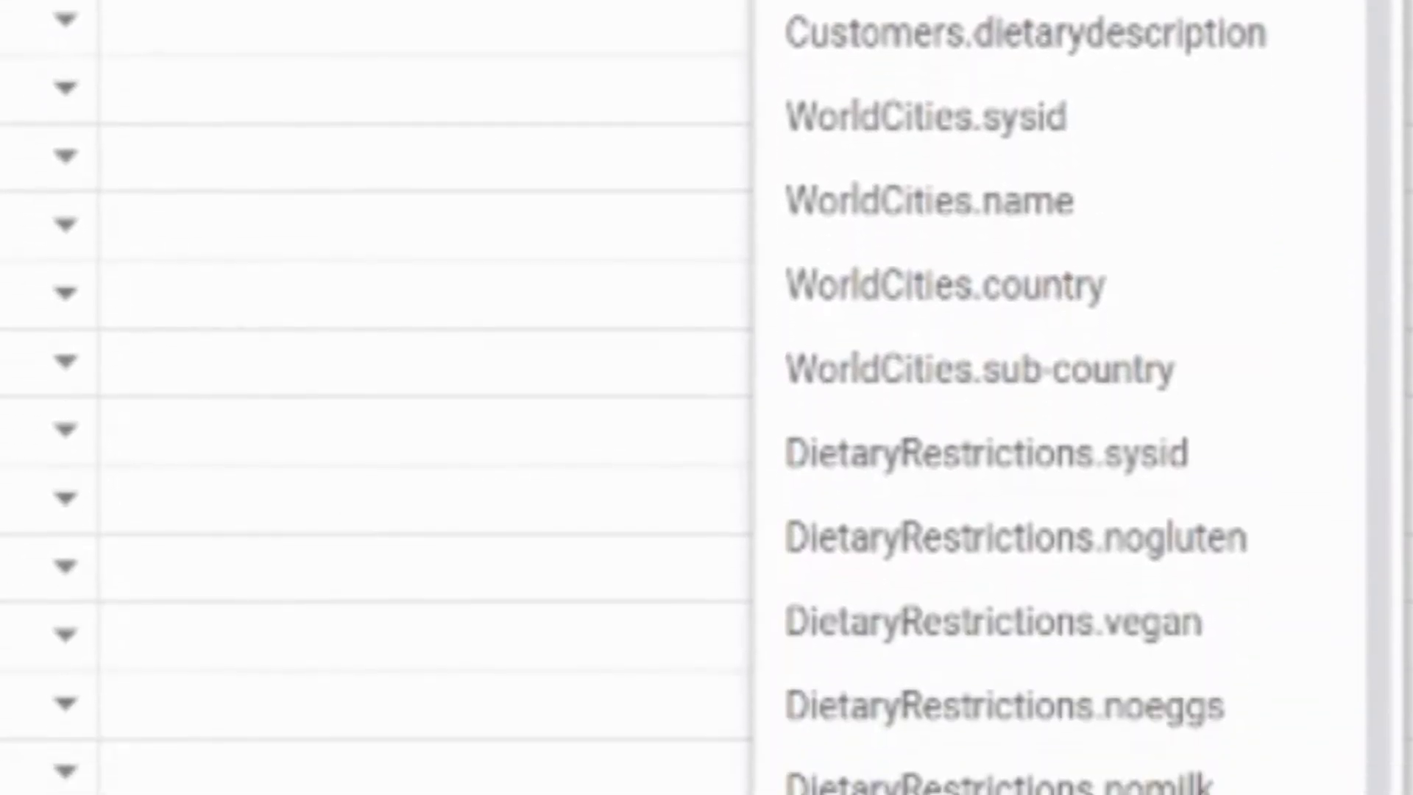
{"action": "left_click", "coordinate": [1067, 745]}
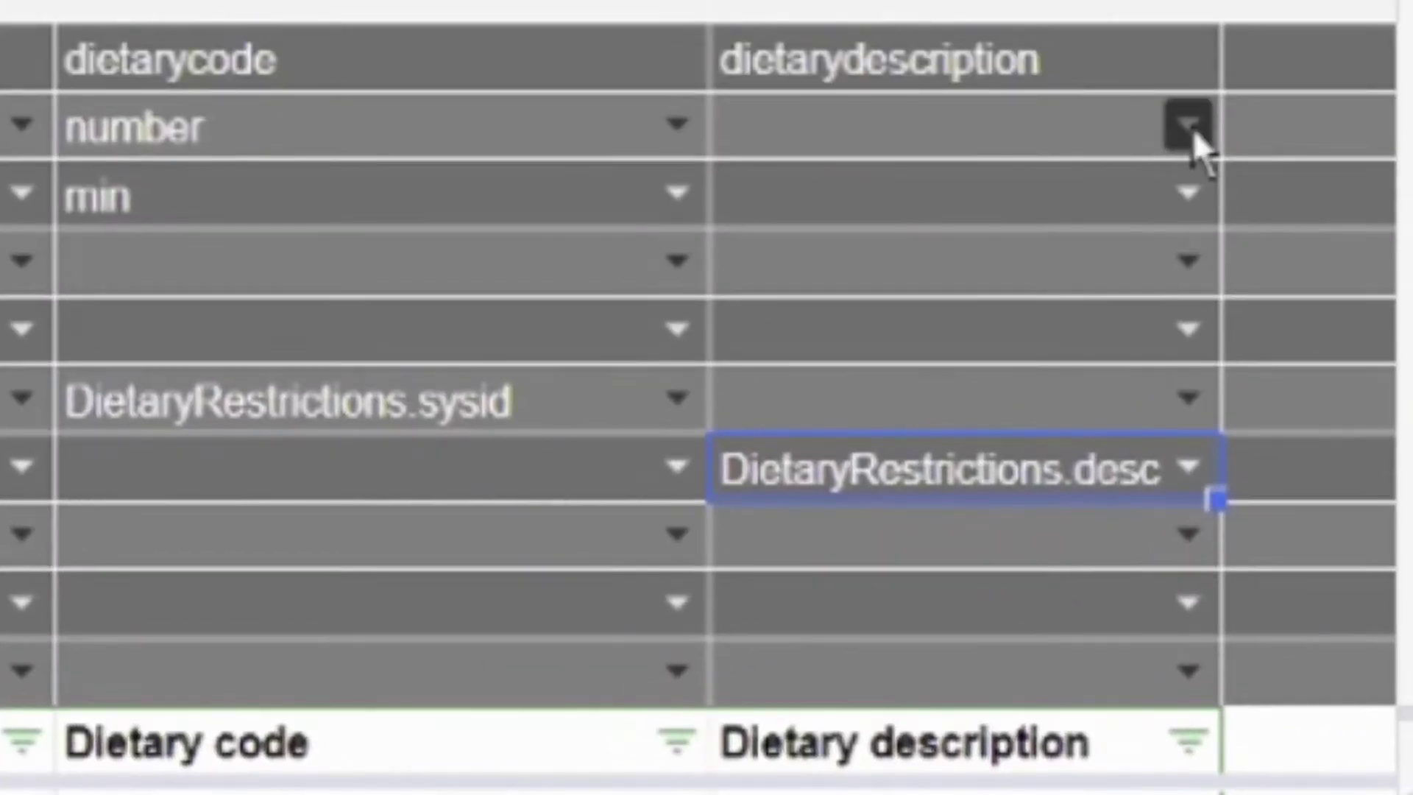
Set the dietarydescription field type to text and its foreign aggregate to min, and compile the Customers meta data.
{"action": "left_click", "coordinate": [1189, 125]}
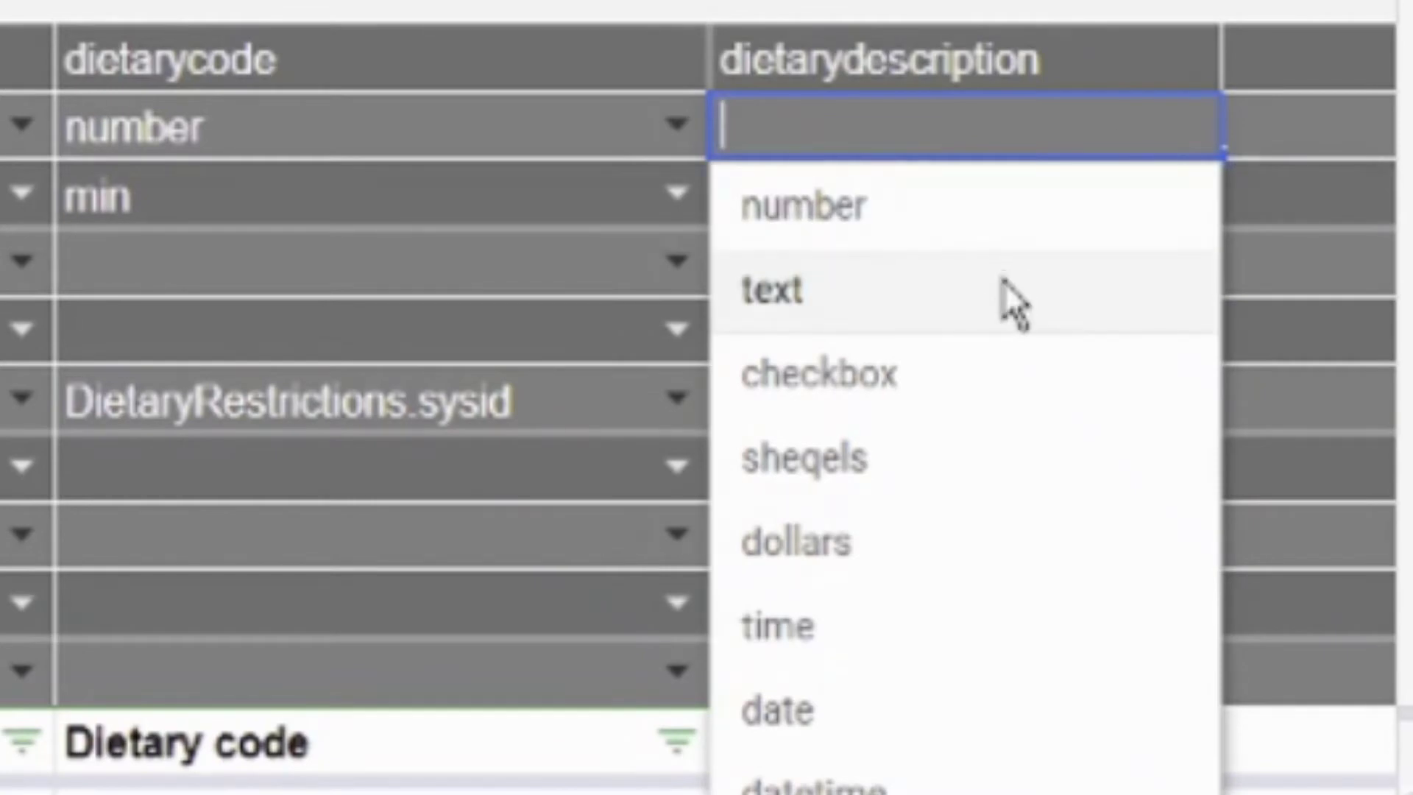
{"action": "left_click", "coordinate": [1004, 282]}
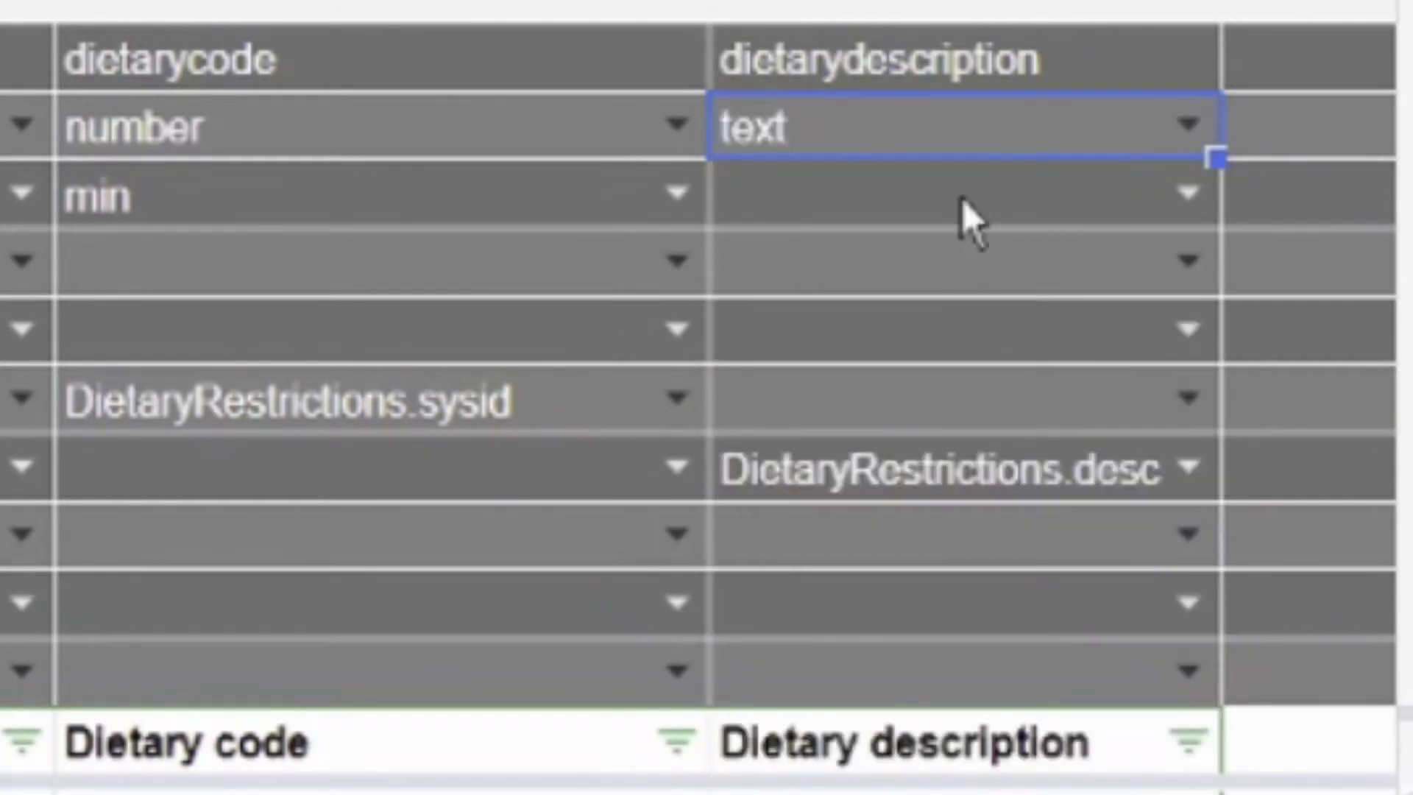
{"action": "left_click", "coordinate": [1187, 193]}
{"action": "left_click", "coordinate": [983, 587]}
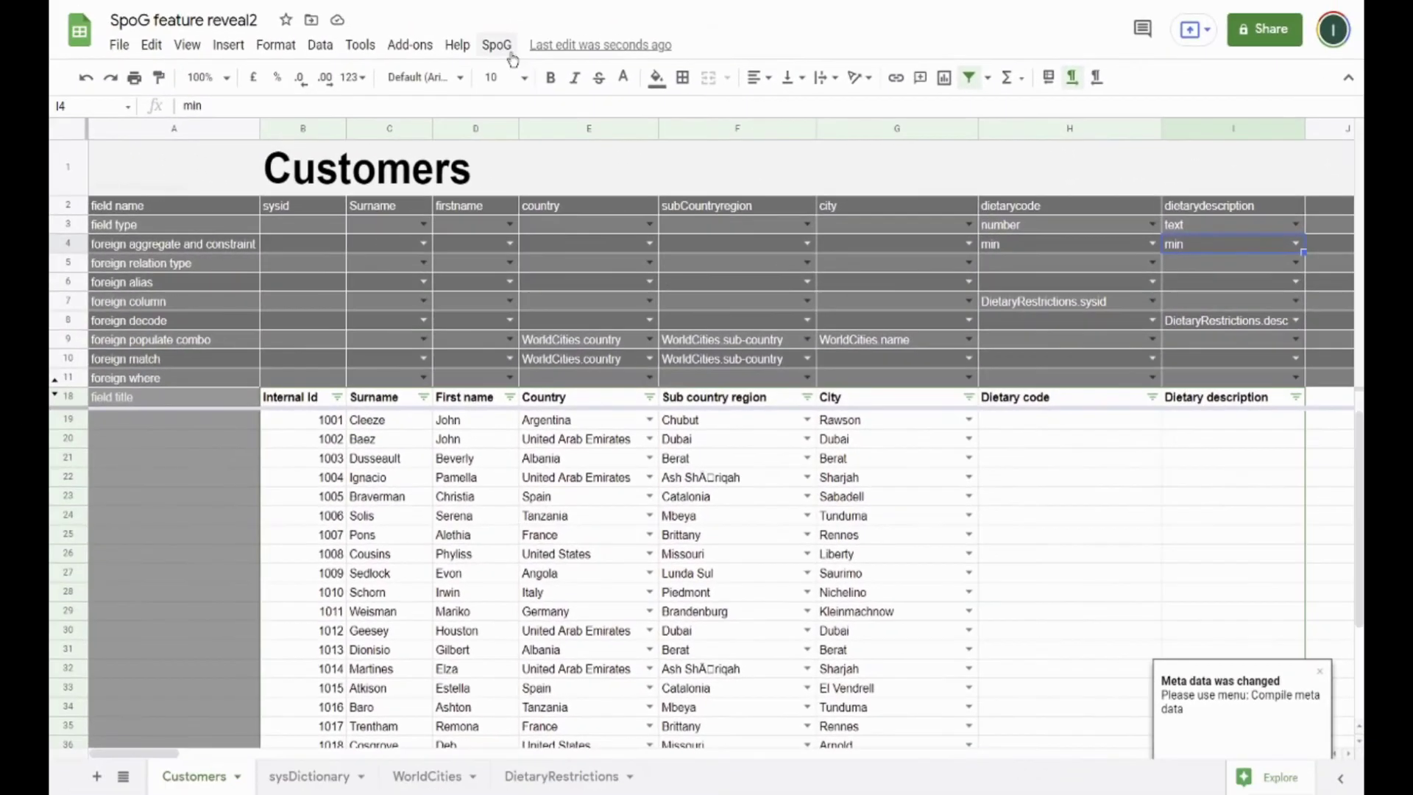
{"action": "left_click", "coordinate": [507, 47]}
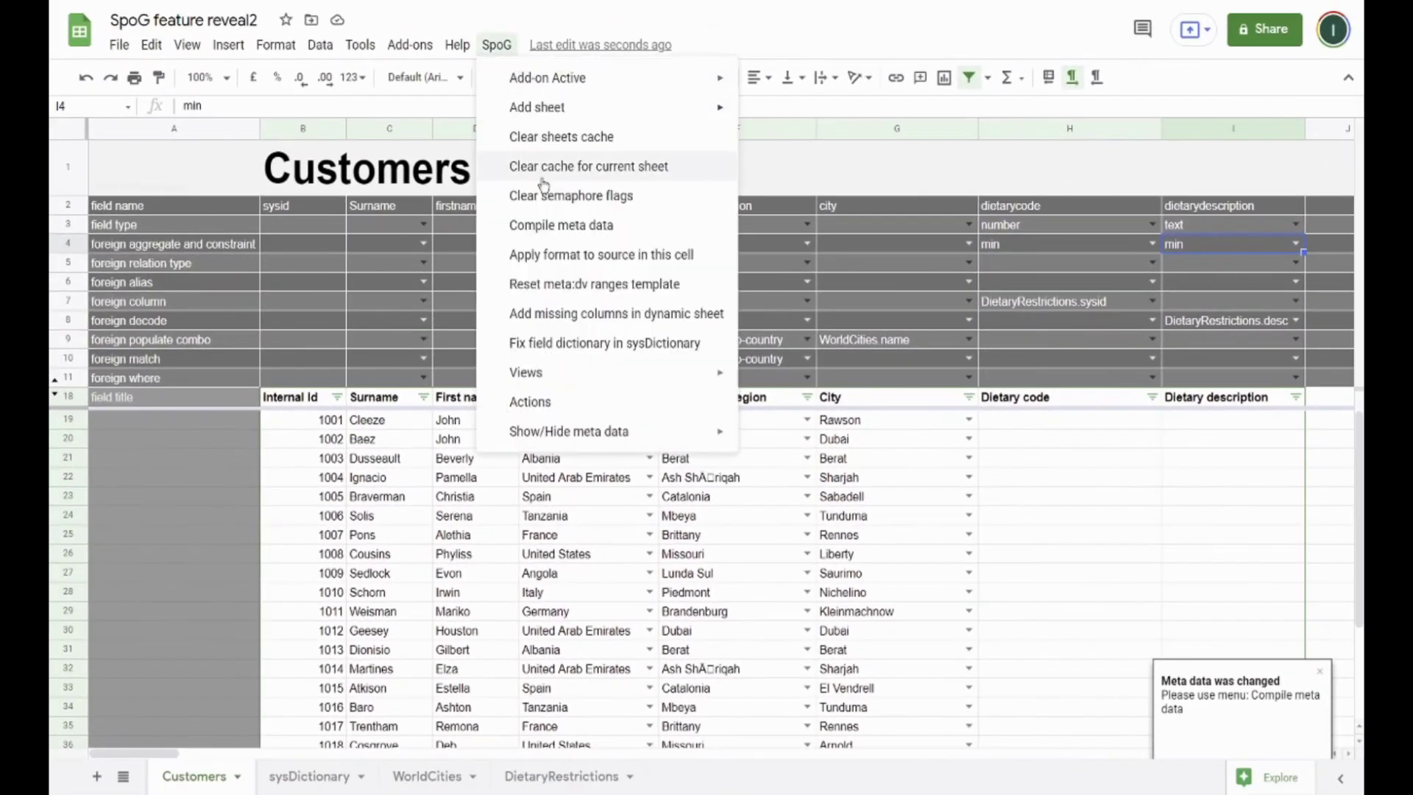
{"action": "left_click", "coordinate": [550, 230]}
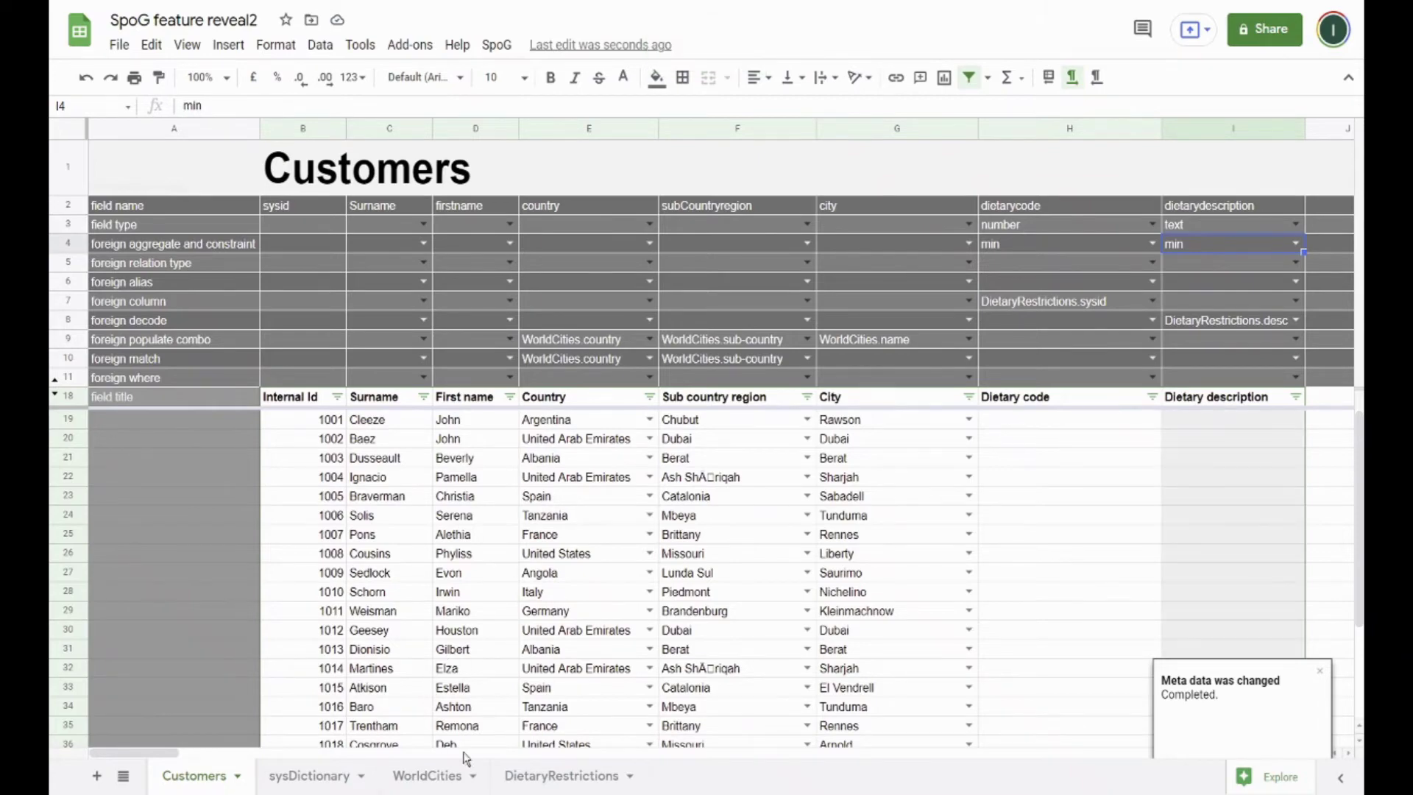
Enter the dietary codes 1001, 1002, 1020 and 1021 for the first four customers in rows 19 to 22.
{"action": "left_click", "coordinate": [1039, 419]}
{"action": "type", "text": "1001"}
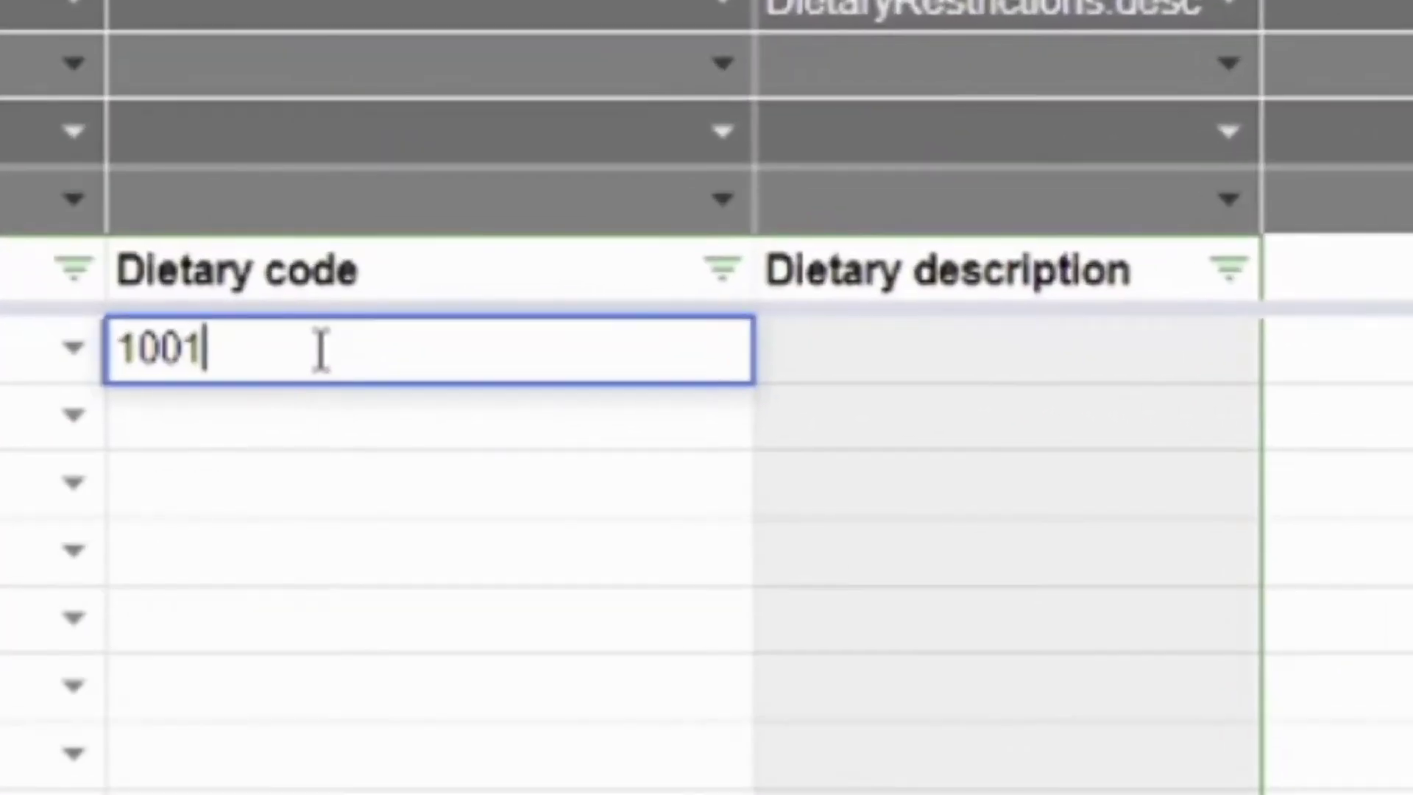
{"action": "key", "text": "Tab"}
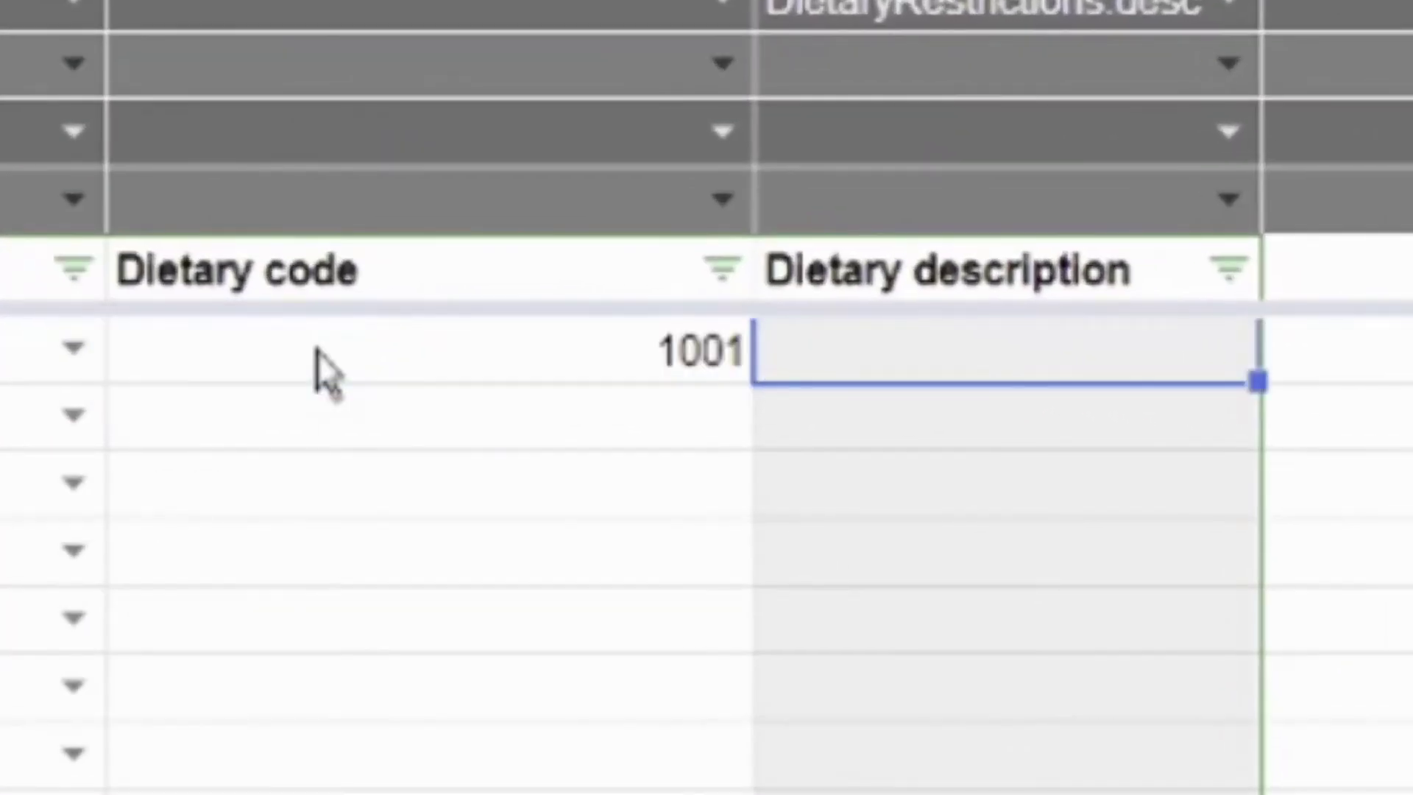
{"action": "key", "text": "Return"}
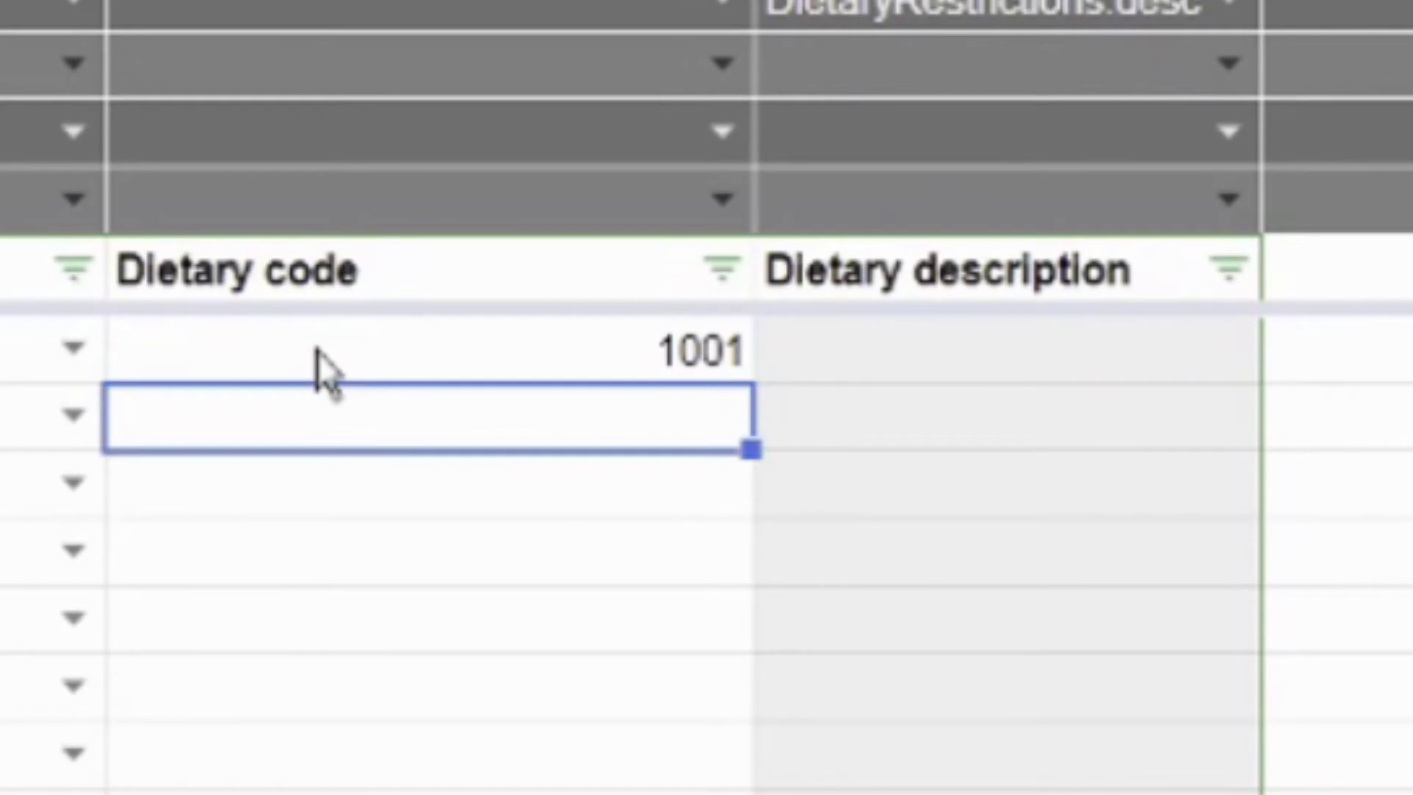
{"action": "type", "text": "1002"}
{"action": "key", "text": "Tab"}
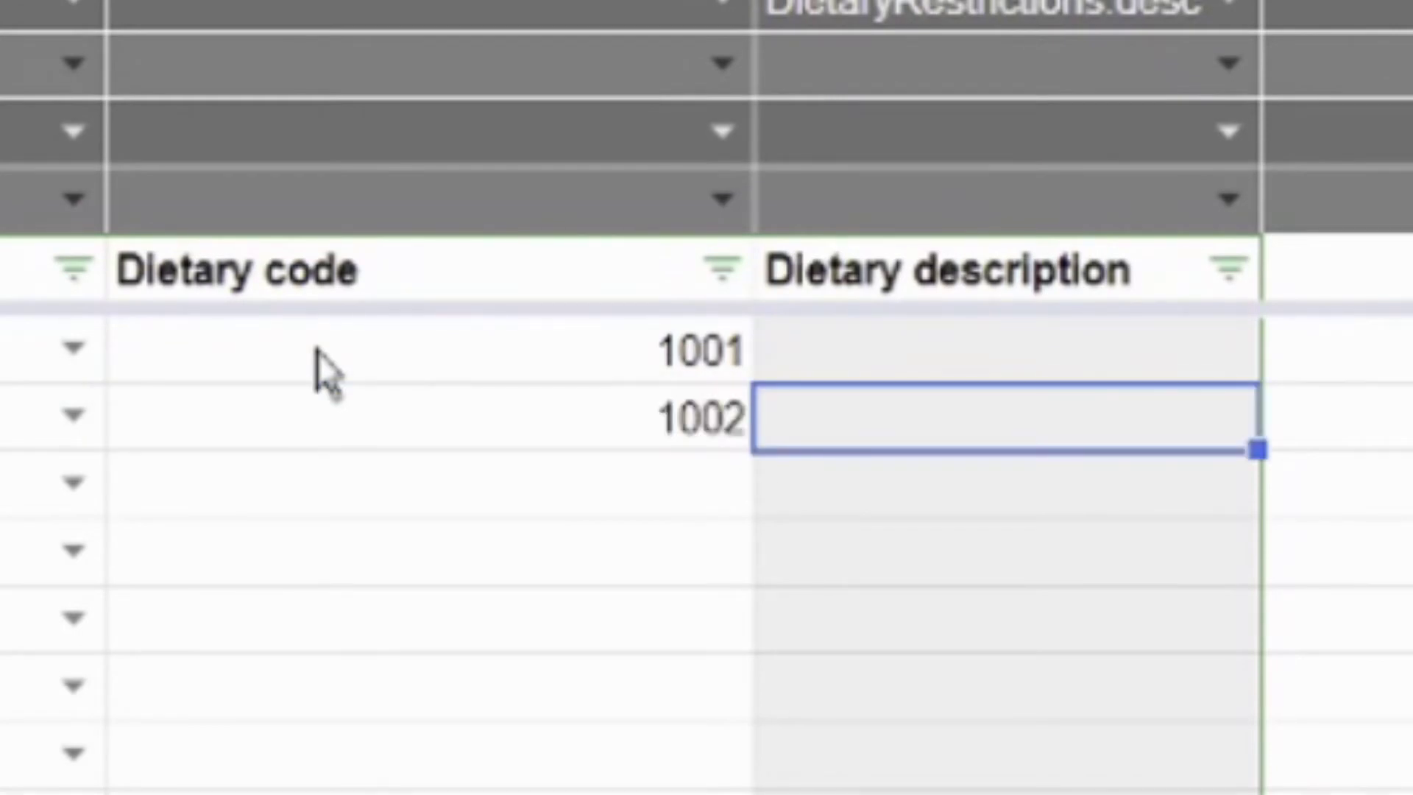
{"action": "type", "text": "No gluten. Vegan. No eggs. No milk."}
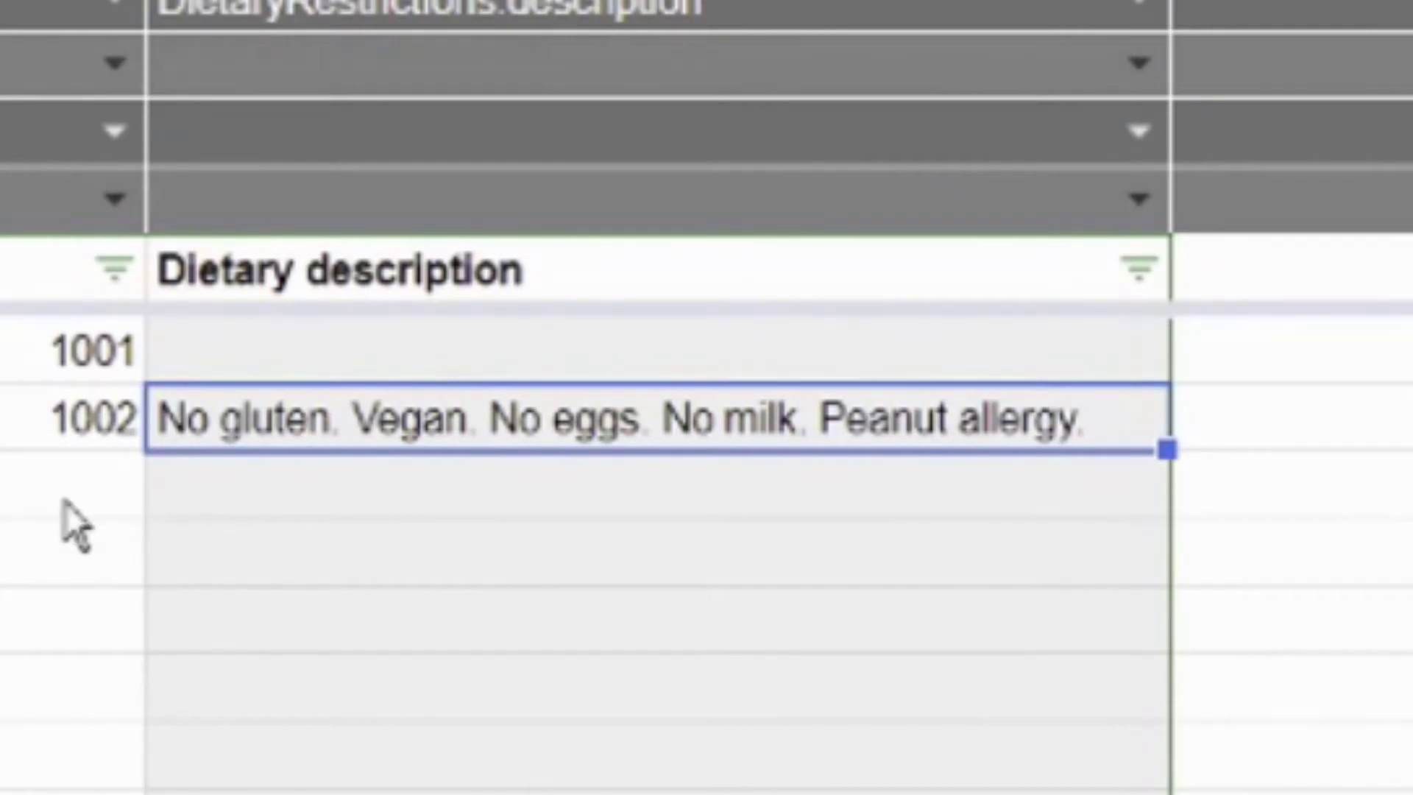
{"action": "left_click", "coordinate": [60, 494]}
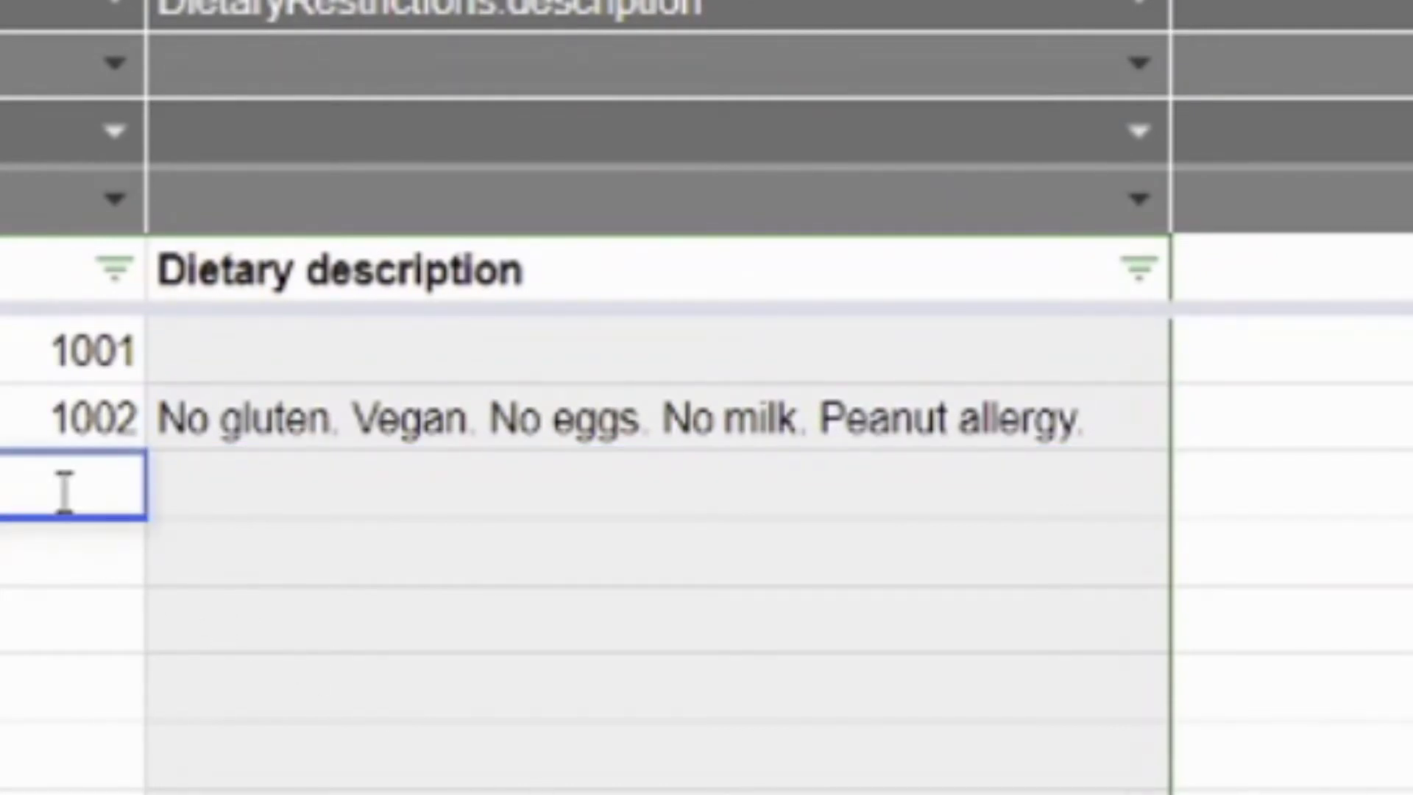
{"action": "type", "text": "1020"}
{"action": "key", "text": "Tab"}
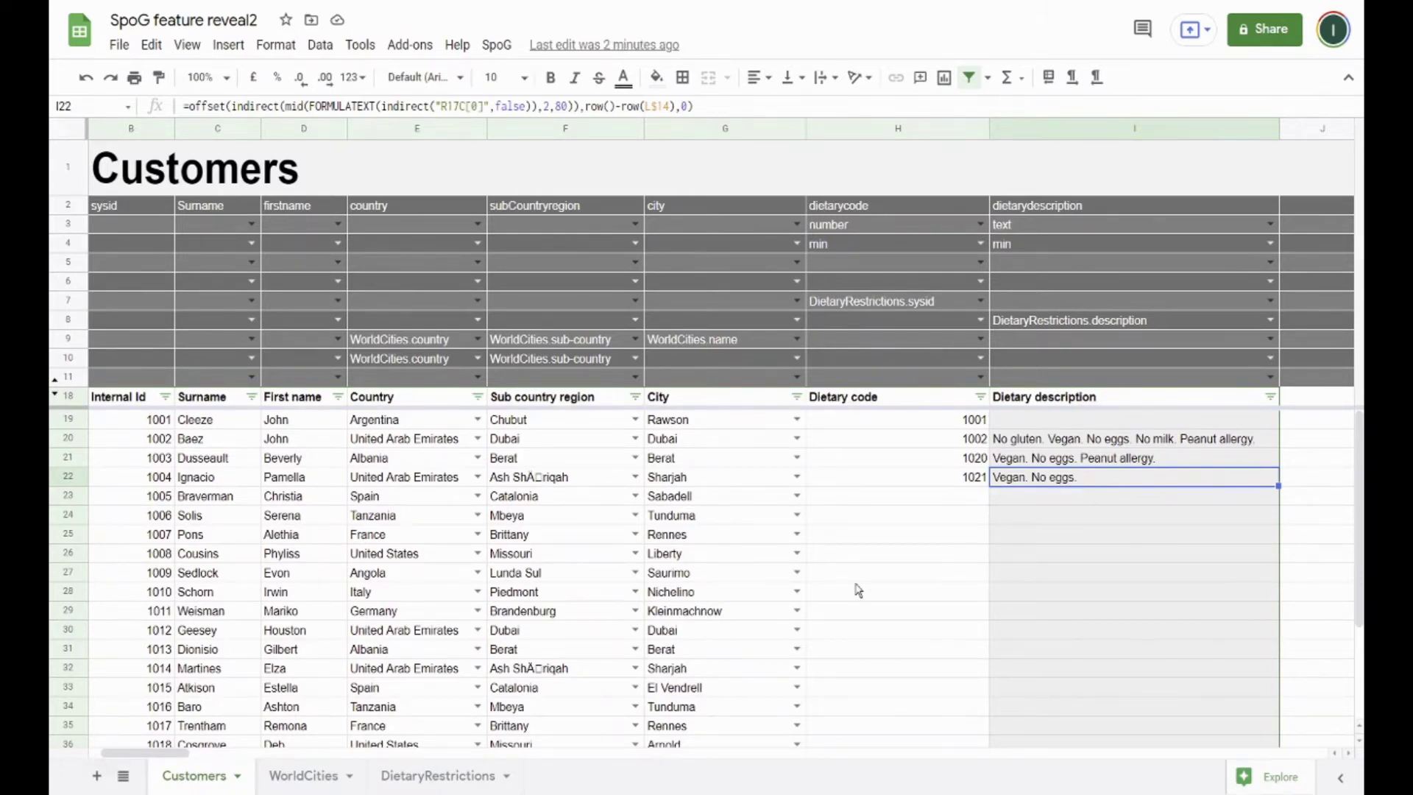
Insert five empty columns between City and Dietary code on the Customers sheet.
{"action": "left_click_drag", "start_coordinate": [916, 138], "coordinate": [1318, 131]}
{"action": "right_click", "coordinate": [718, 137]}
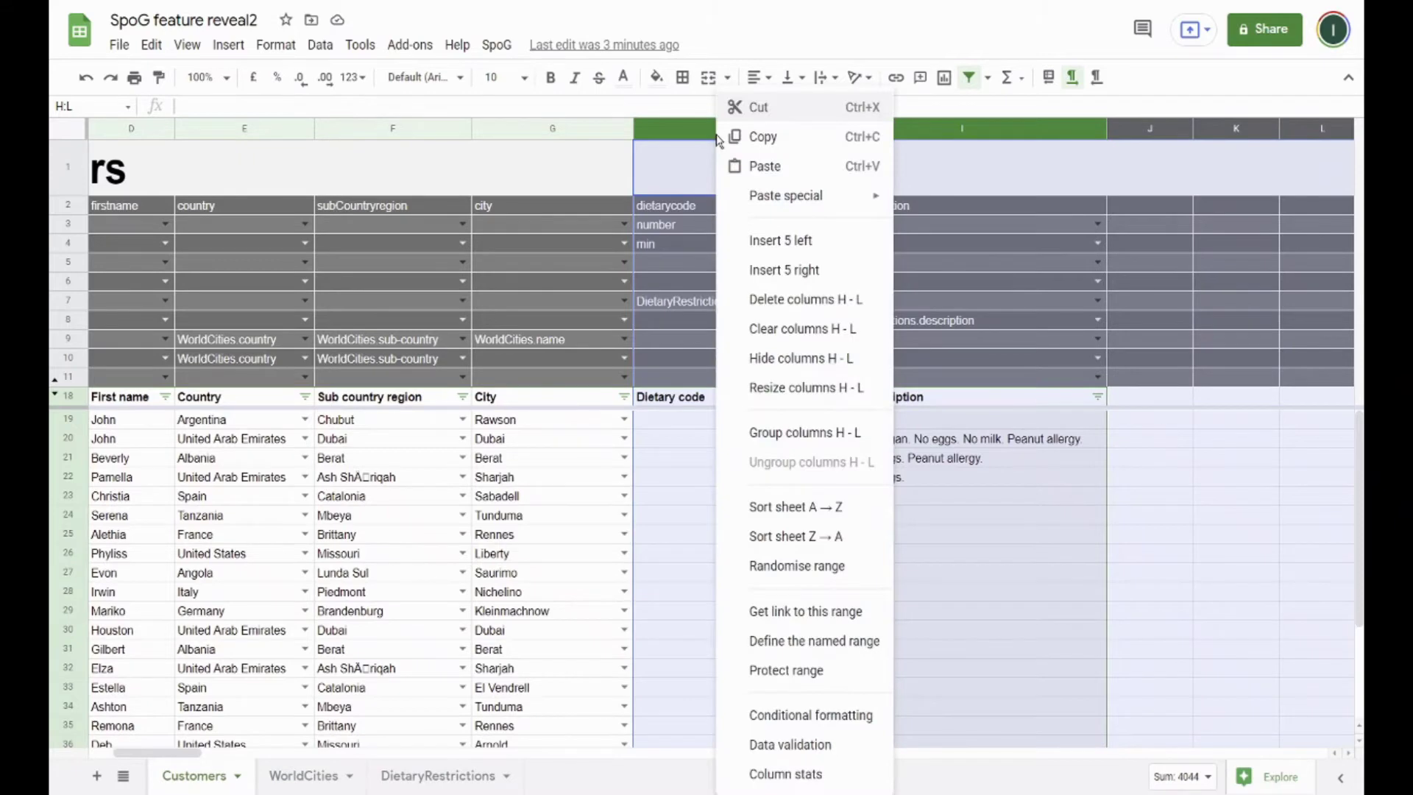
{"action": "left_click", "coordinate": [780, 240]}
Enter the headers "No gluten", "Vegan", "No eggs", "No milk" and "Peanut allergy" in H18 to L18.
{"action": "left_click", "coordinate": [677, 398]}
{"action": "type", "text": "No"}
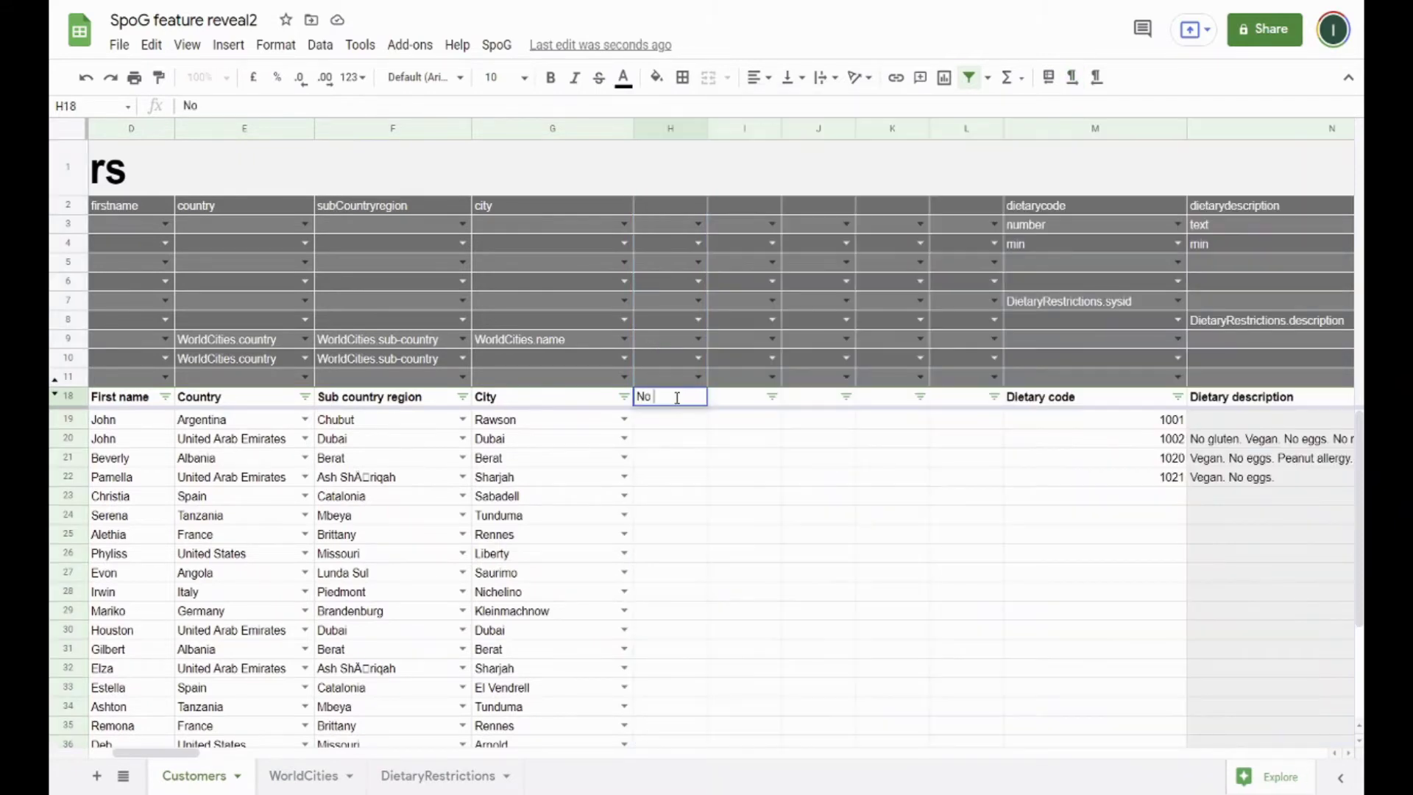
{"action": "type", "text": " gluten"}
{"action": "key", "text": "Tab"}
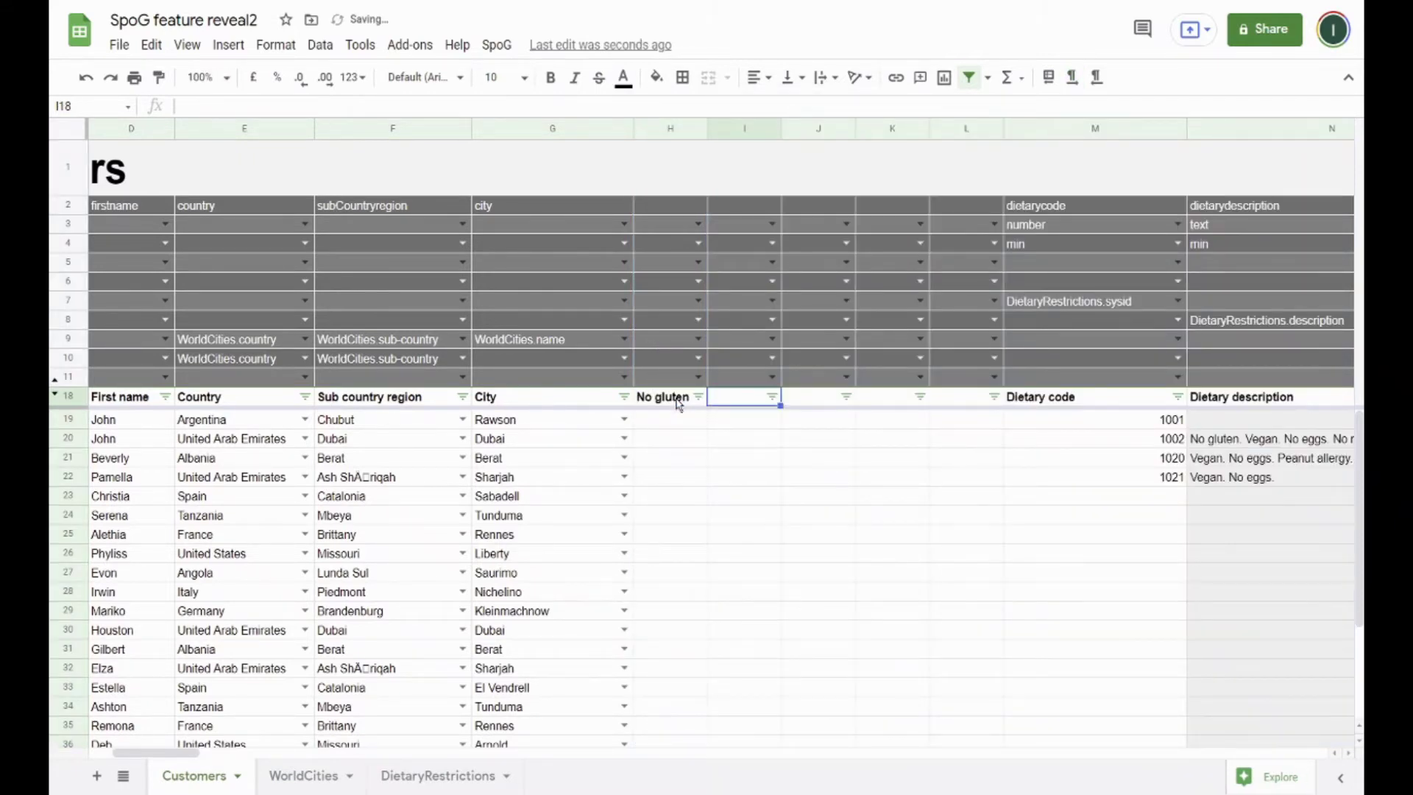
{"action": "type", "text": "Vegan"}
{"action": "key", "text": "Tab"}
{"action": "type", "text": "No eggs"}
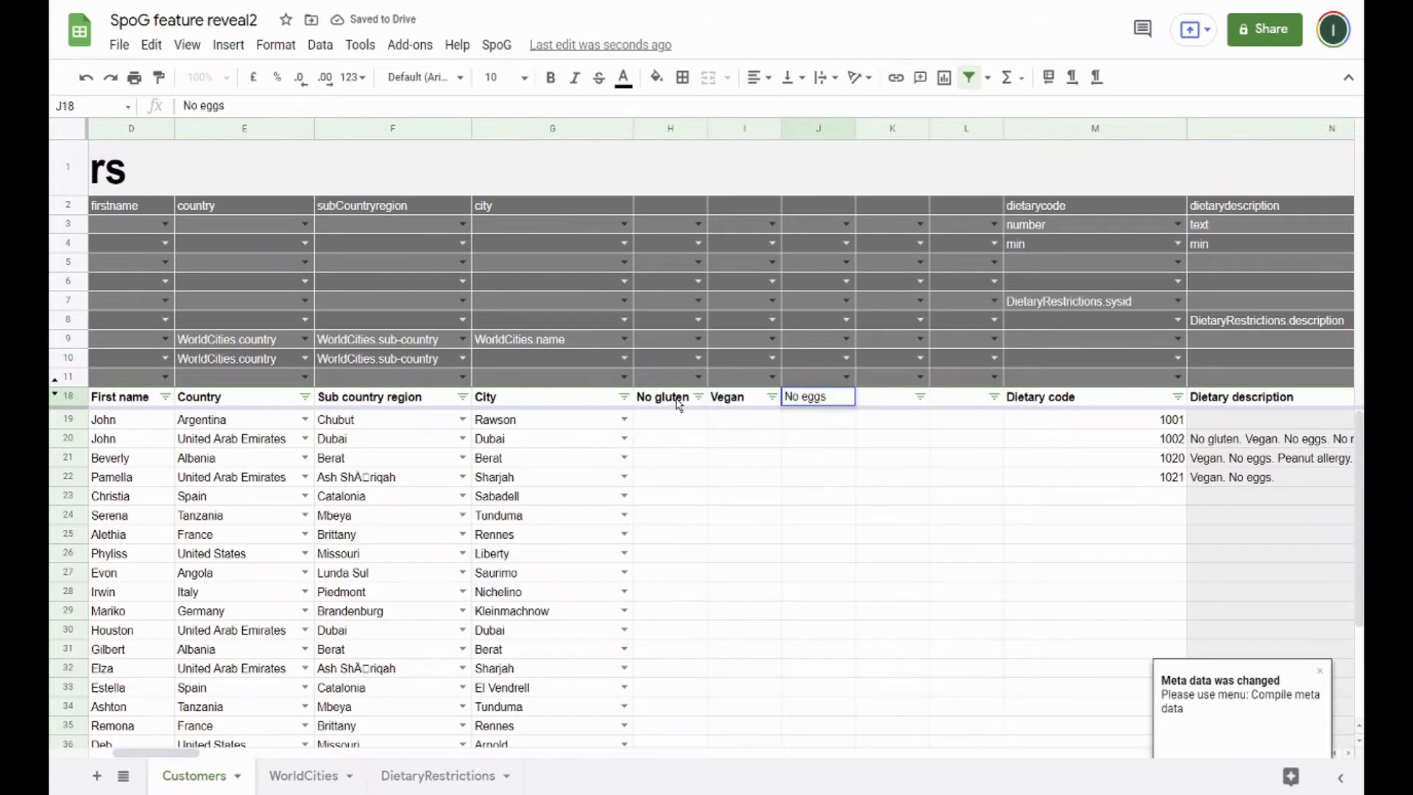
{"action": "key", "text": "Tab"}
{"action": "type", "text": "No milk"}
{"action": "key", "text": "Tab"}
{"action": "type", "text": "Peanut aller"}
{"action": "left_click", "coordinate": [678, 417]}
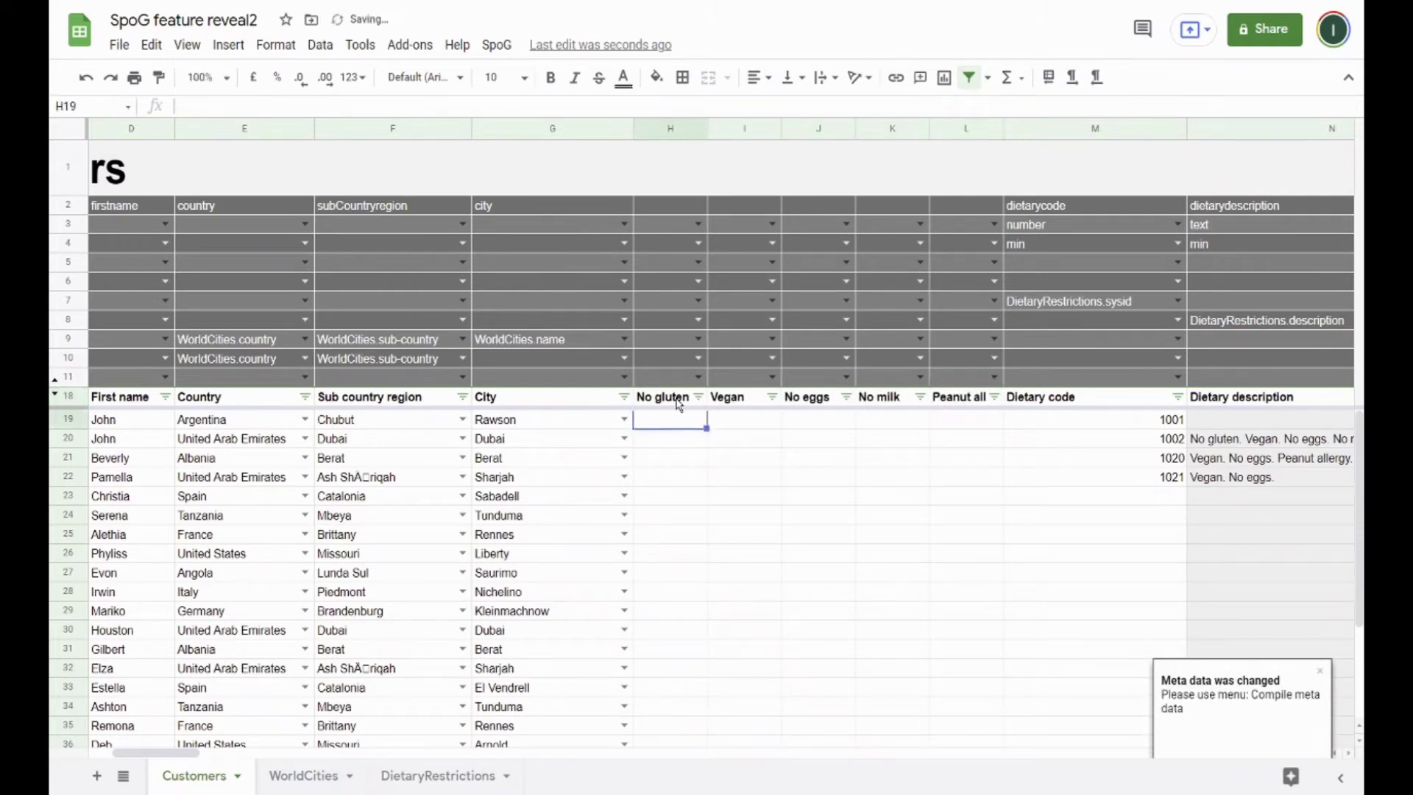
Compile the Customers meta data for the new columns and freeze the sheet's first column.
{"action": "left_click", "coordinate": [497, 44]}
{"action": "left_click", "coordinate": [513, 220]}
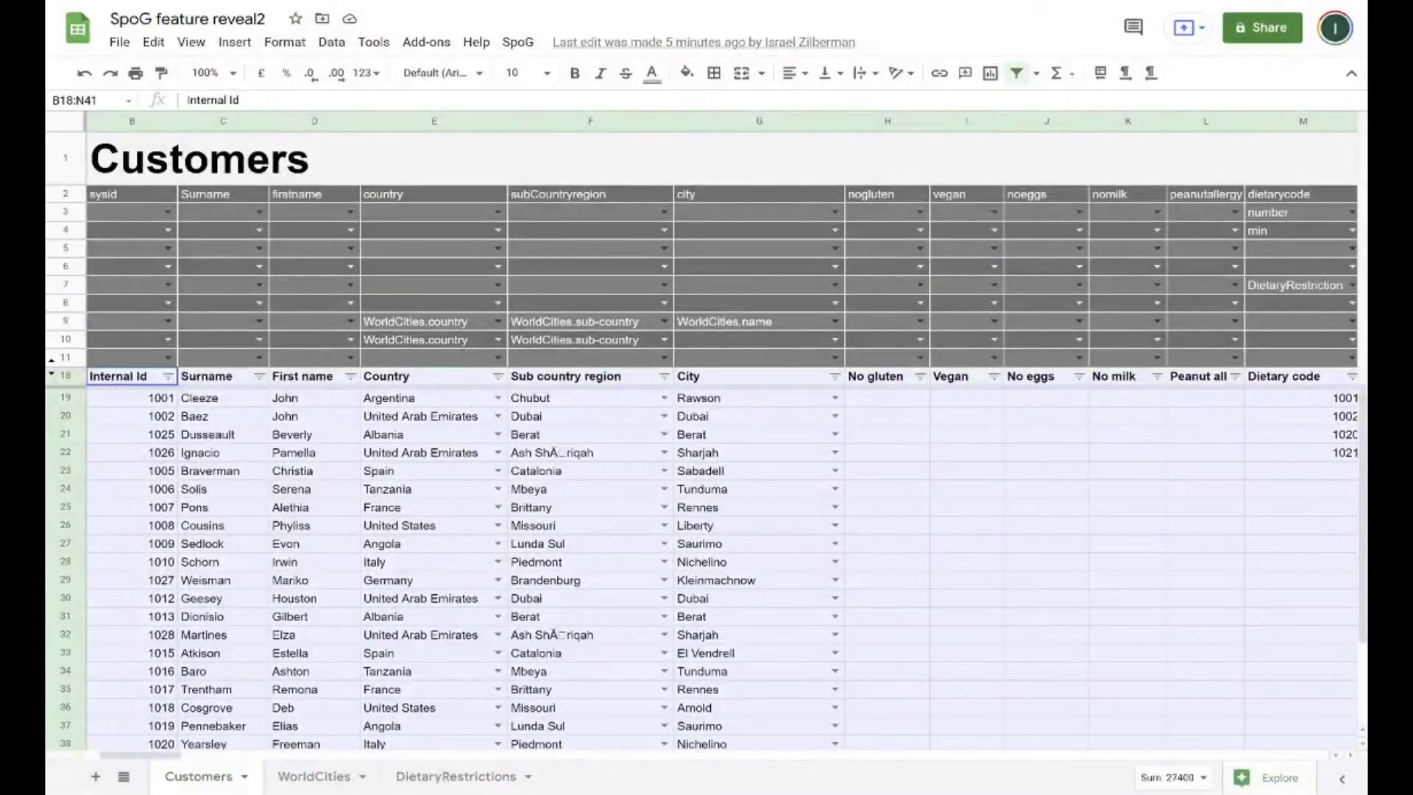
{"action": "left_click", "coordinate": [191, 42]}
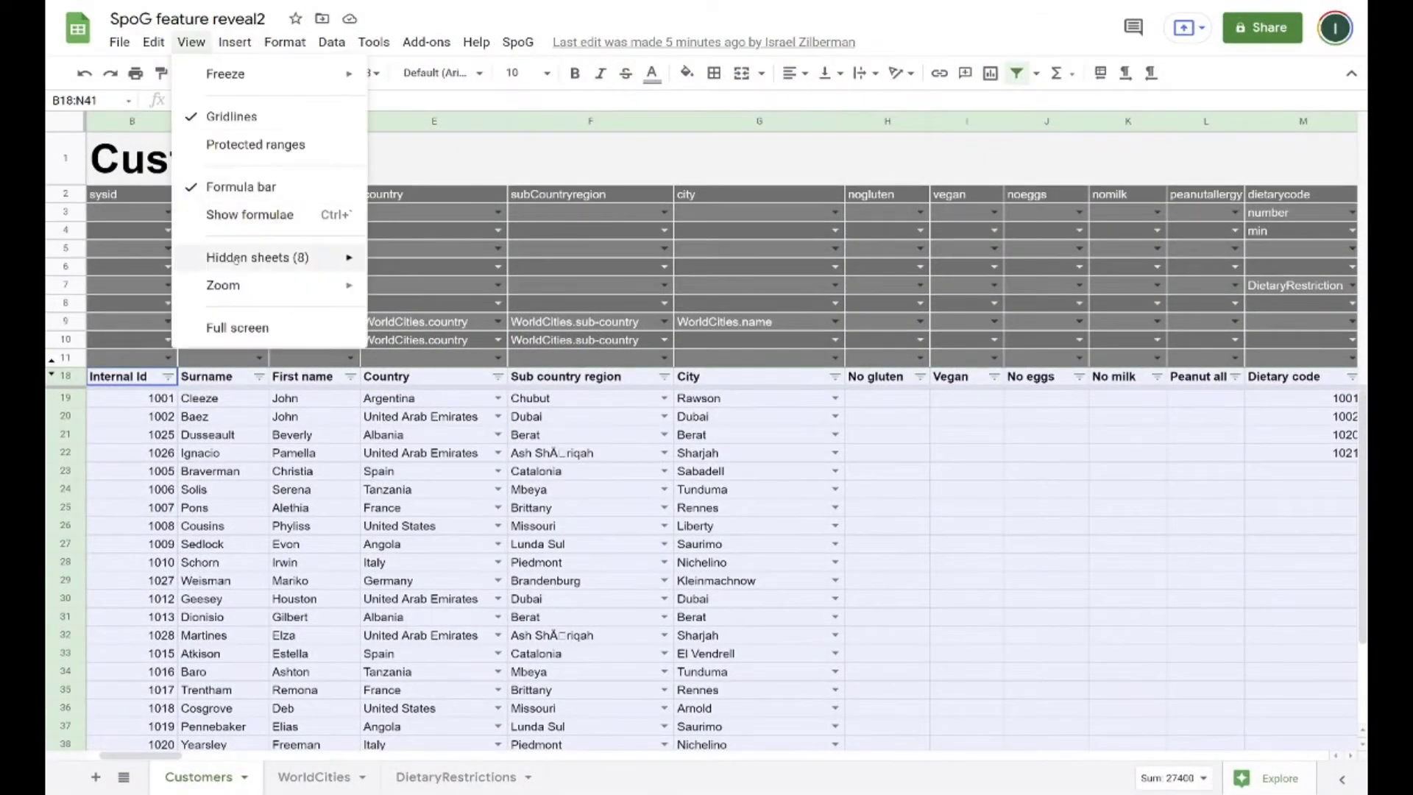
{"action": "mouse_move", "coordinate": [290, 77]}
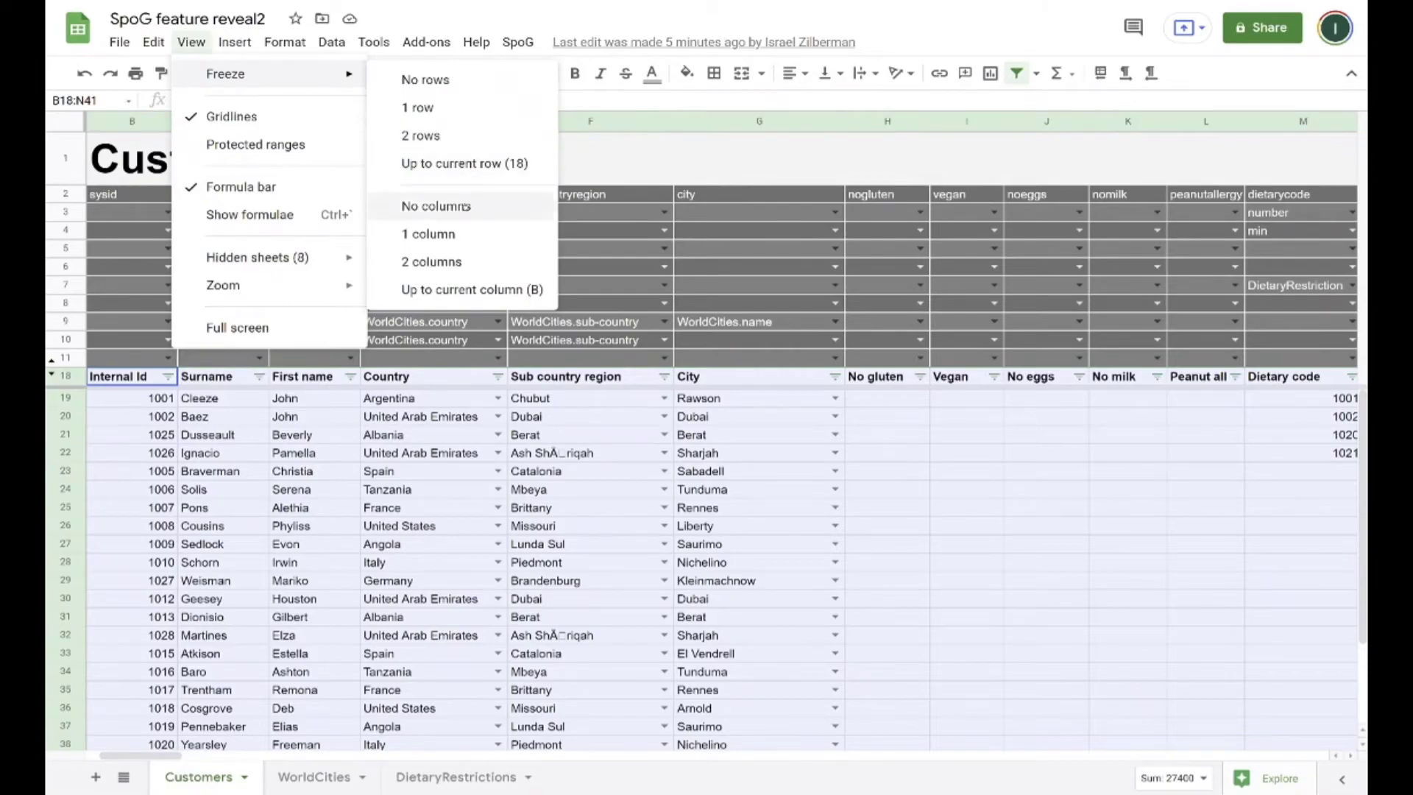
{"action": "left_click", "coordinate": [431, 230]}
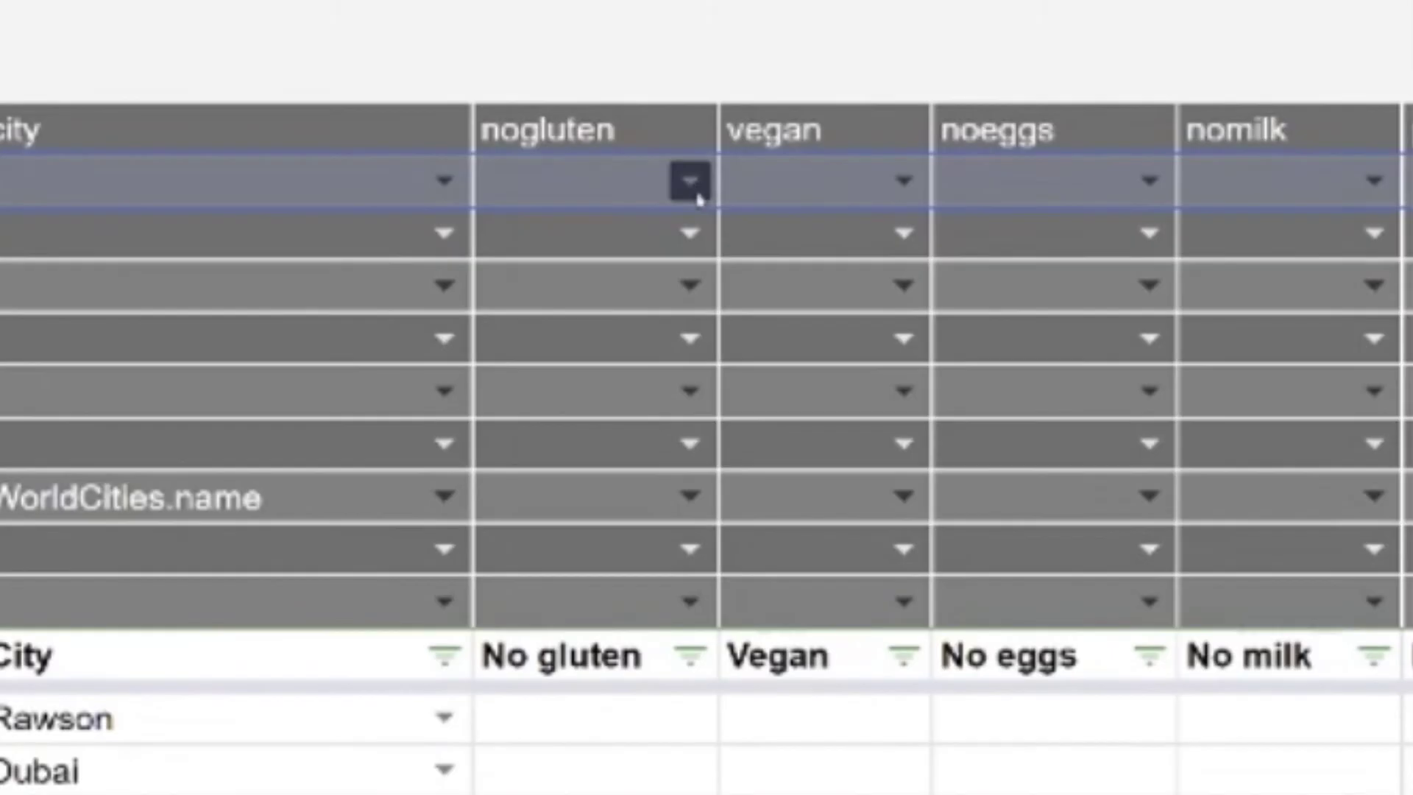
Set the field type of nogluten, vegan, noeggs, nomilk and peanutallergy to checkbox, and compile the meta data.
{"action": "left_click", "coordinate": [695, 185]}
{"action": "left_click", "coordinate": [654, 404]}
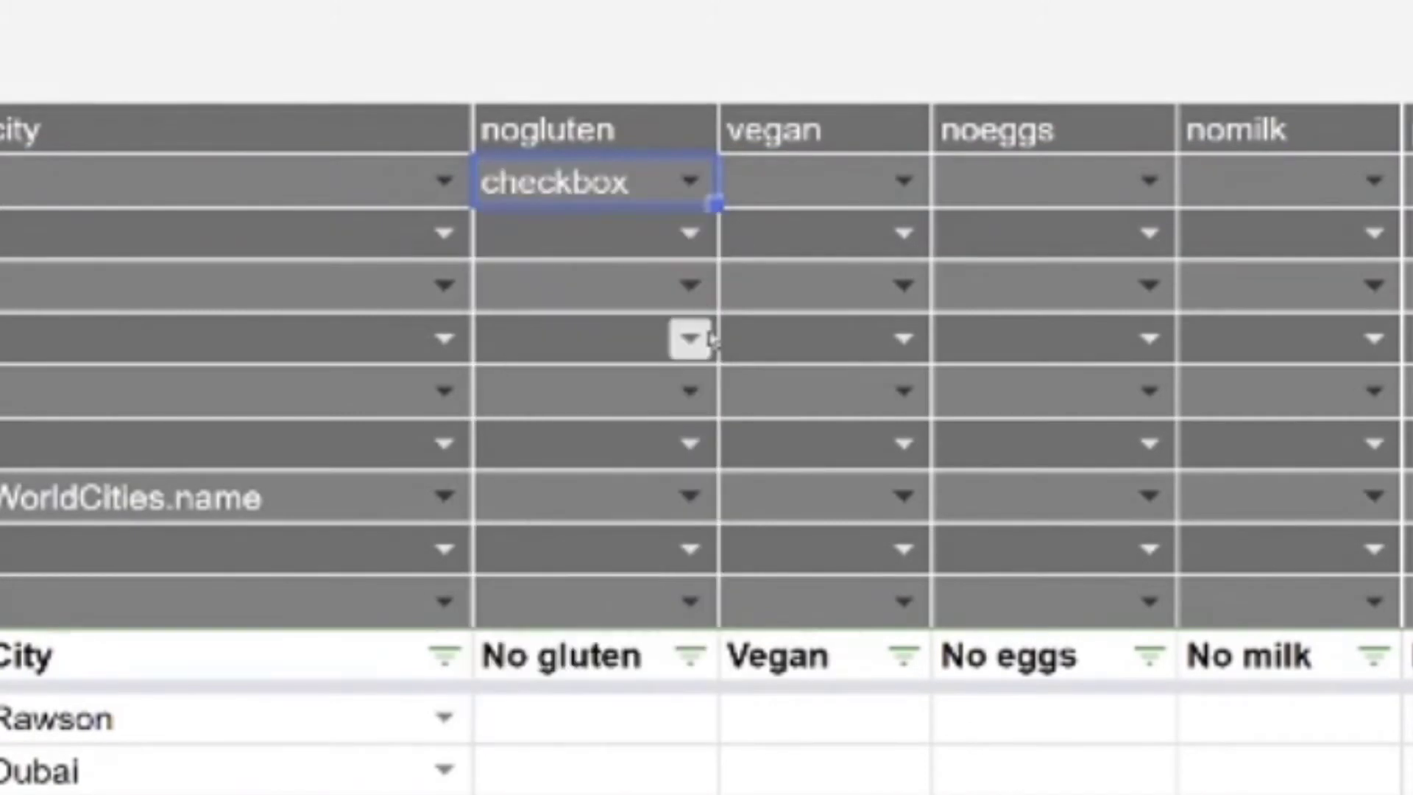
{"action": "left_click", "coordinate": [898, 184]}
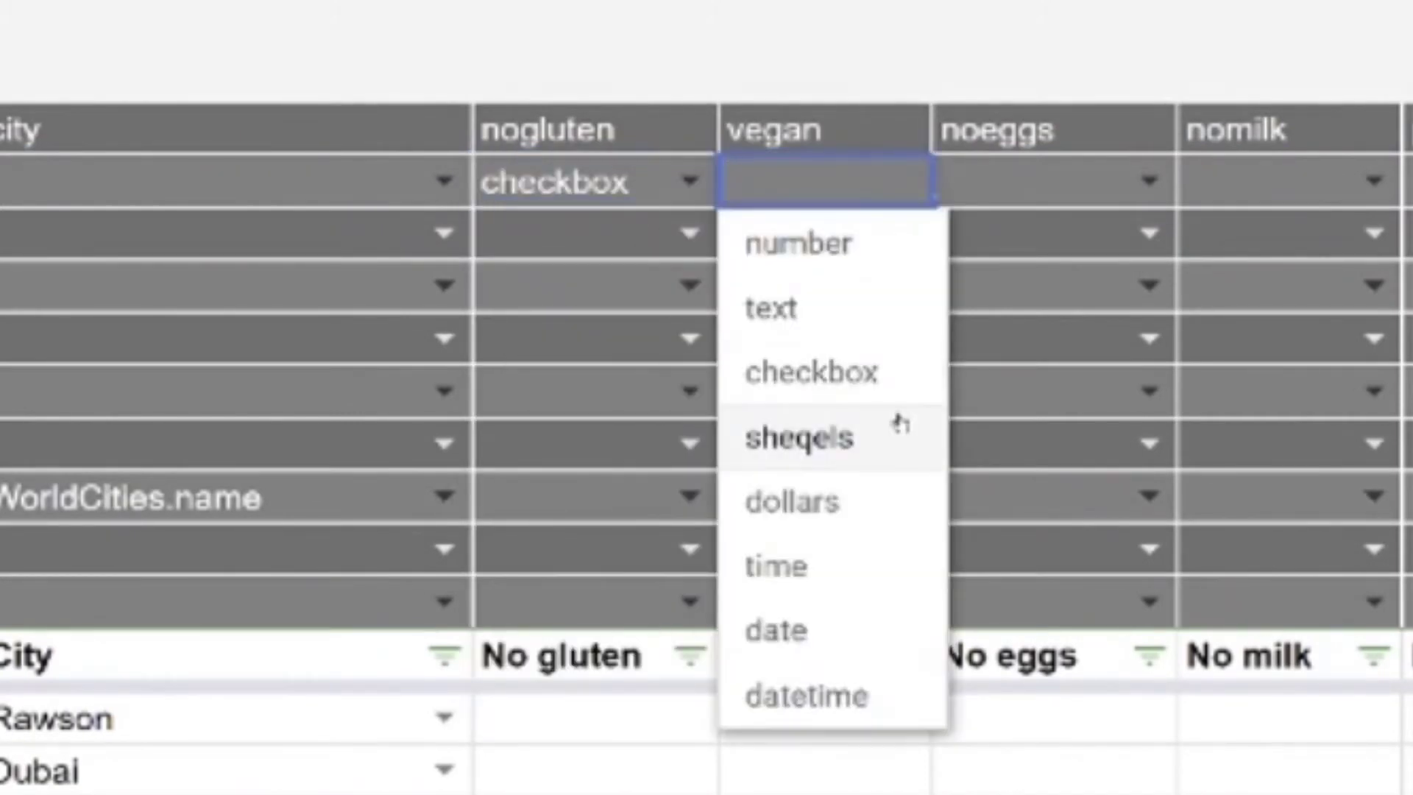
{"action": "left_click", "coordinate": [932, 376]}
{"action": "left_click", "coordinate": [1150, 181]}
{"action": "left_click", "coordinate": [971, 375]}
{"action": "left_click", "coordinate": [1374, 182]}
{"action": "left_click", "coordinate": [1214, 376]}
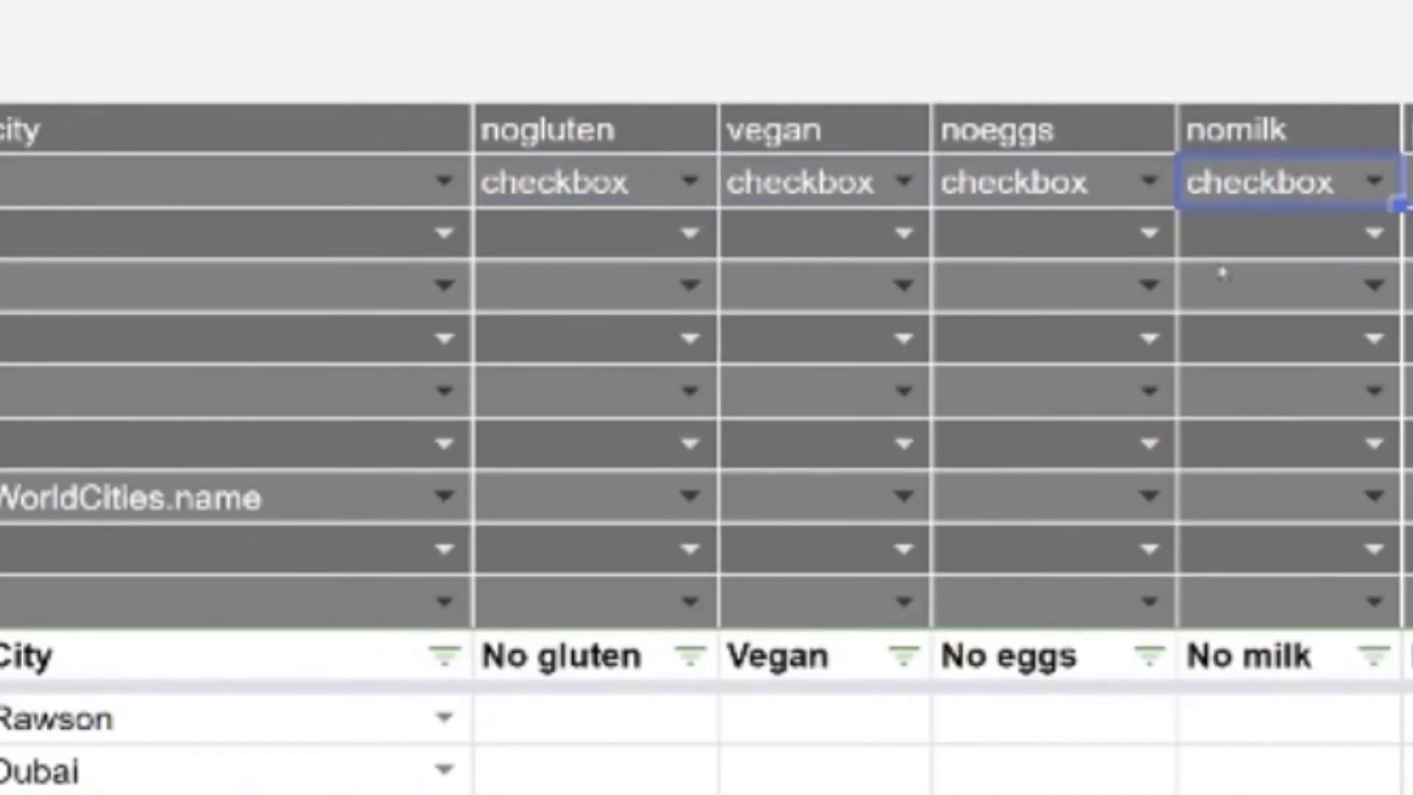
{"action": "left_click", "coordinate": [1350, 183]}
{"action": "left_click", "coordinate": [1236, 373]}
{"action": "left_click", "coordinate": [517, 42]}
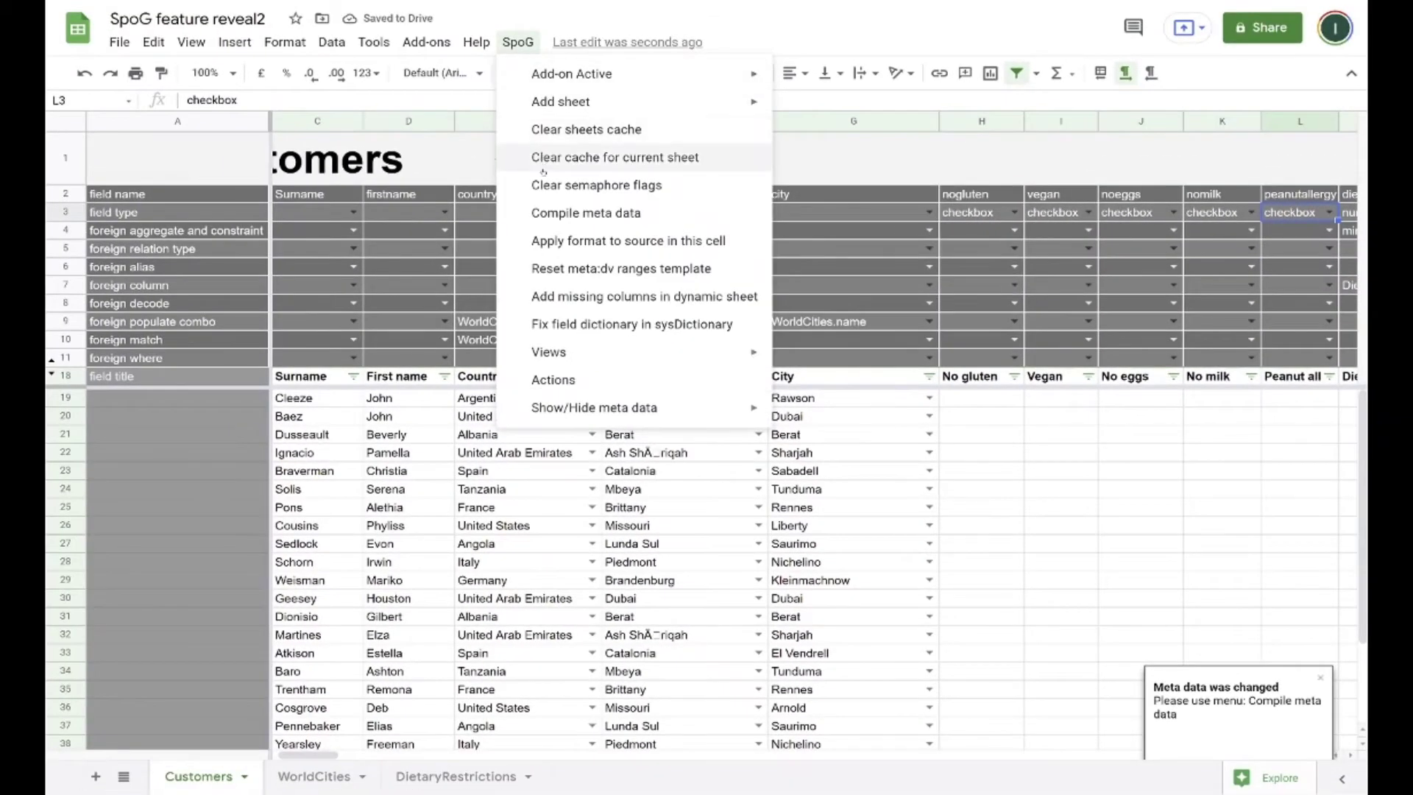
{"action": "left_click", "coordinate": [563, 196]}
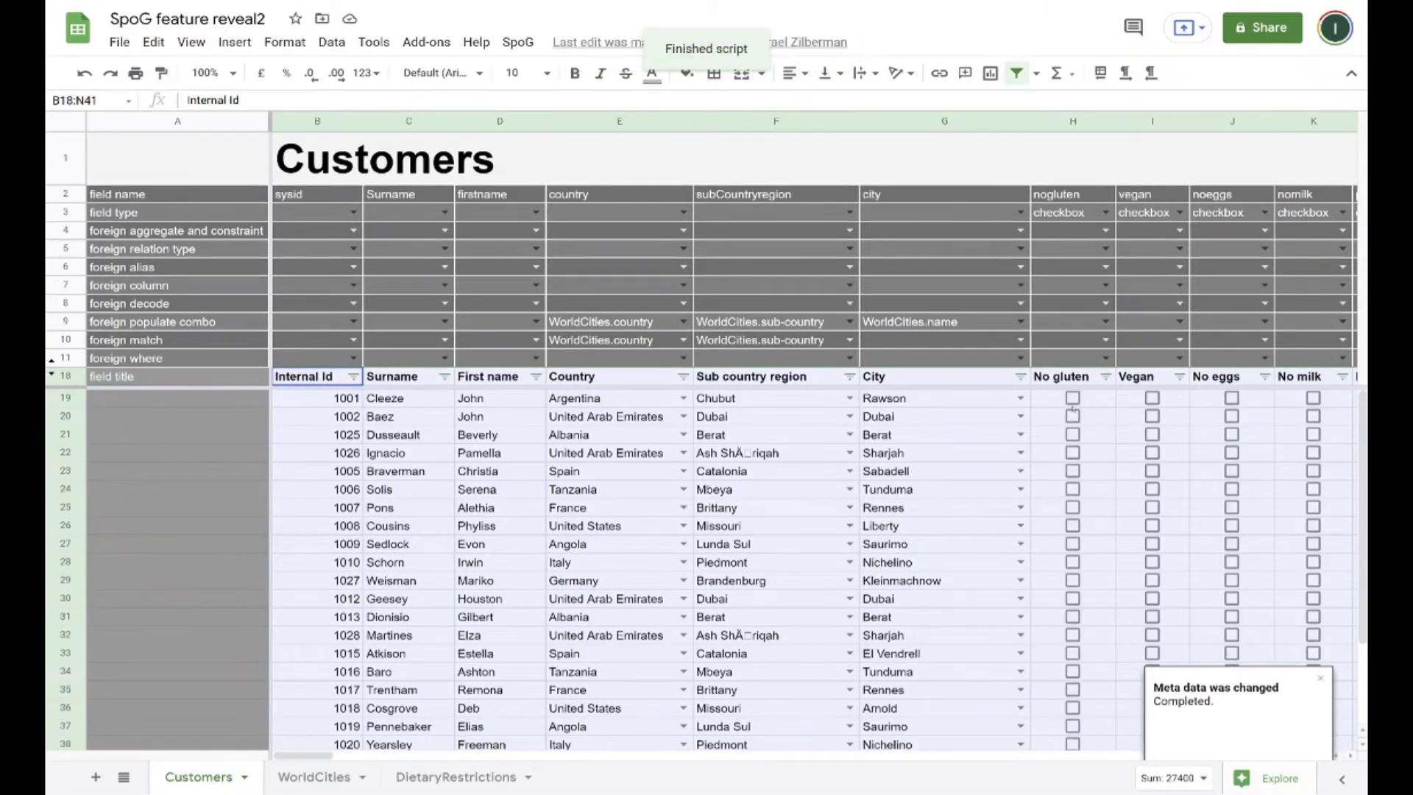
Tick the No gluten checkbox for the first customer in row 19.
{"action": "left_click", "coordinate": [1094, 404]}
{"action": "key", "text": "Right"}
{"action": "key", "text": "Right"}
{"action": "key", "text": "Right"}
{"action": "key", "text": "Right"}
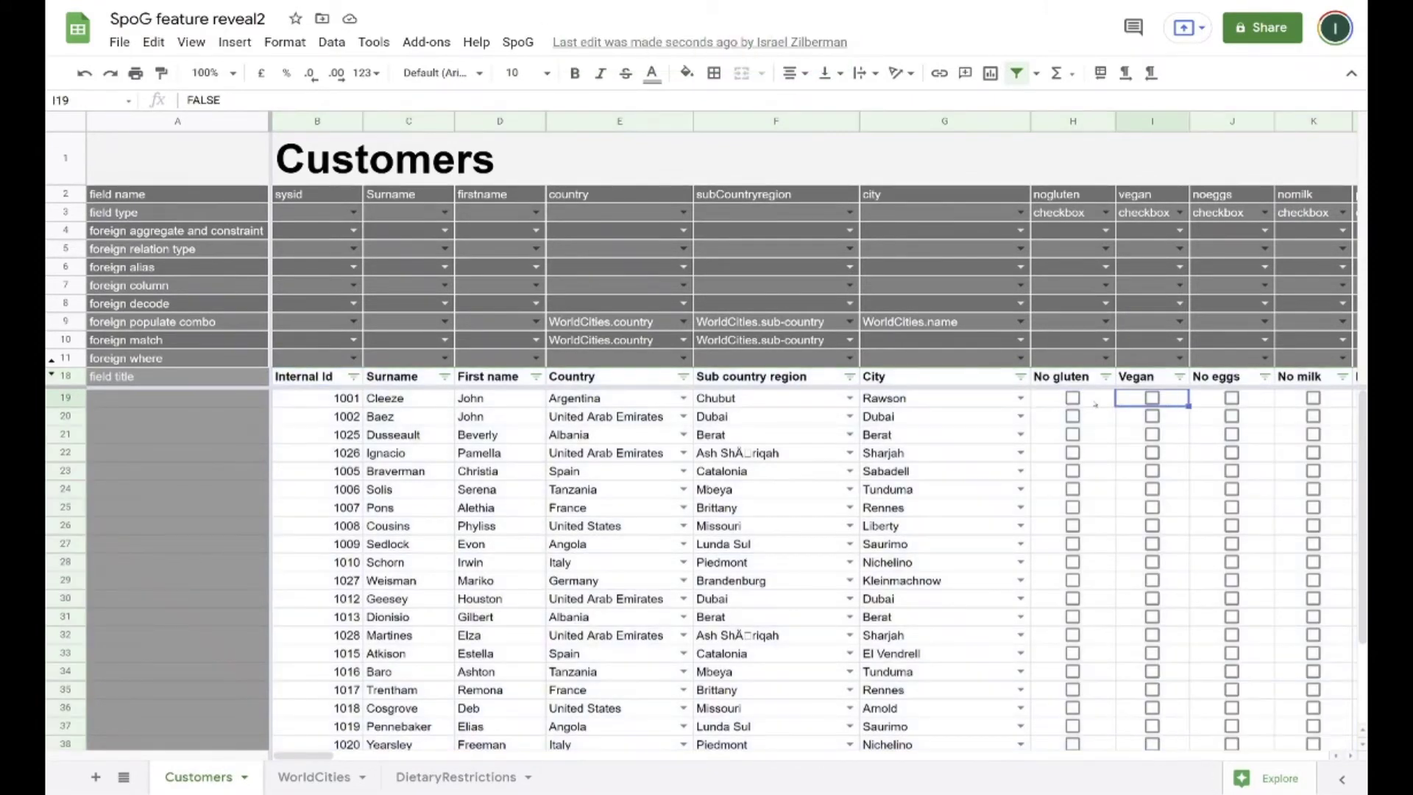
{"action": "key", "text": "Right"}
{"action": "key", "text": "Left"}
{"action": "key", "text": "Left"}
{"action": "key", "text": "Left"}
{"action": "key", "text": "Left"}
{"action": "key", "text": "Left"}
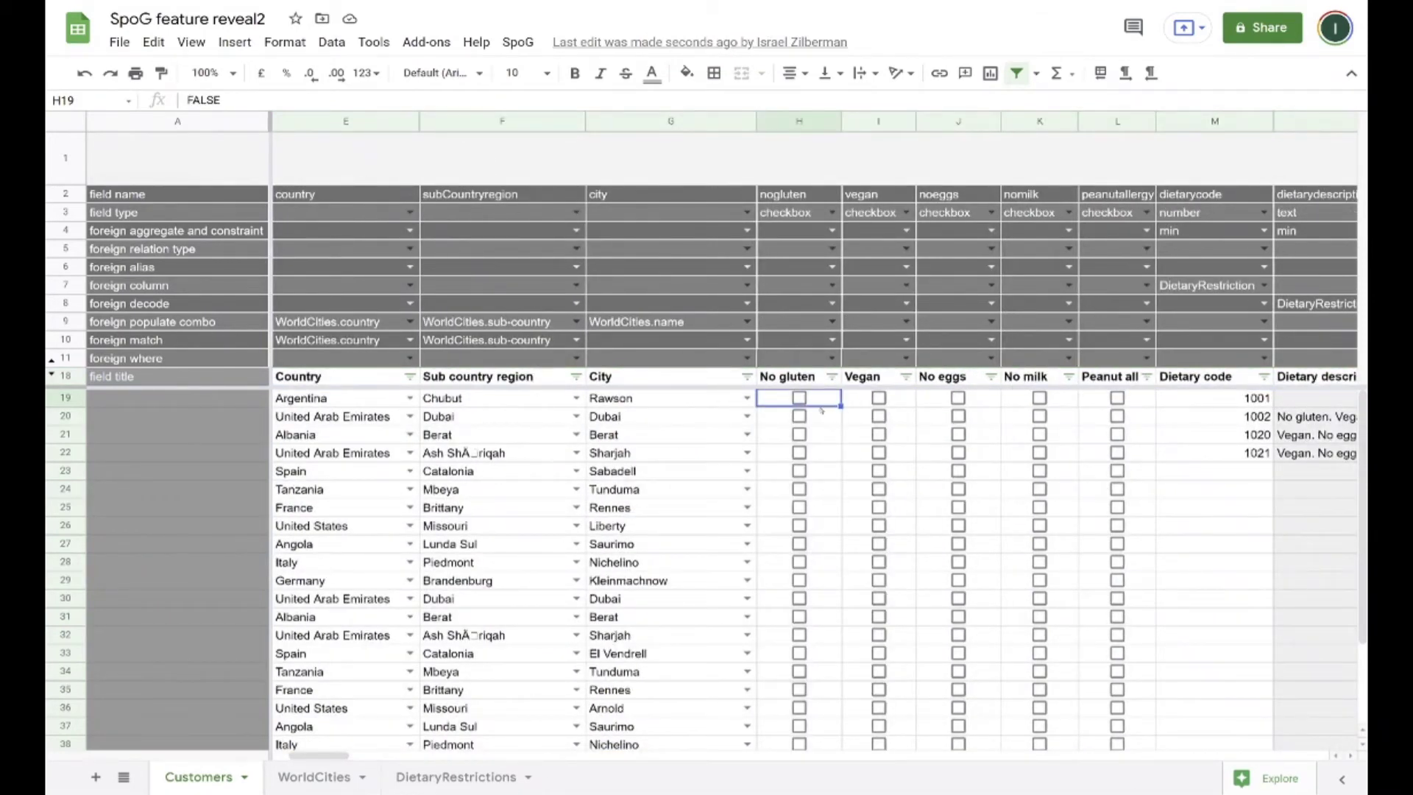
{"action": "left_click", "coordinate": [800, 398]}
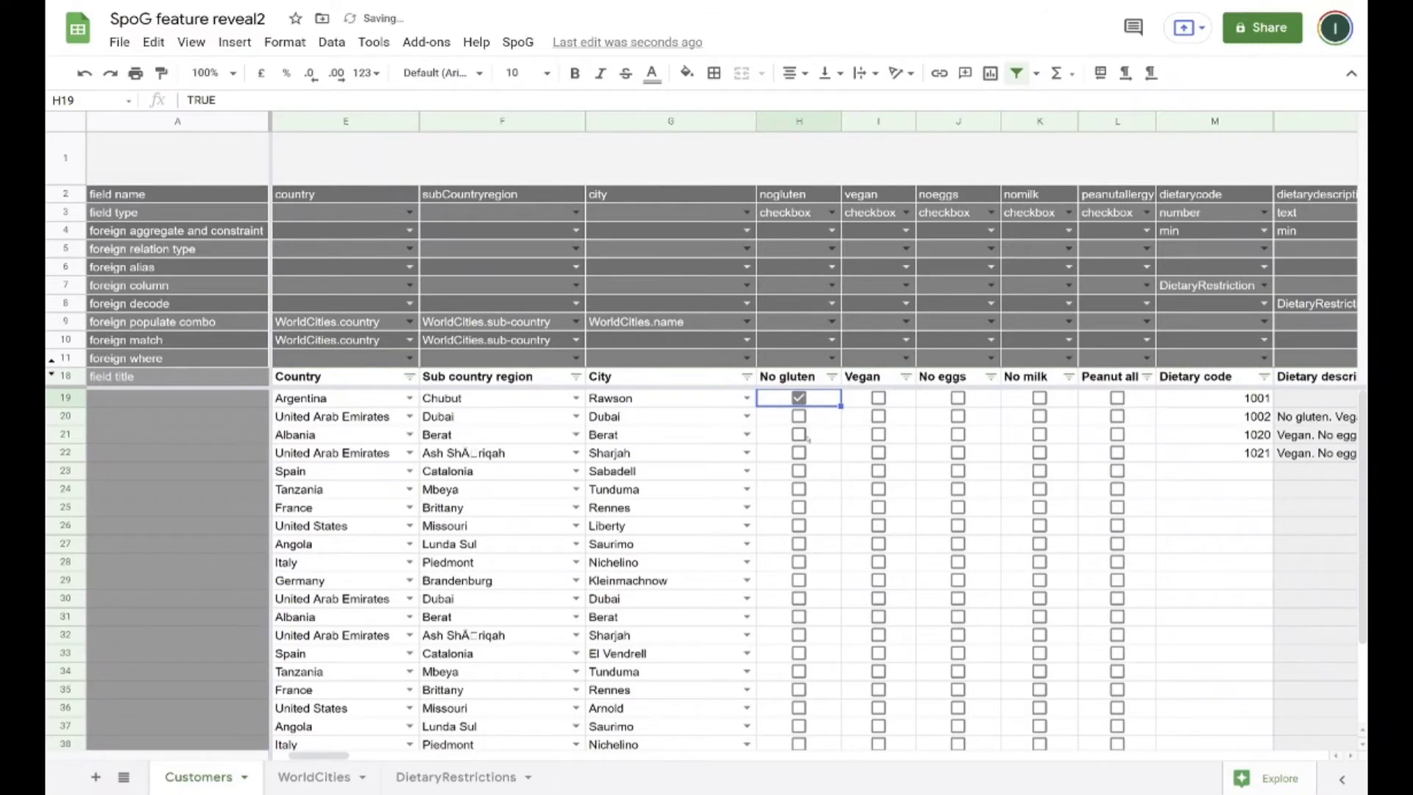
Tick No gluten for the customer in row 21, and No eggs, No milk and Peanut allergy for the customer in row 22.
{"action": "left_click", "coordinate": [801, 435]}
{"action": "left_click", "coordinate": [958, 453]}
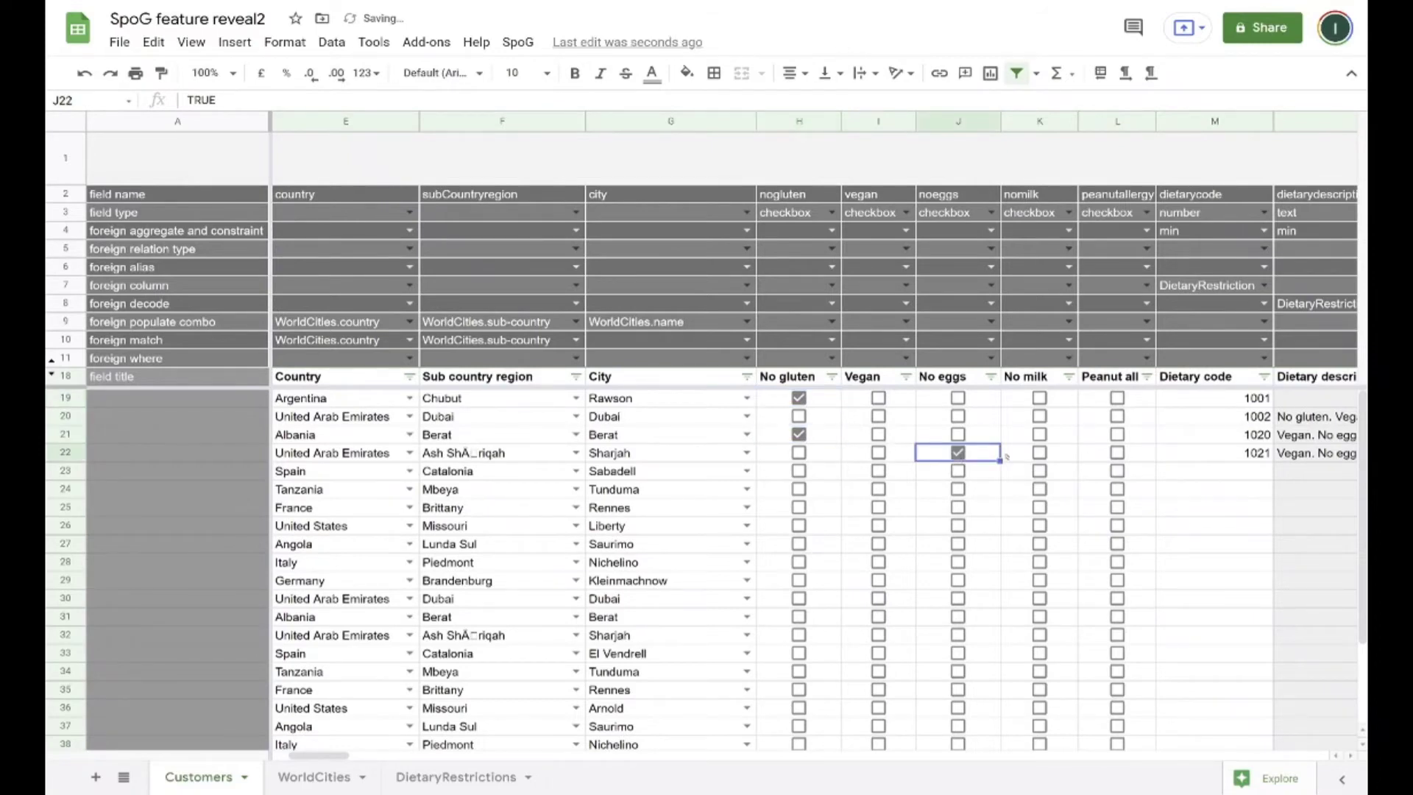
{"action": "left_click", "coordinate": [1040, 453]}
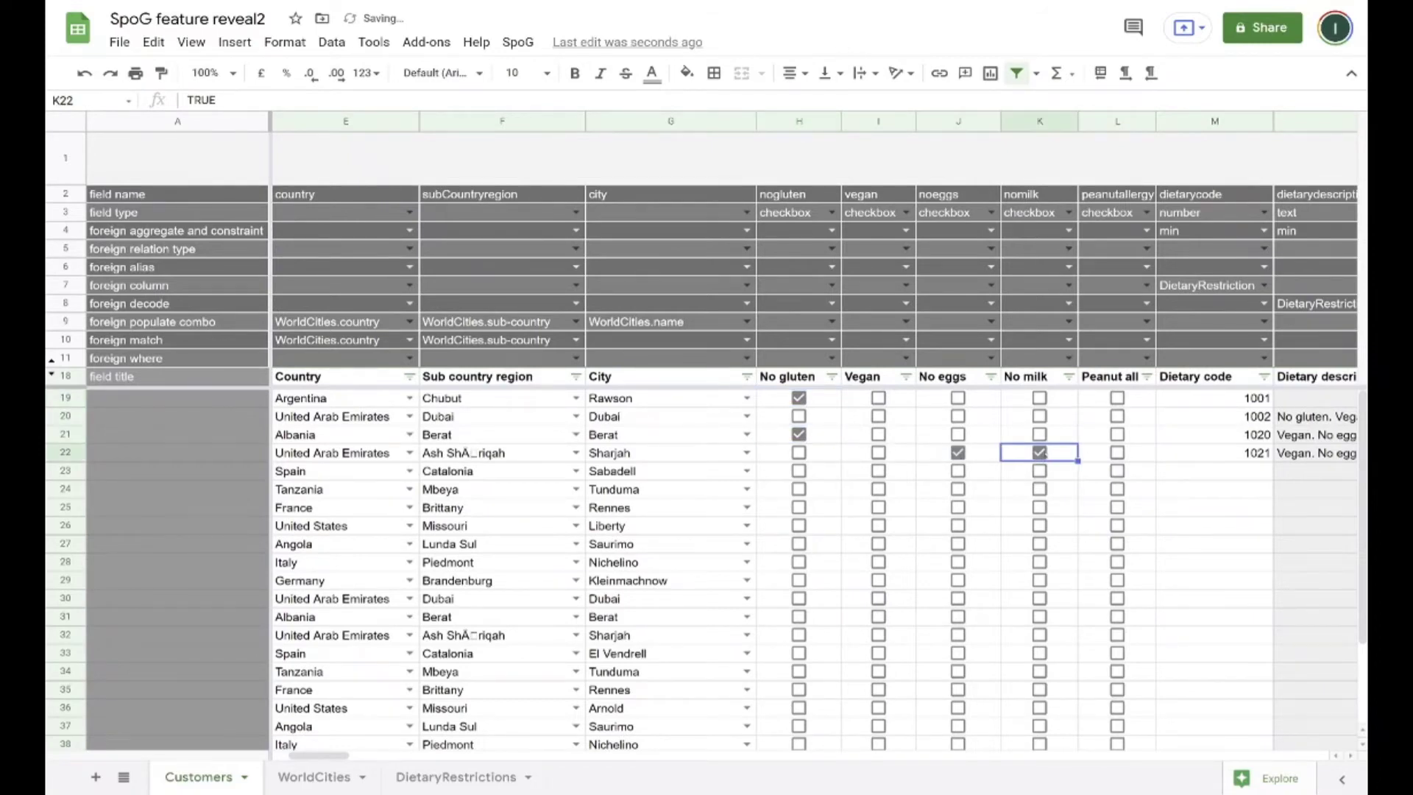
{"action": "left_click", "coordinate": [1118, 453]}
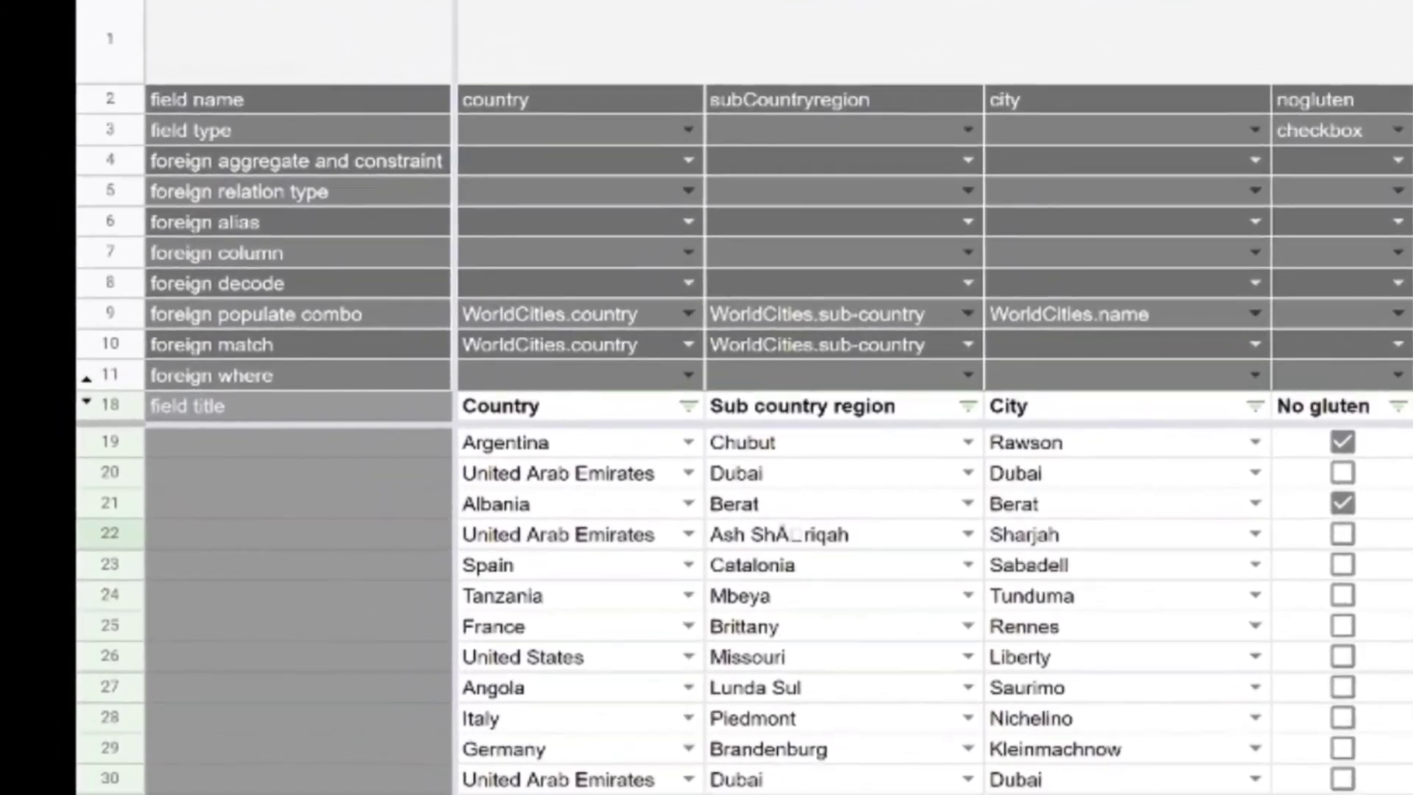
Widen the nogluten column and set its foreign match to DietaryRestrictions.nogluten.
{"action": "left_click", "coordinate": [117, 345]}
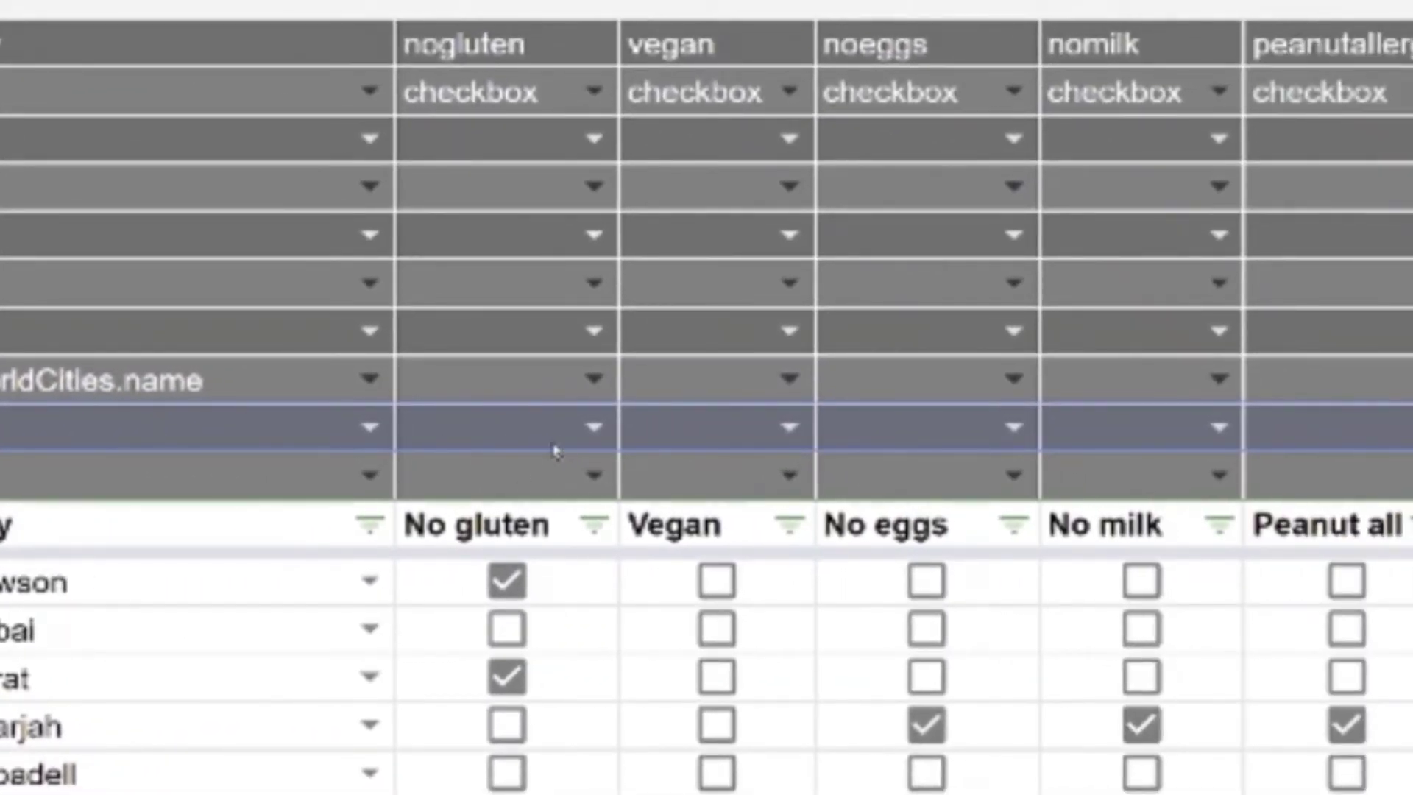
{"action": "left_click", "coordinate": [546, 435]}
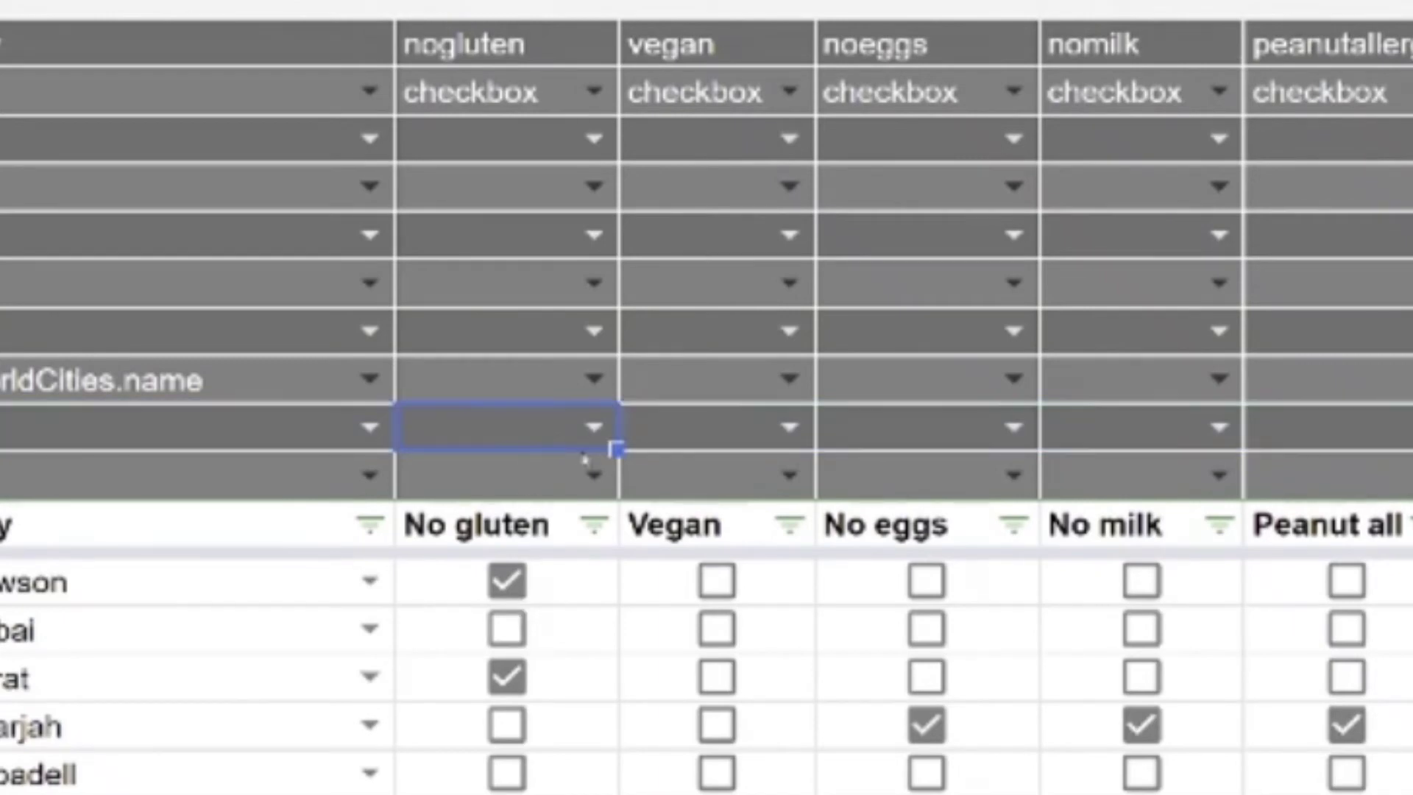
{"action": "left_click_drag", "start_coordinate": [618, 9], "coordinate": [873, 8]}
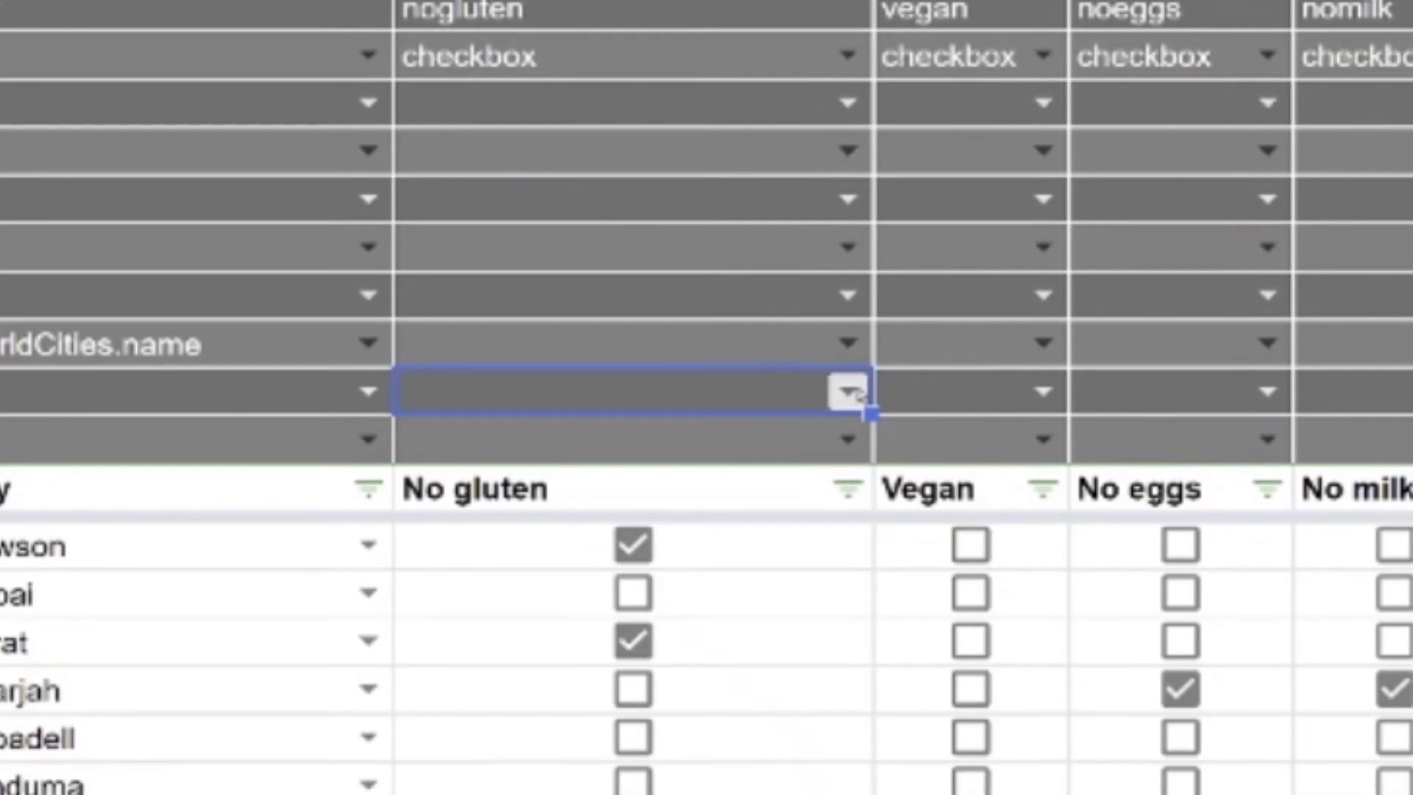
{"action": "left_click", "coordinate": [852, 428]}
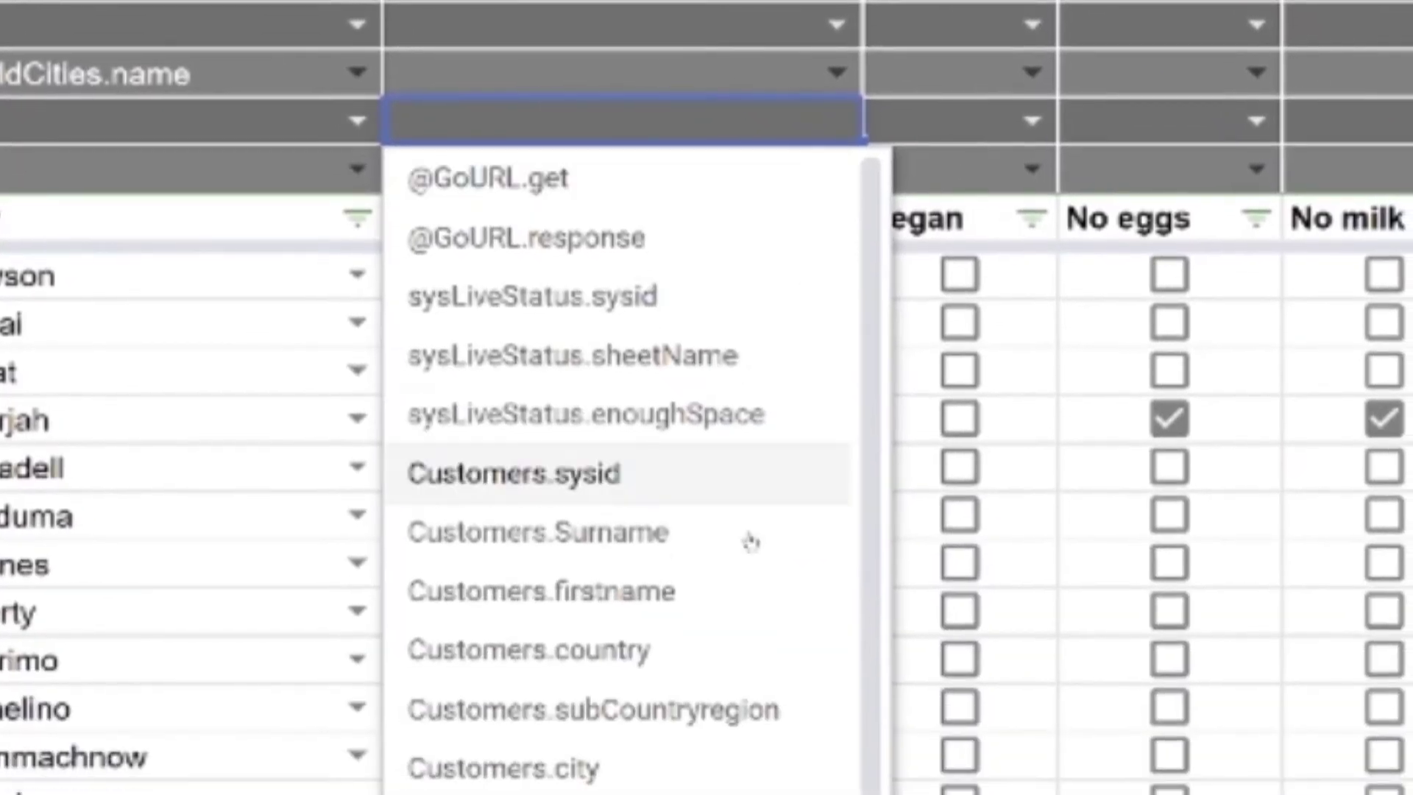
{"action": "scroll", "coordinate": [743, 478], "scroll_direction": "down", "scroll_amount": 5}
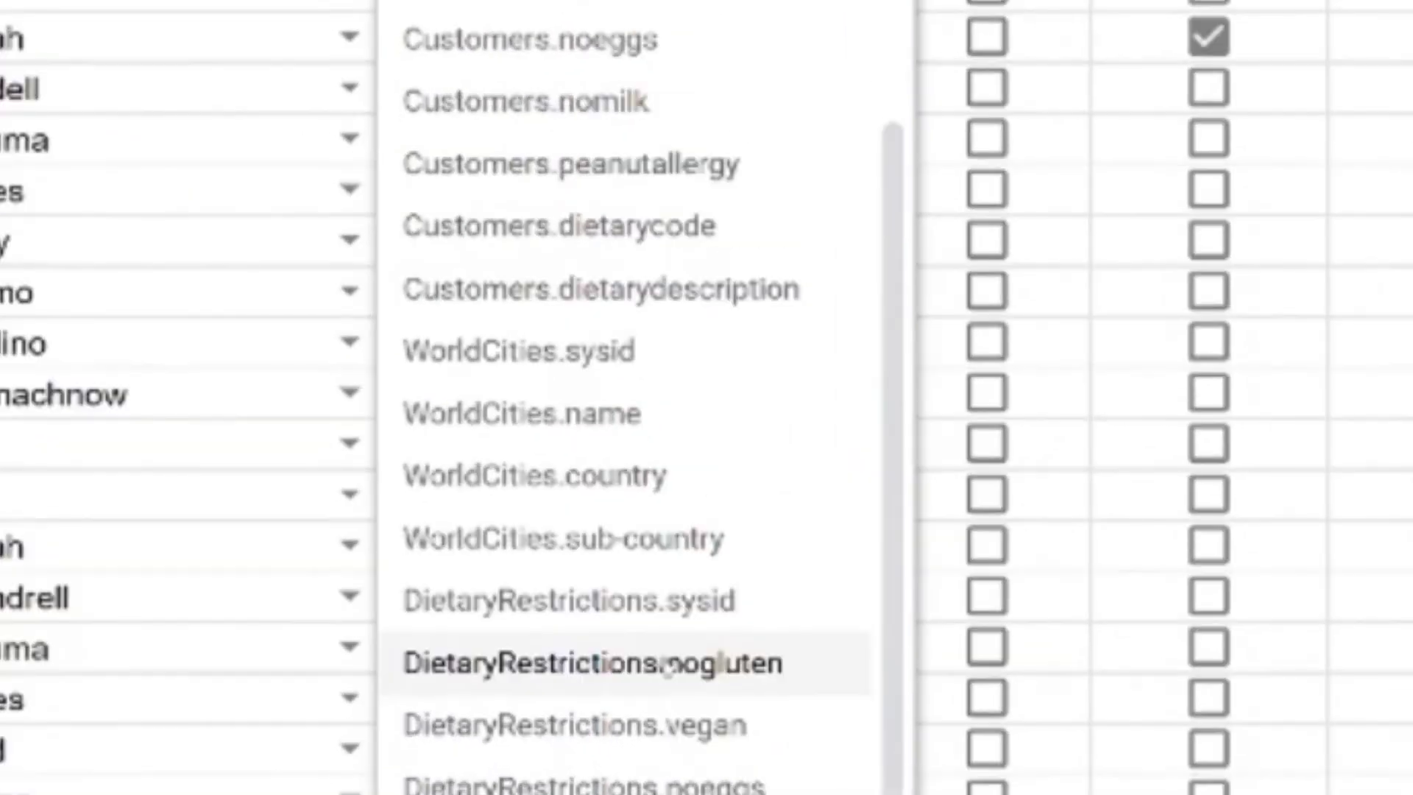
{"action": "left_click", "coordinate": [655, 486]}
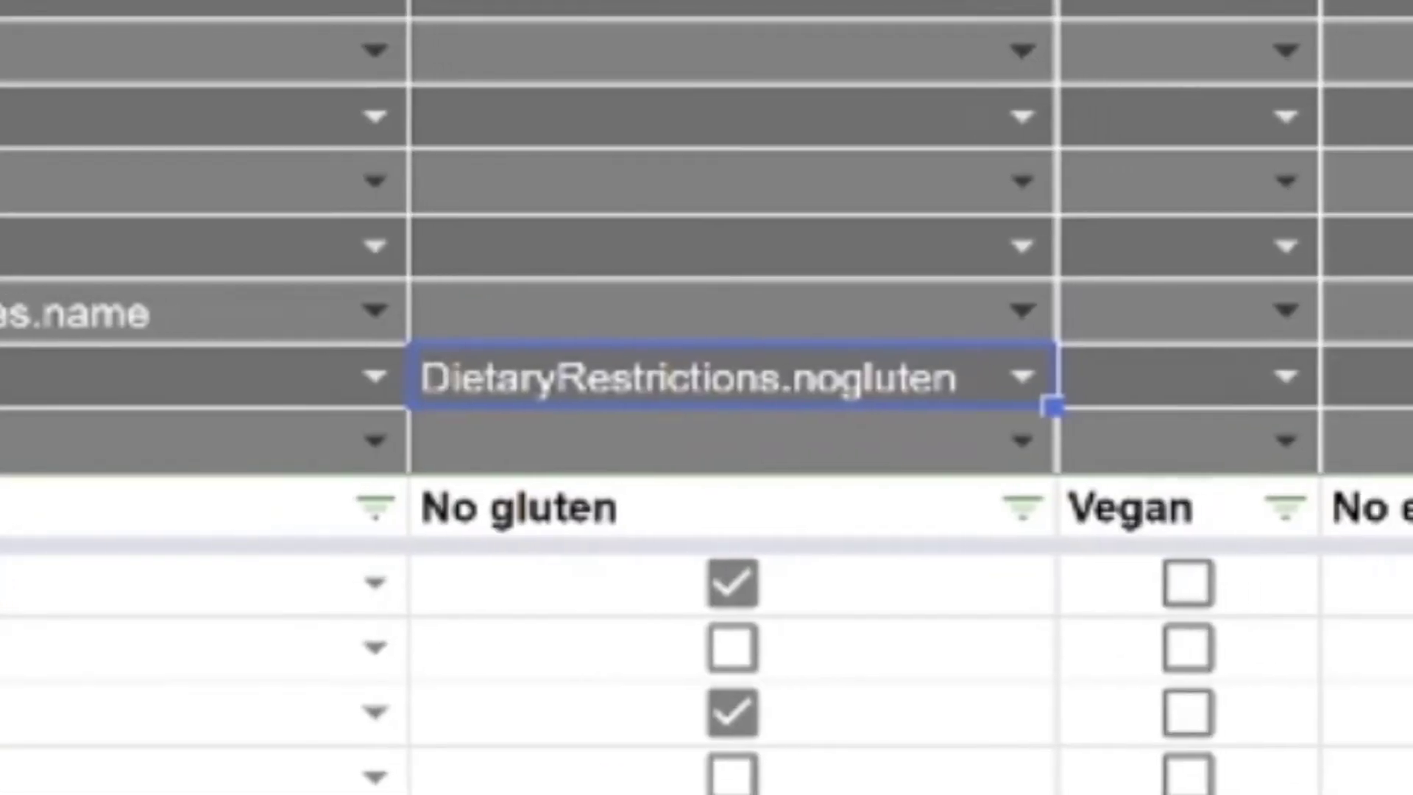
Set the foreign match of the vegan column to DietaryRestrictions.vegan.
{"action": "left_click", "coordinate": [1185, 377]}
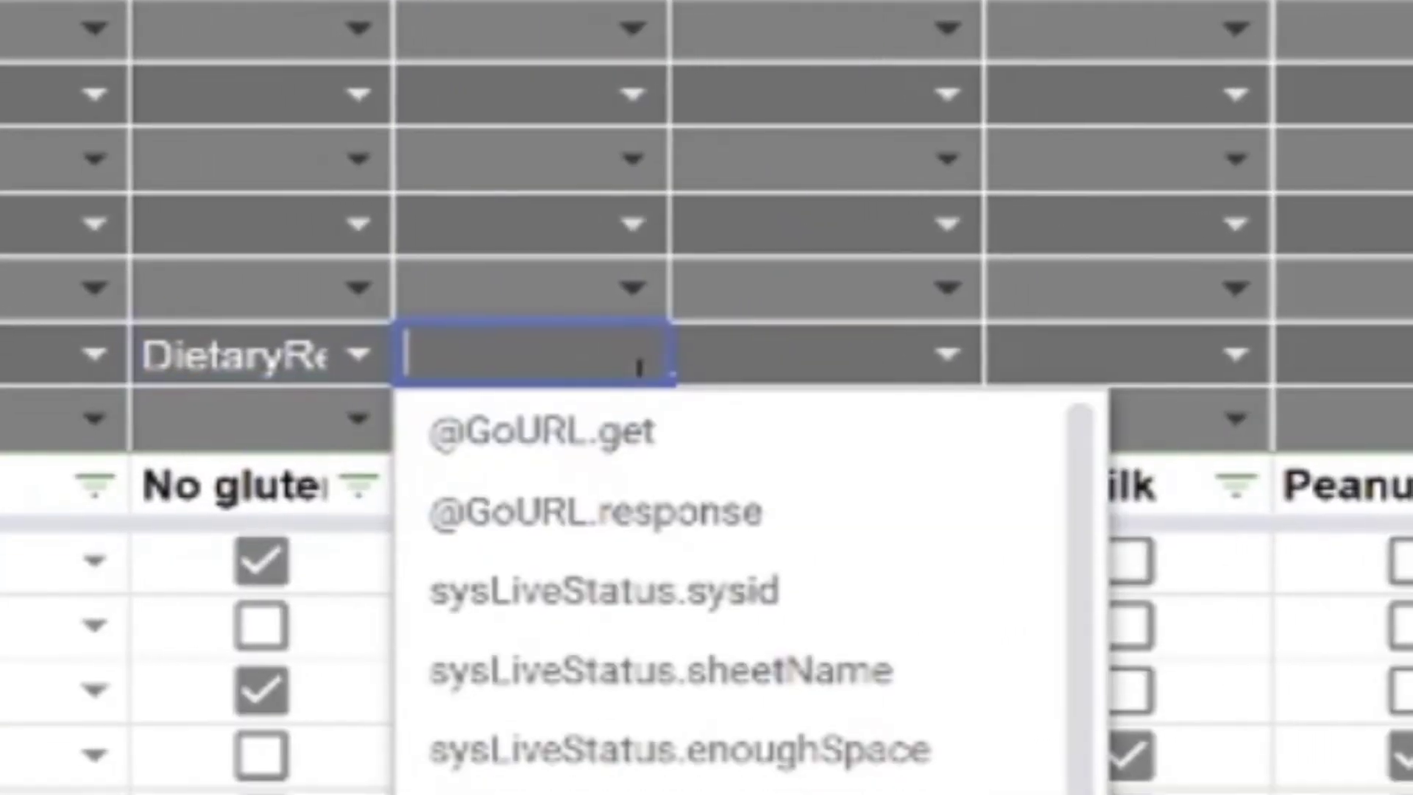
{"action": "scroll", "coordinate": [710, 662], "scroll_direction": "down", "scroll_amount": 10}
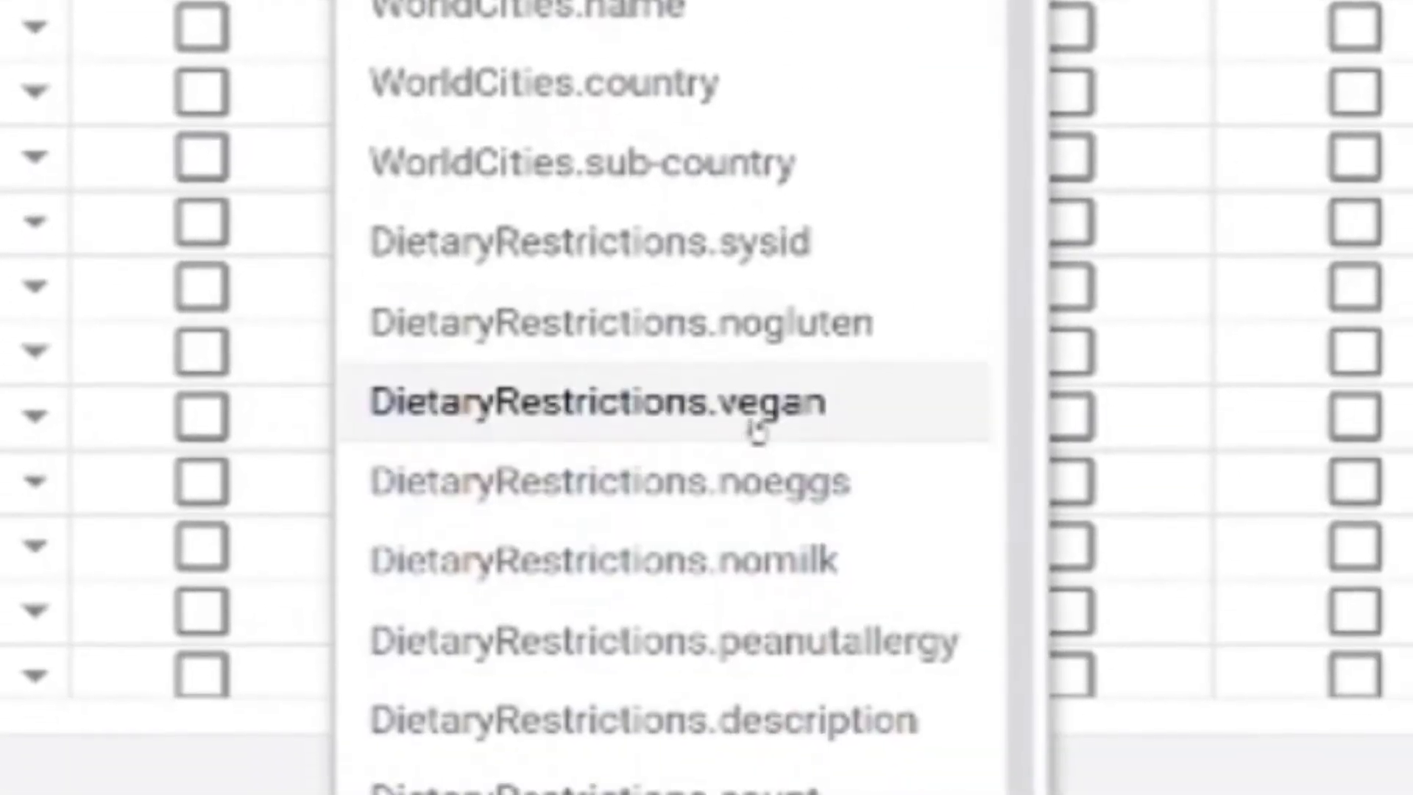
{"action": "left_click", "coordinate": [770, 605]}
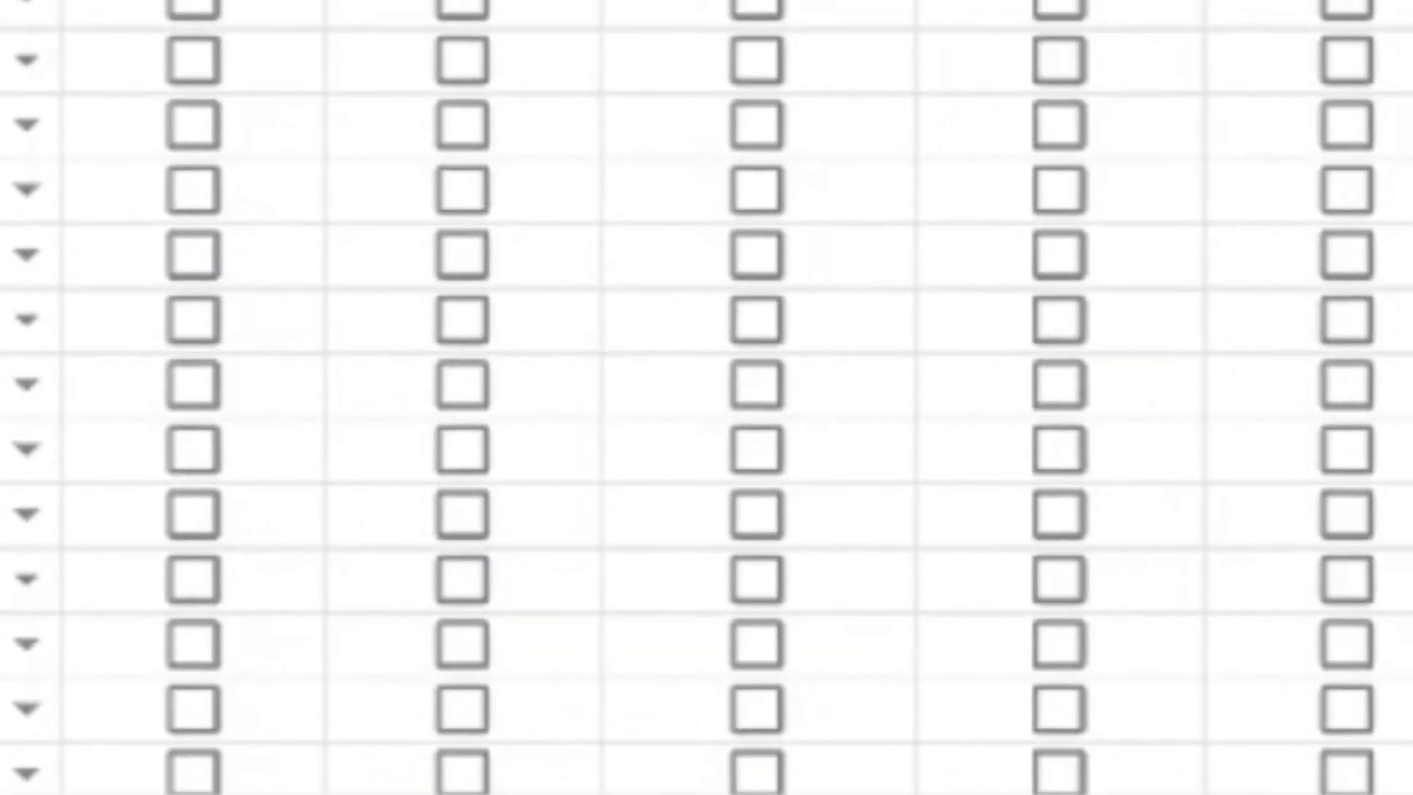
Set the foreign match of noeggs, nomilk and peanutallergy to the DietaryRestrictions fields of the same names.
{"action": "left_click", "coordinate": [883, 7]}
{"action": "scroll", "coordinate": [957, 615], "scroll_direction": "down", "scroll_amount": 2}
{"action": "scroll", "coordinate": [955, 615], "scroll_direction": "down", "scroll_amount": 1}
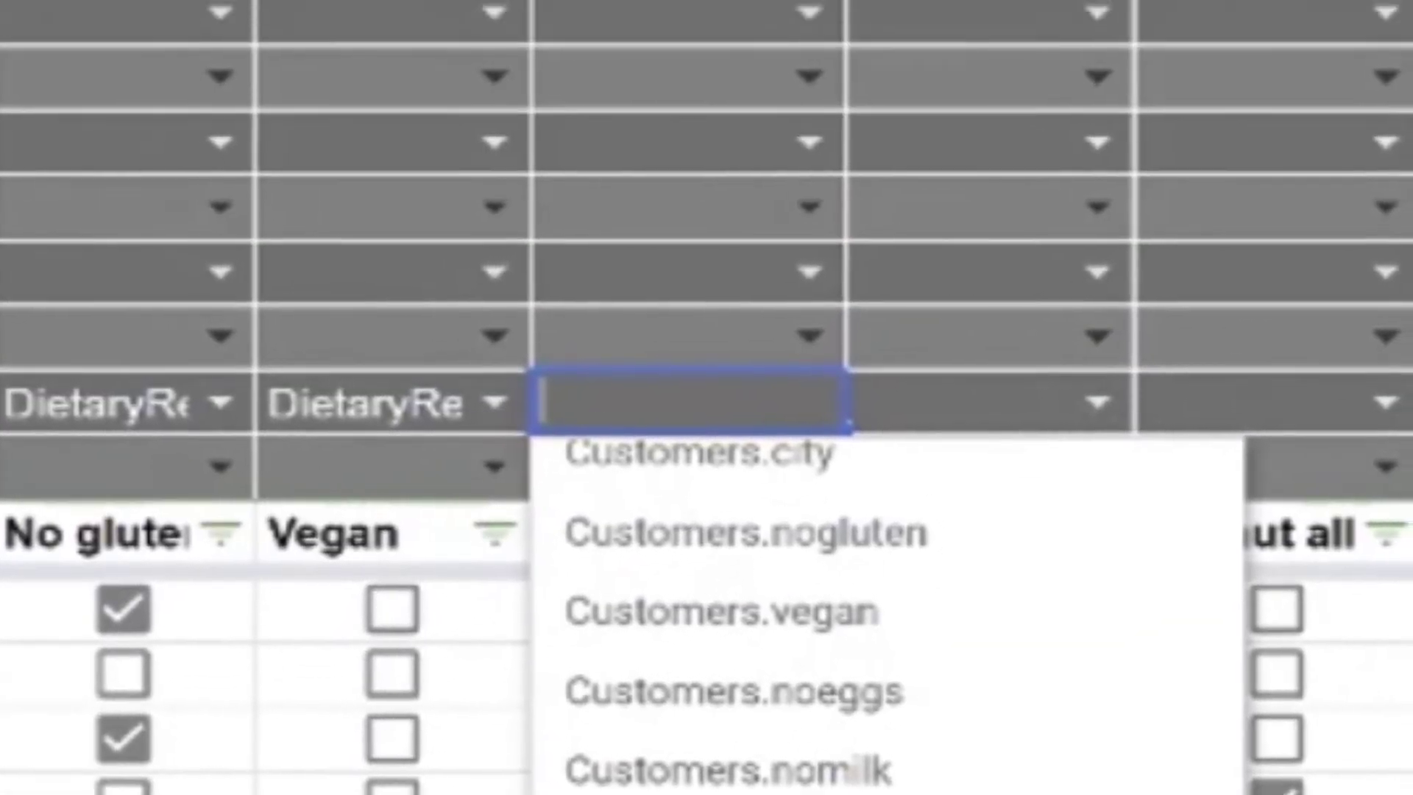
{"action": "left_click", "coordinate": [949, 780]}
{"action": "left_click", "coordinate": [1086, 580]}
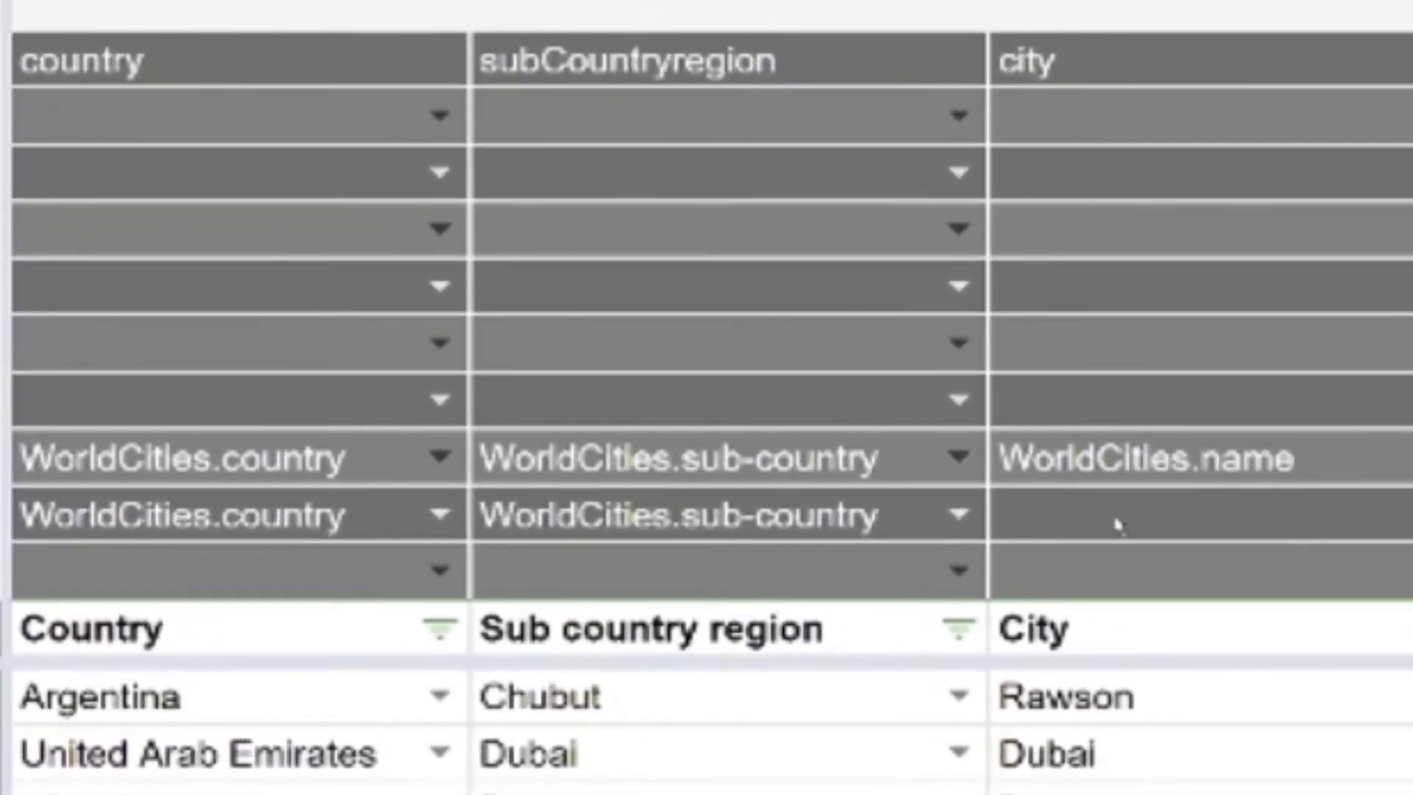
Format the city column's WorldCities.name cell in bold light yellow text and apply that format to its source.
{"action": "left_click", "coordinate": [1164, 462]}
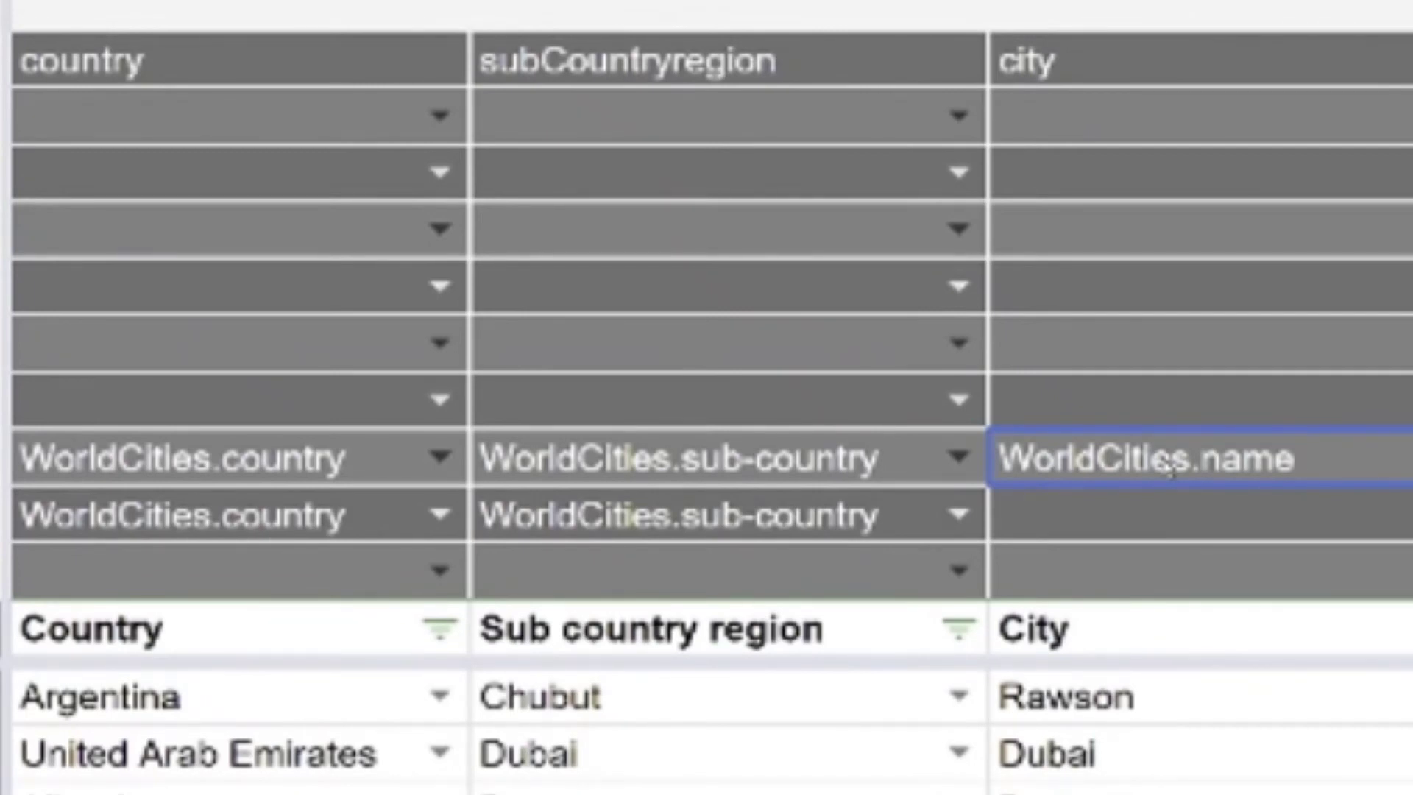
{"action": "double_click", "coordinate": [1171, 467]}
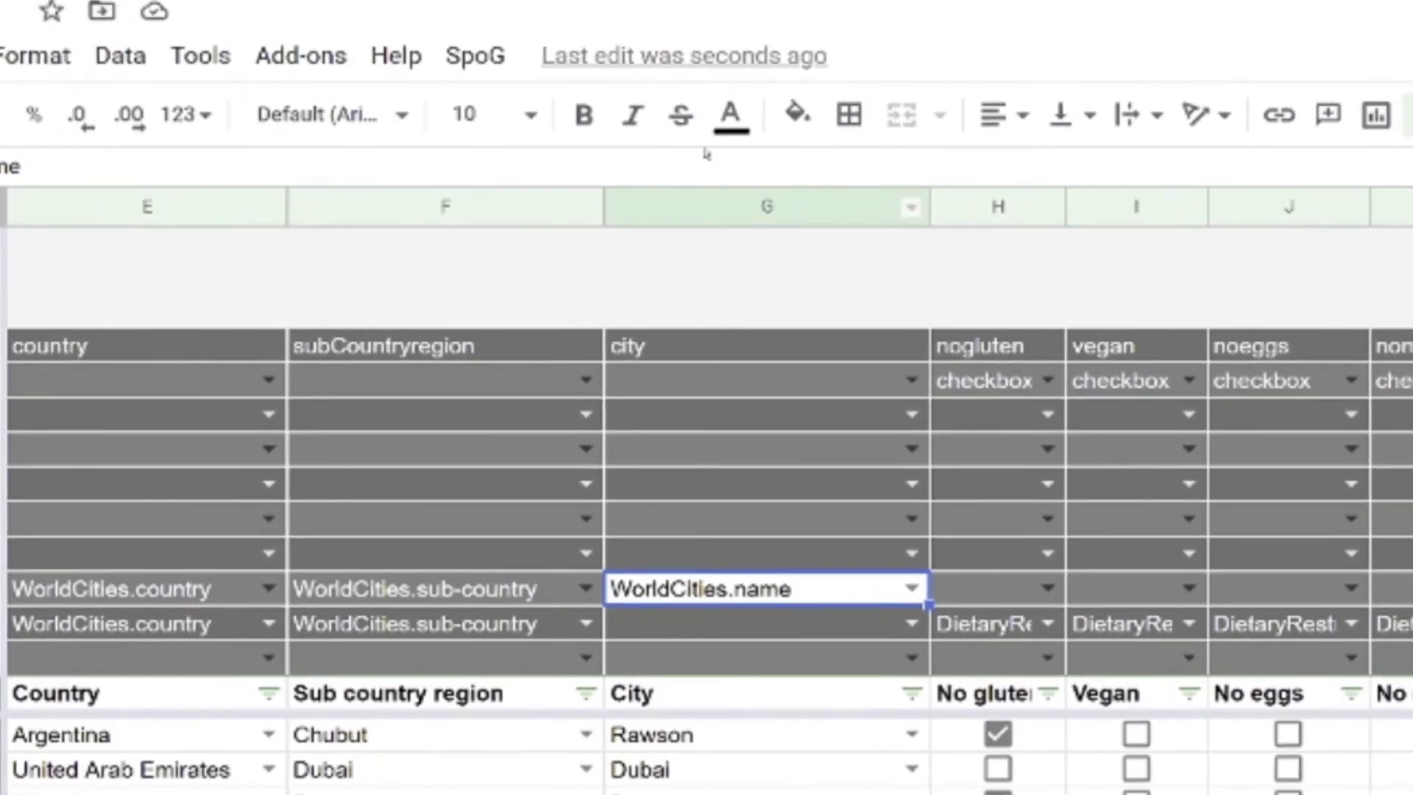
{"action": "left_click", "coordinate": [731, 116]}
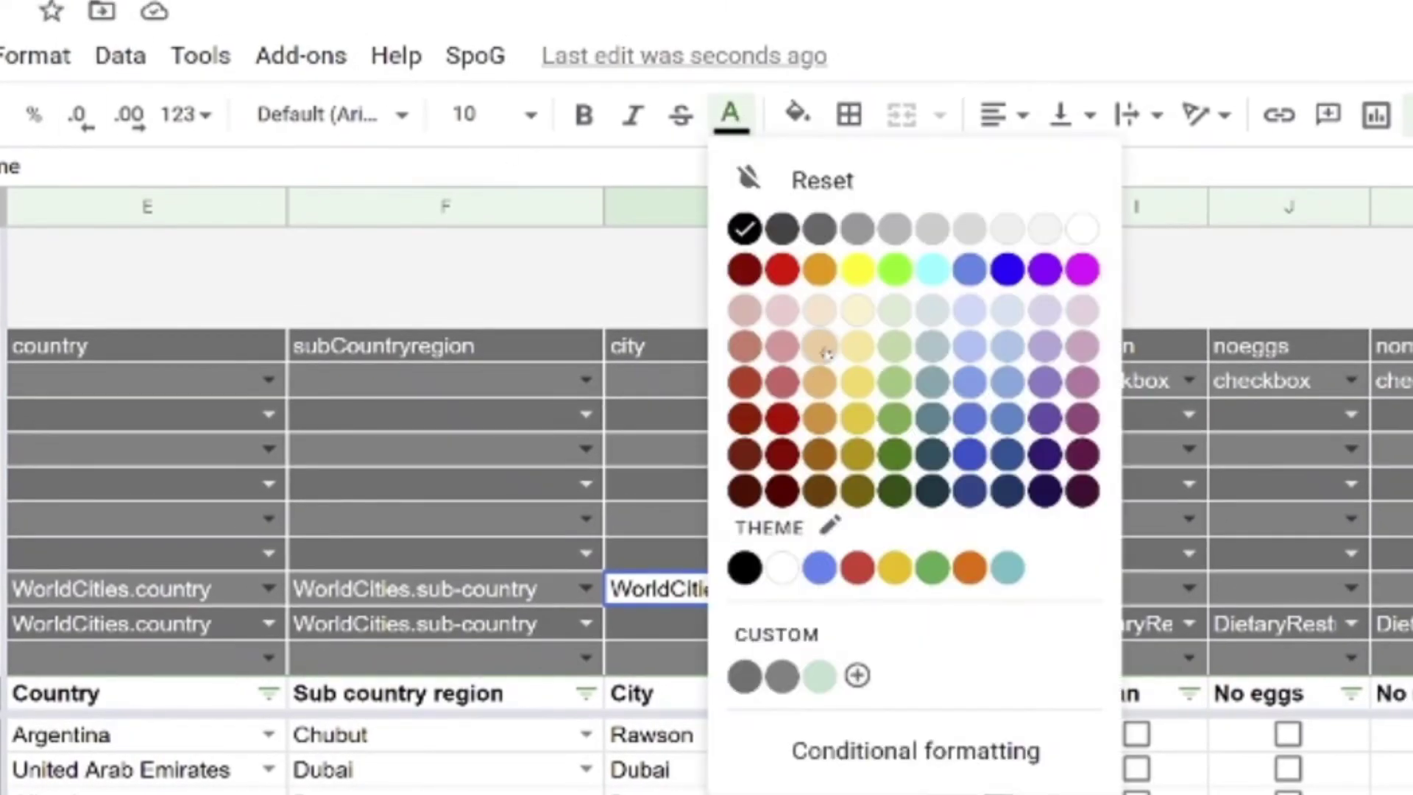
{"action": "left_click", "coordinate": [861, 351]}
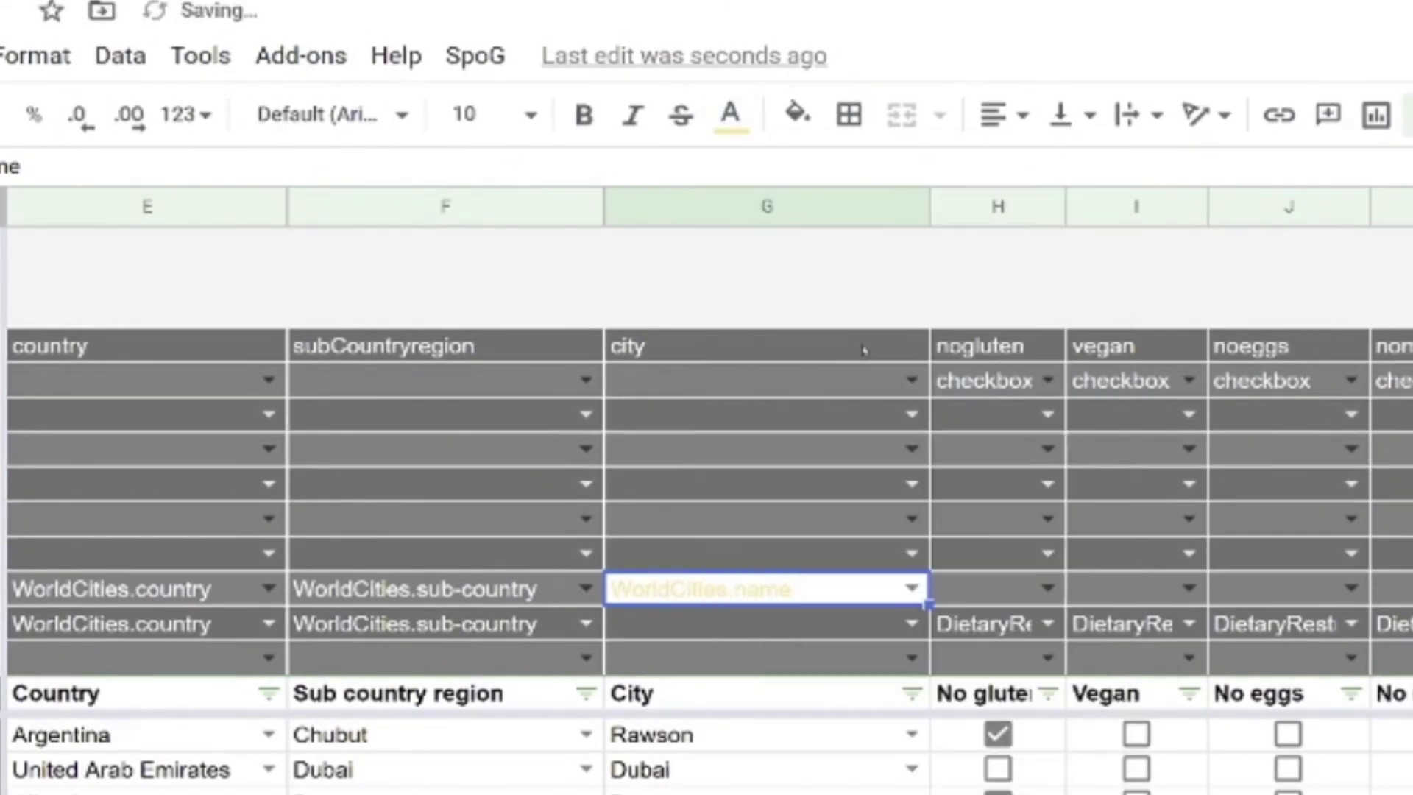
{"action": "left_click", "coordinate": [584, 115]}
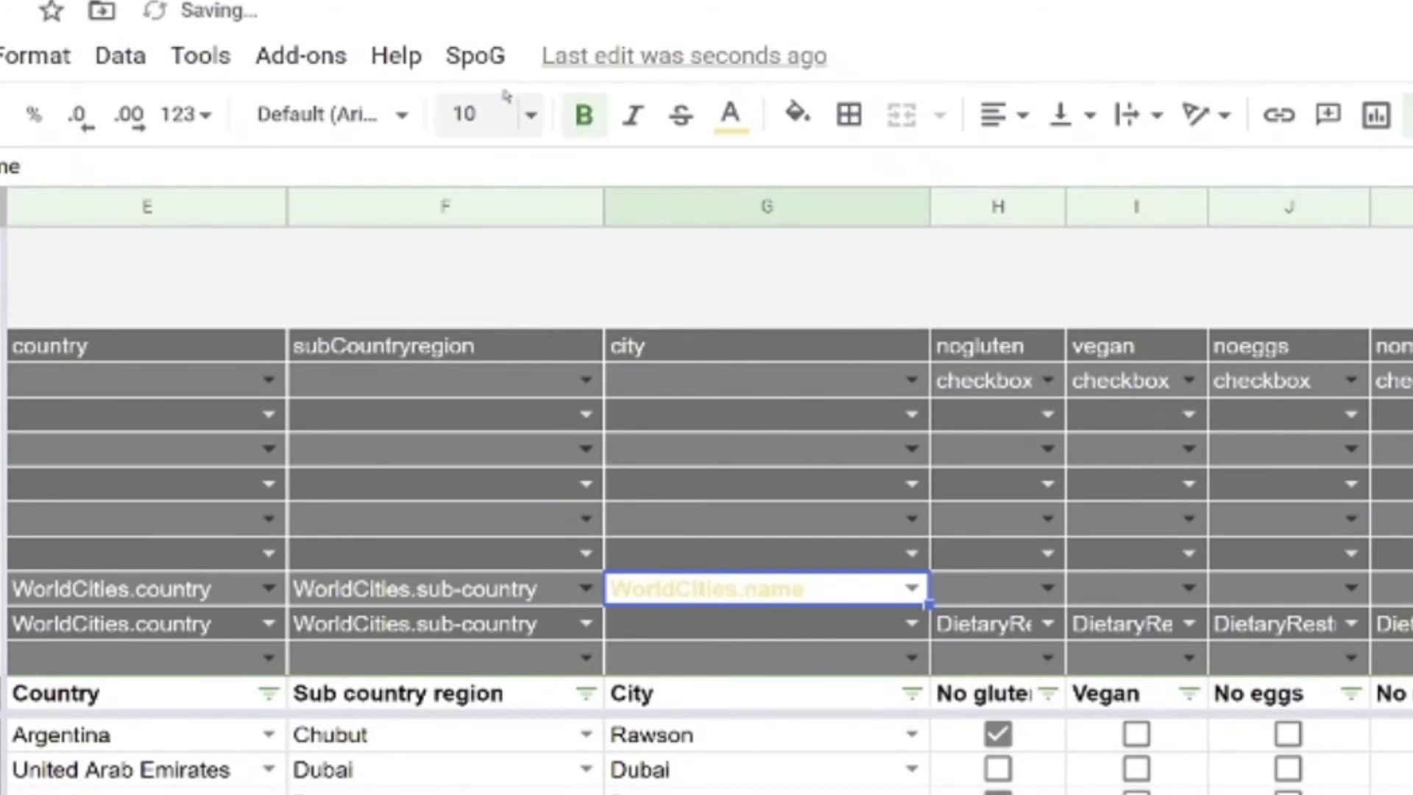
{"action": "left_click", "coordinate": [474, 55]}
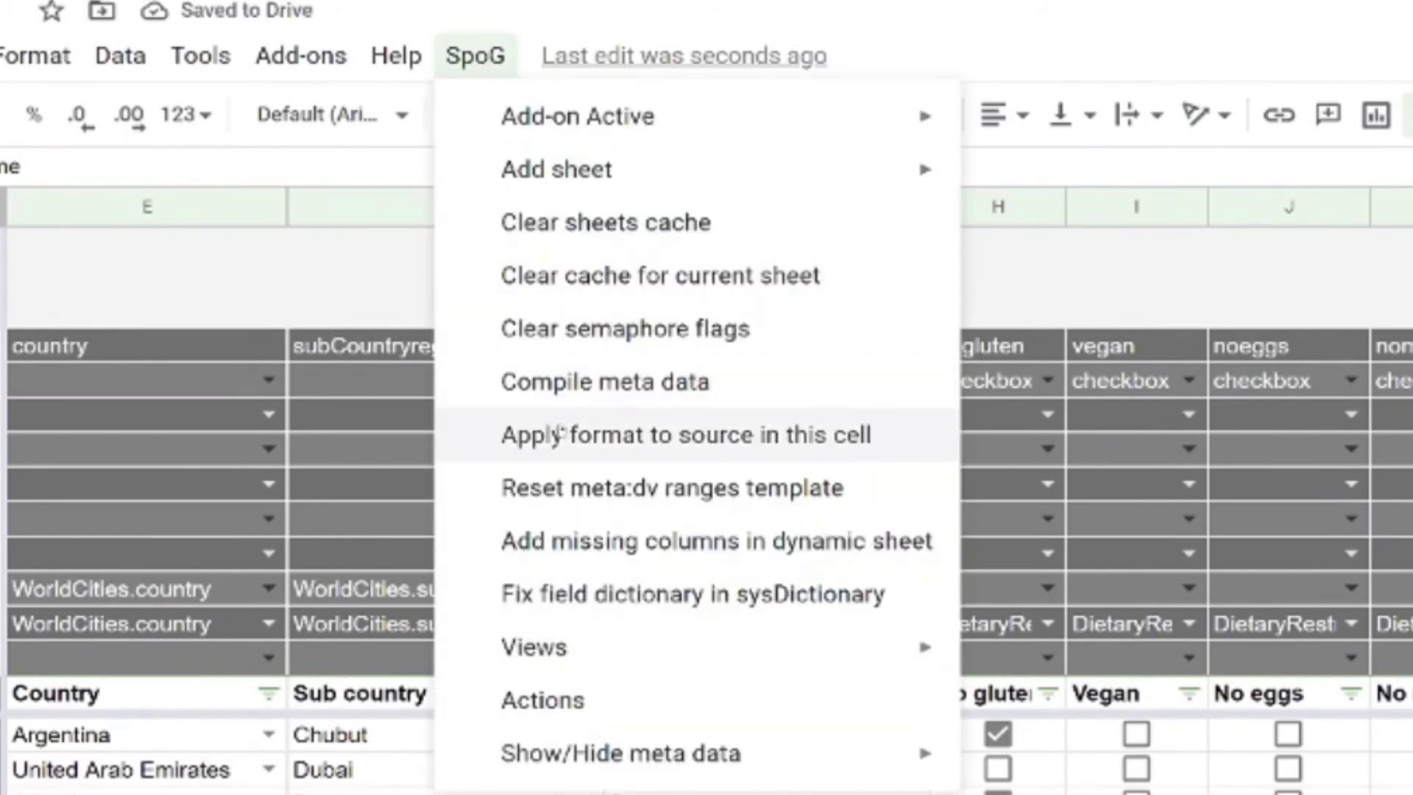
{"action": "left_click", "coordinate": [556, 431]}
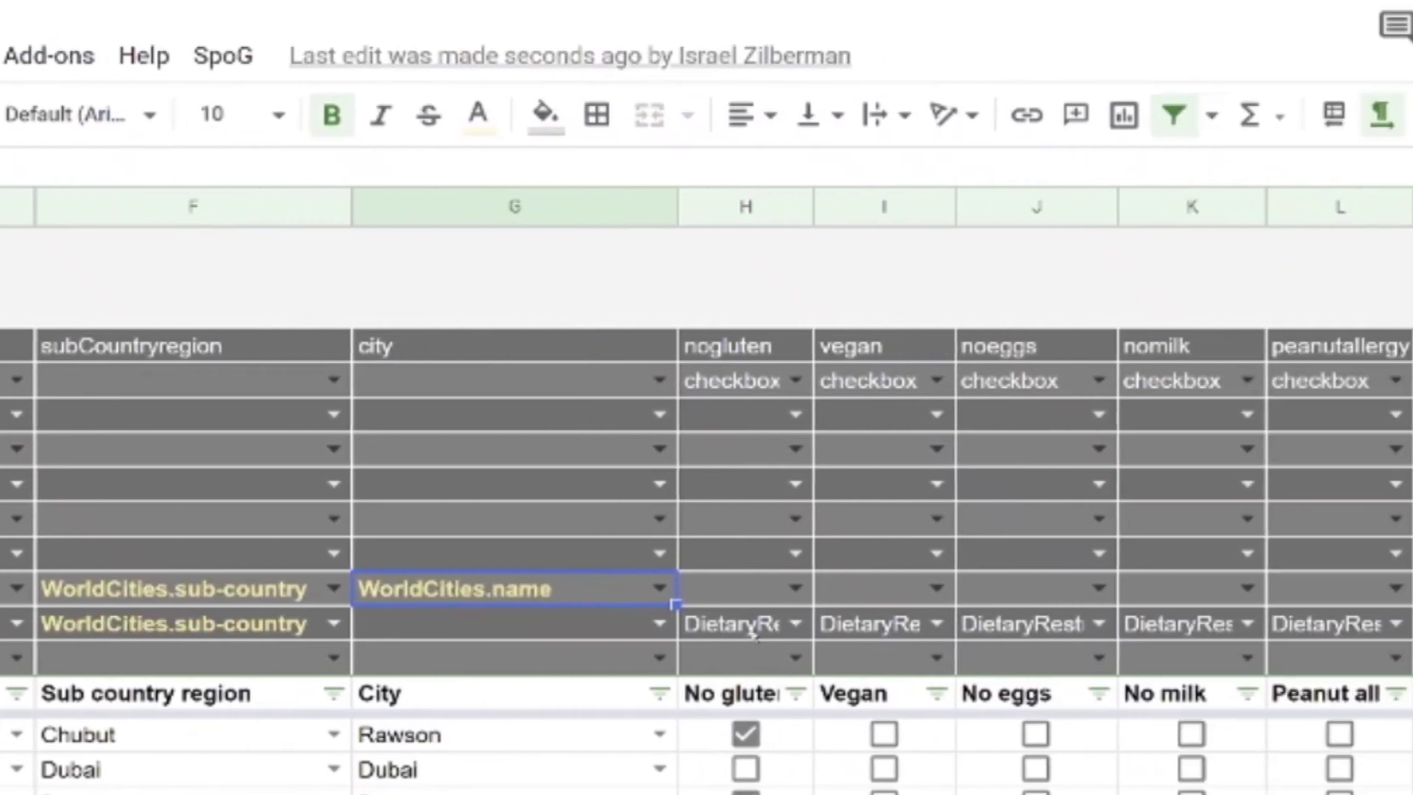
Format the dietarycode column's foreign column cell in bold light magenta text and apply that format to its source.
{"action": "left_click", "coordinate": [1302, 519]}
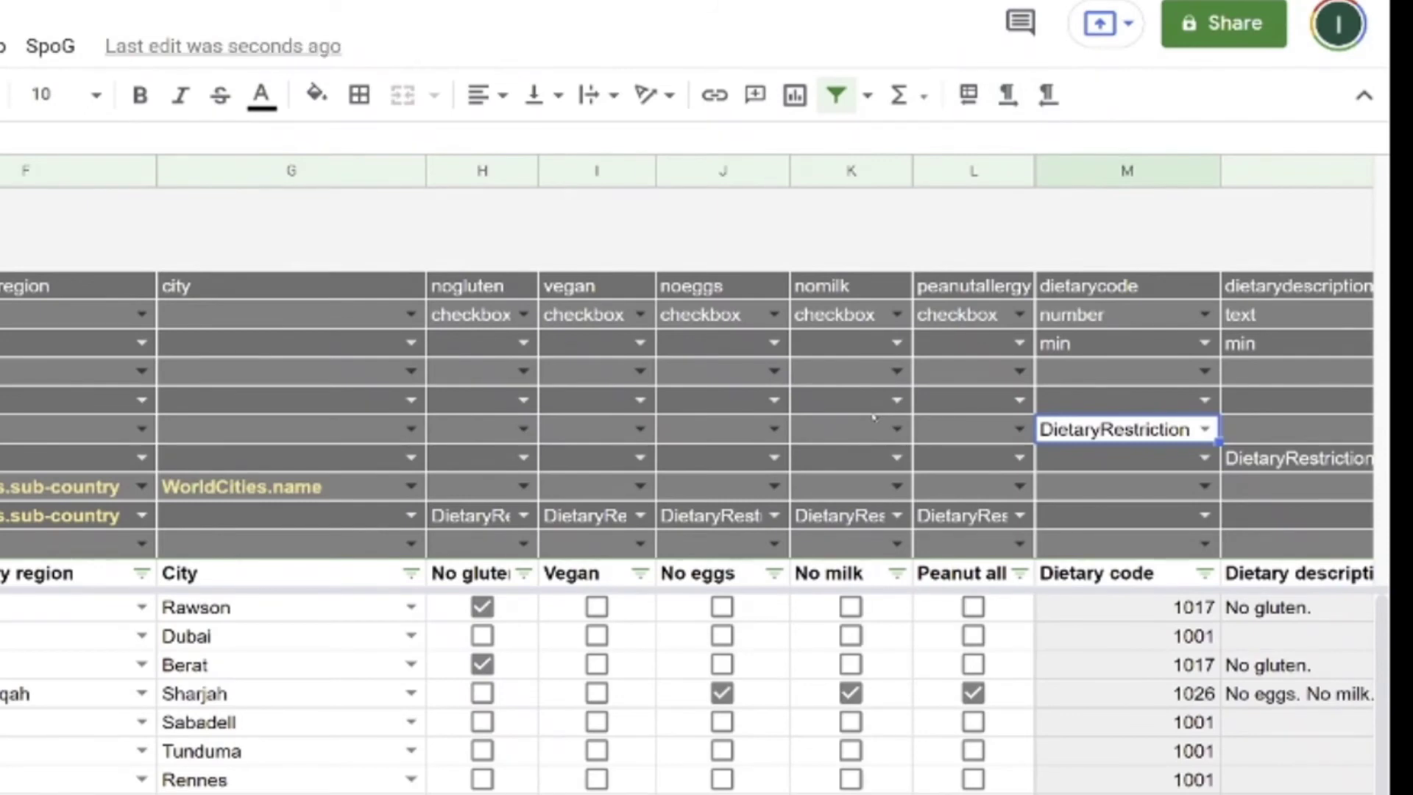
{"action": "left_click", "coordinate": [262, 94]}
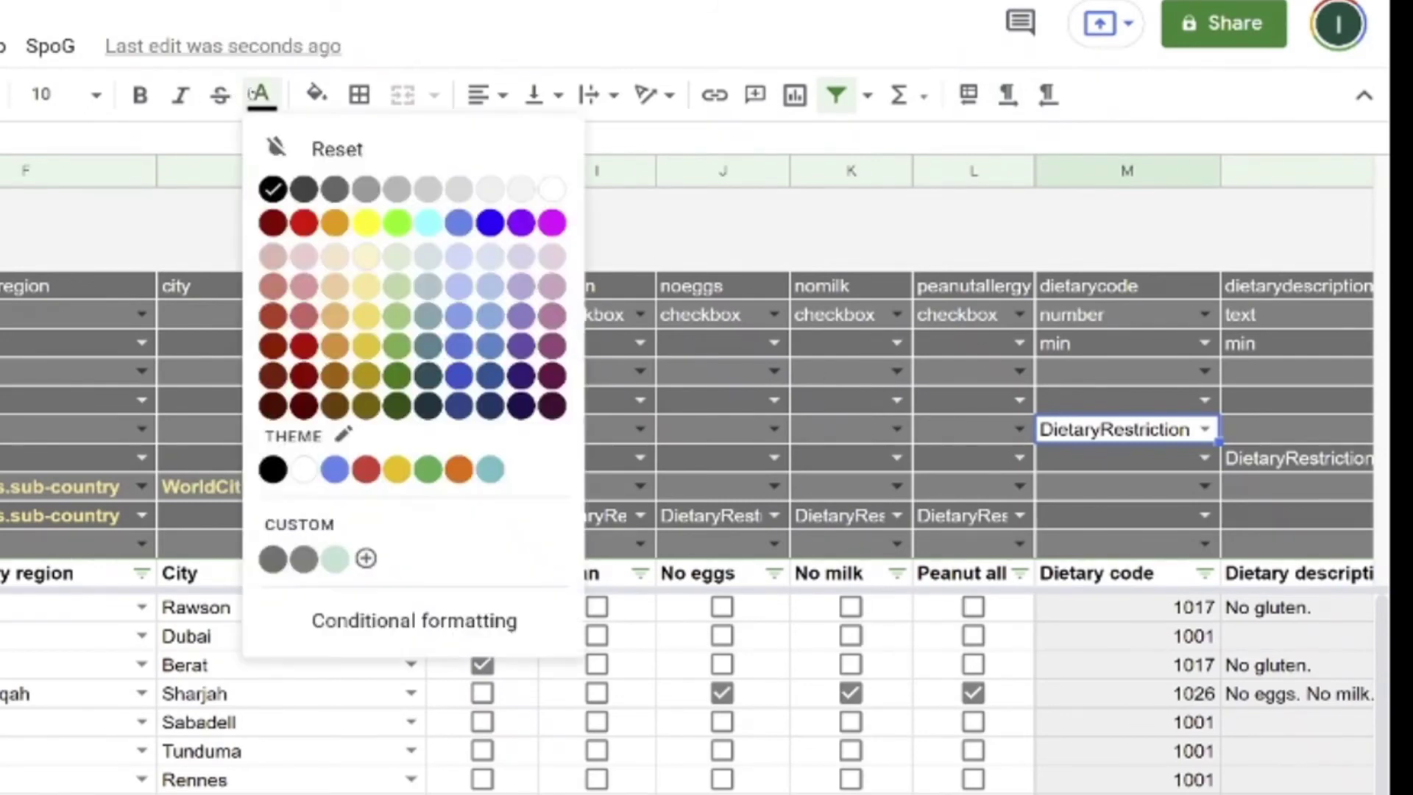
{"action": "left_click", "coordinate": [551, 291]}
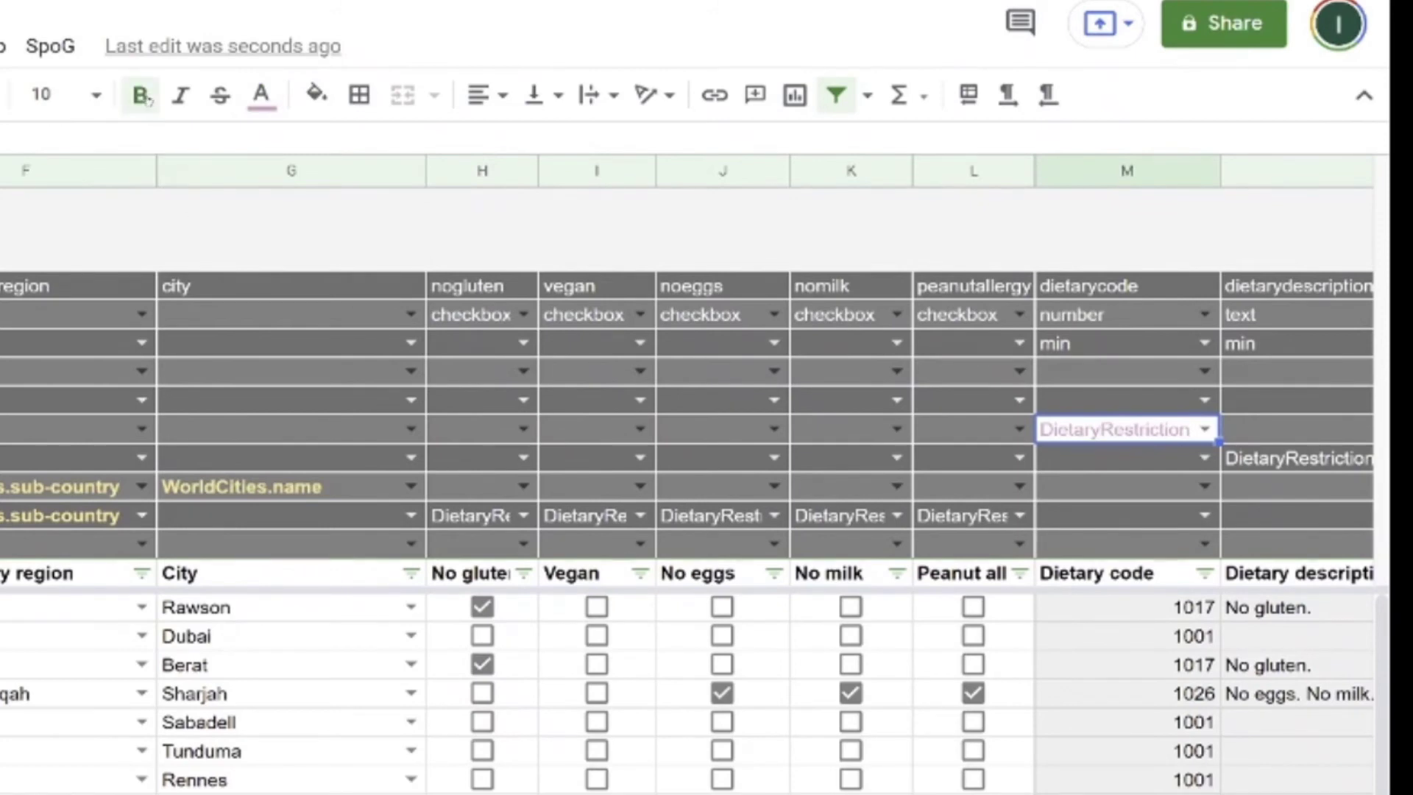
{"action": "left_click", "coordinate": [70, 47]}
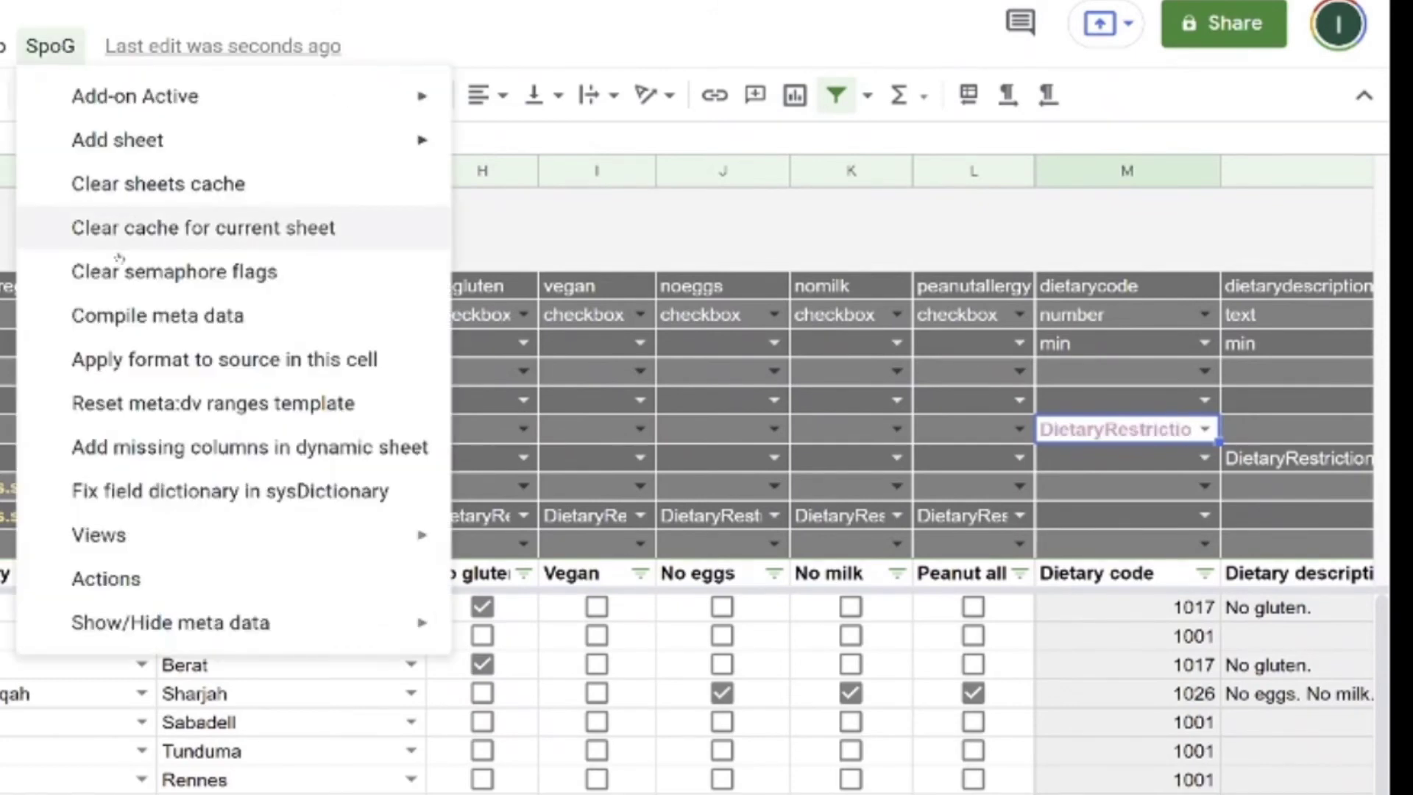
{"action": "left_click", "coordinate": [132, 328]}
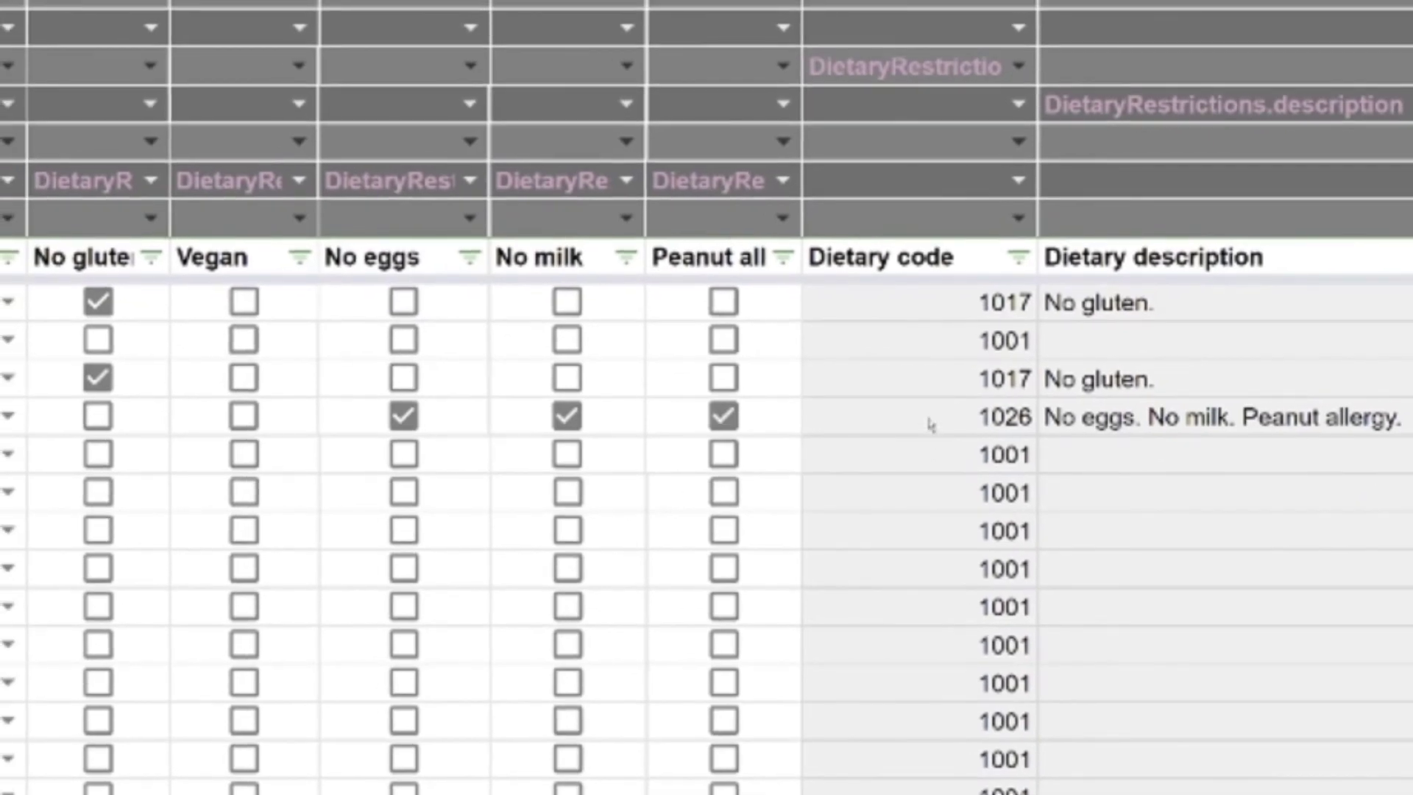
Tick Peanut allergy, No milk, No eggs, Vegan and No gluten for the customer in row 23.
{"action": "left_click", "coordinate": [722, 454]}
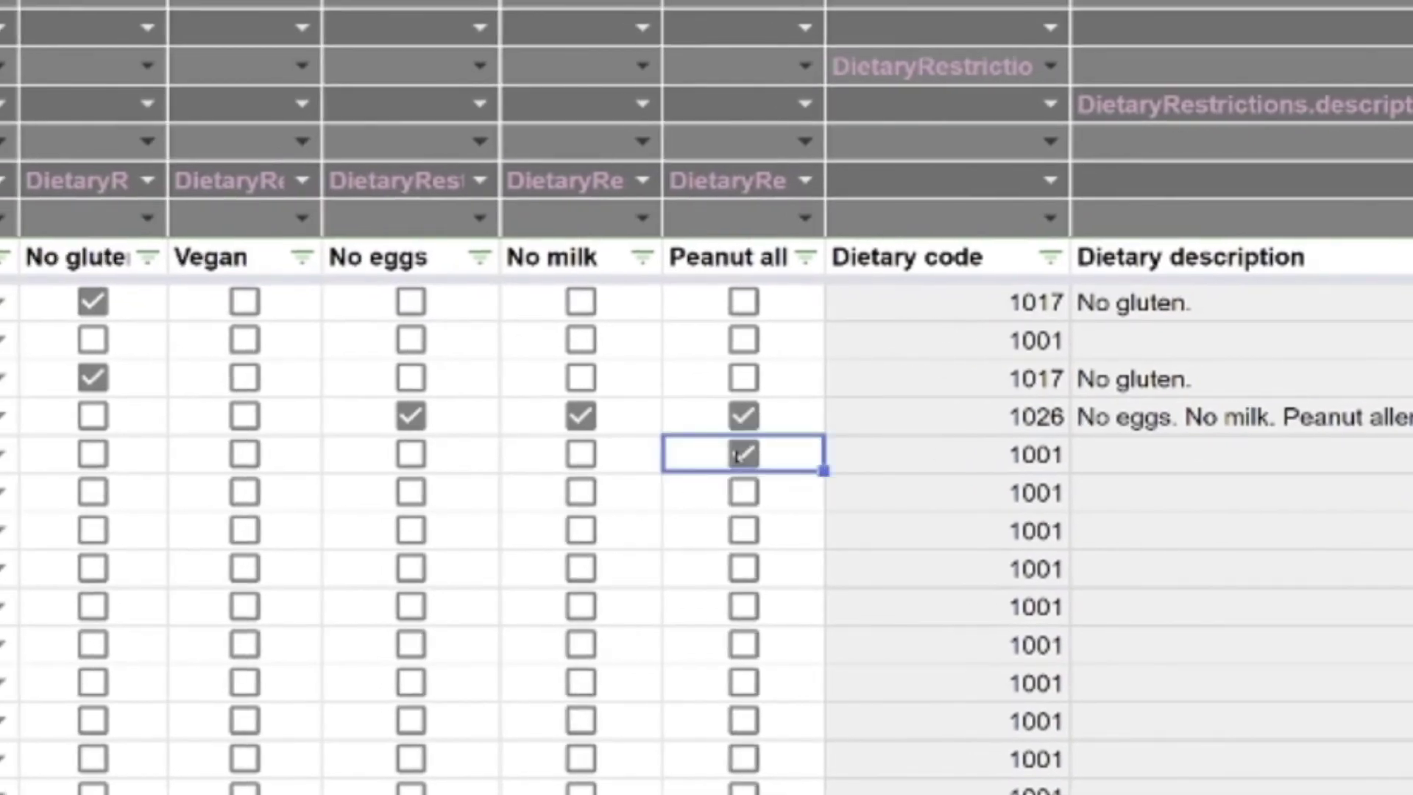
{"action": "left_click", "coordinate": [581, 454]}
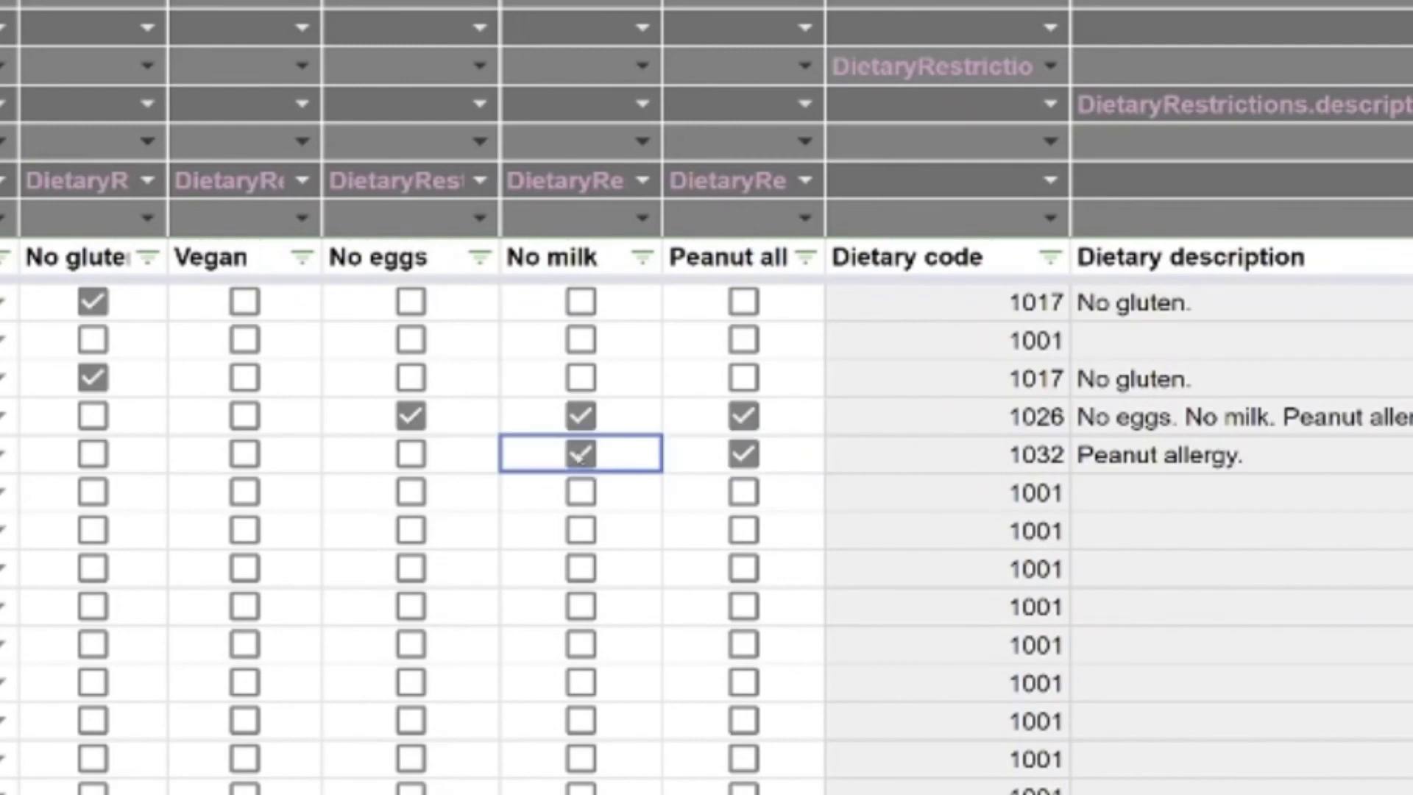
{"action": "left_click", "coordinate": [413, 454]}
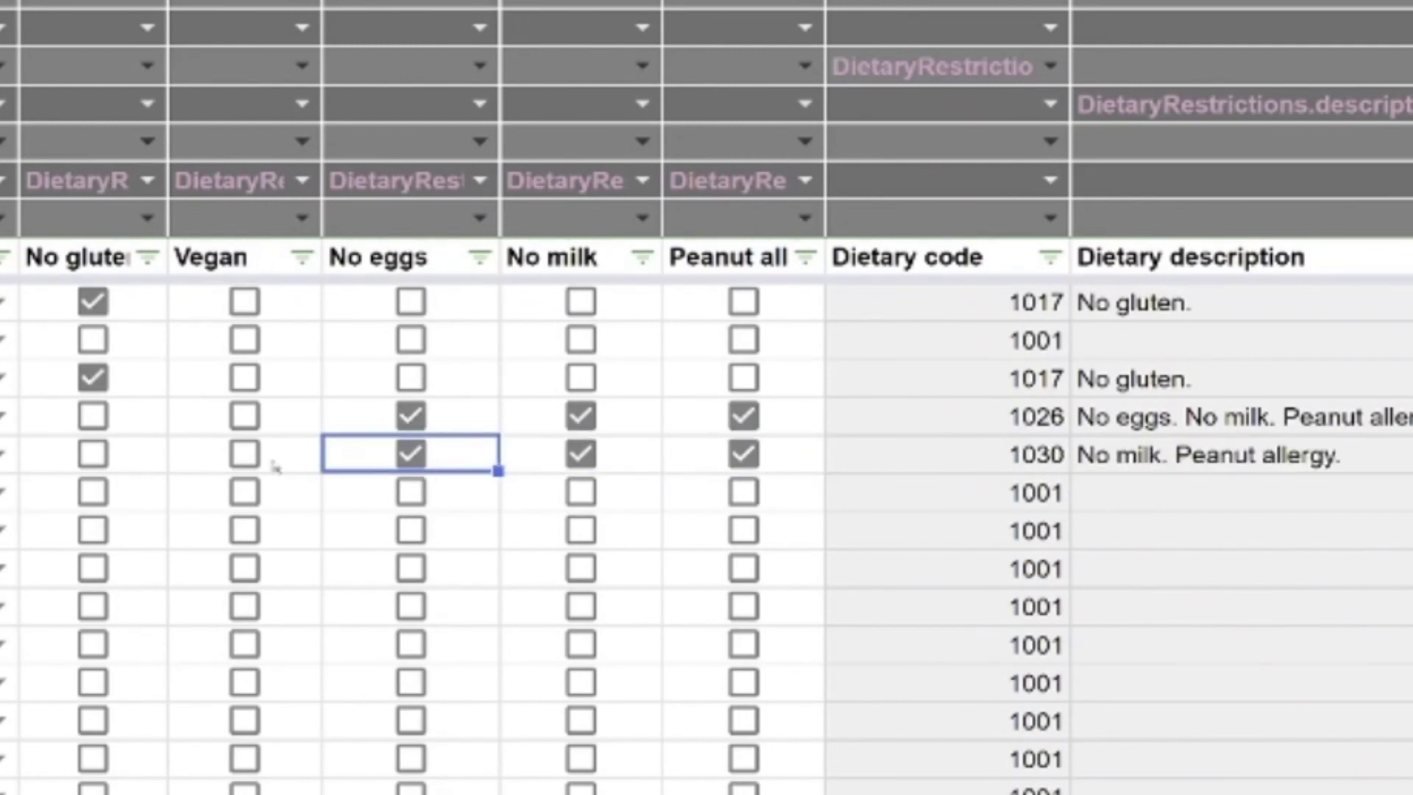
{"action": "left_click", "coordinate": [247, 454]}
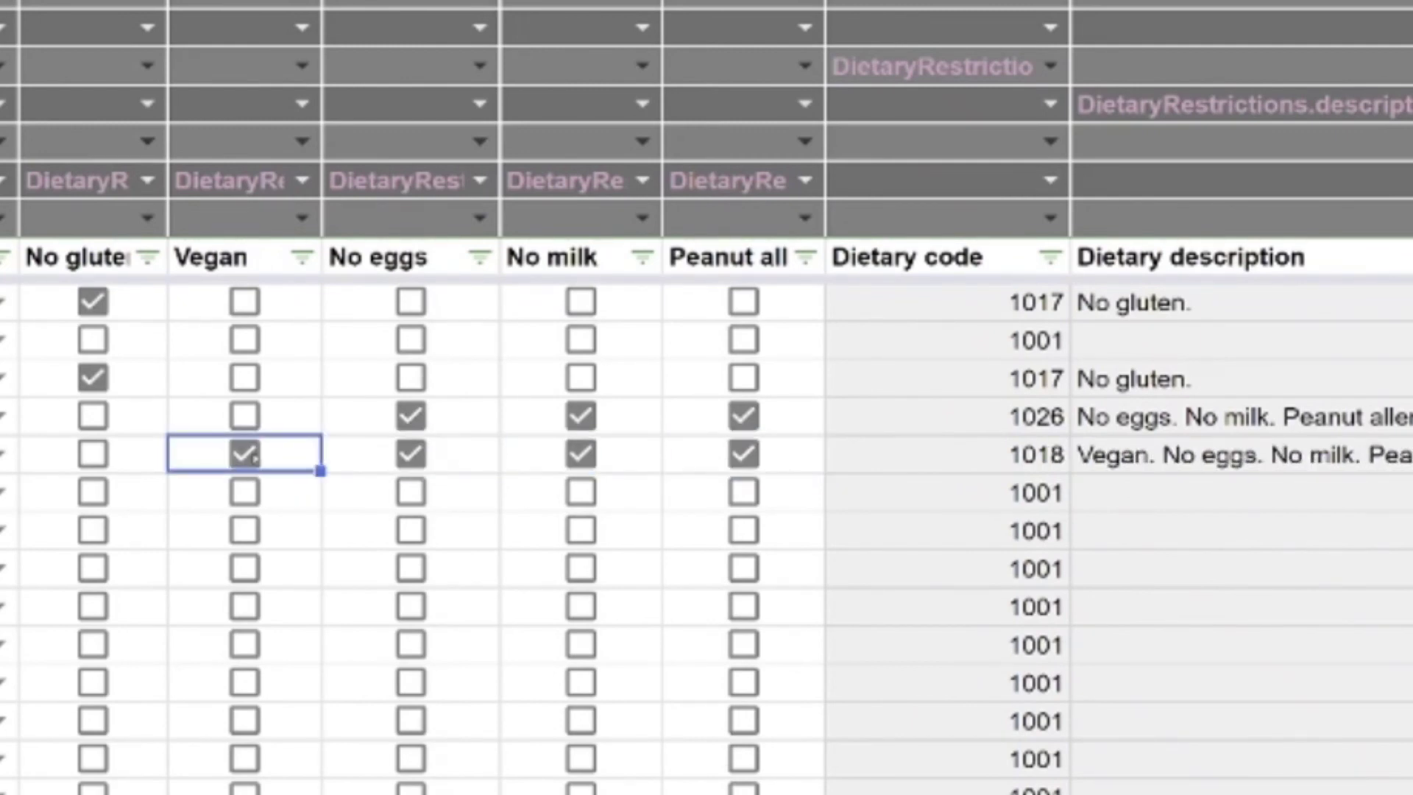
{"action": "left_click", "coordinate": [93, 454]}
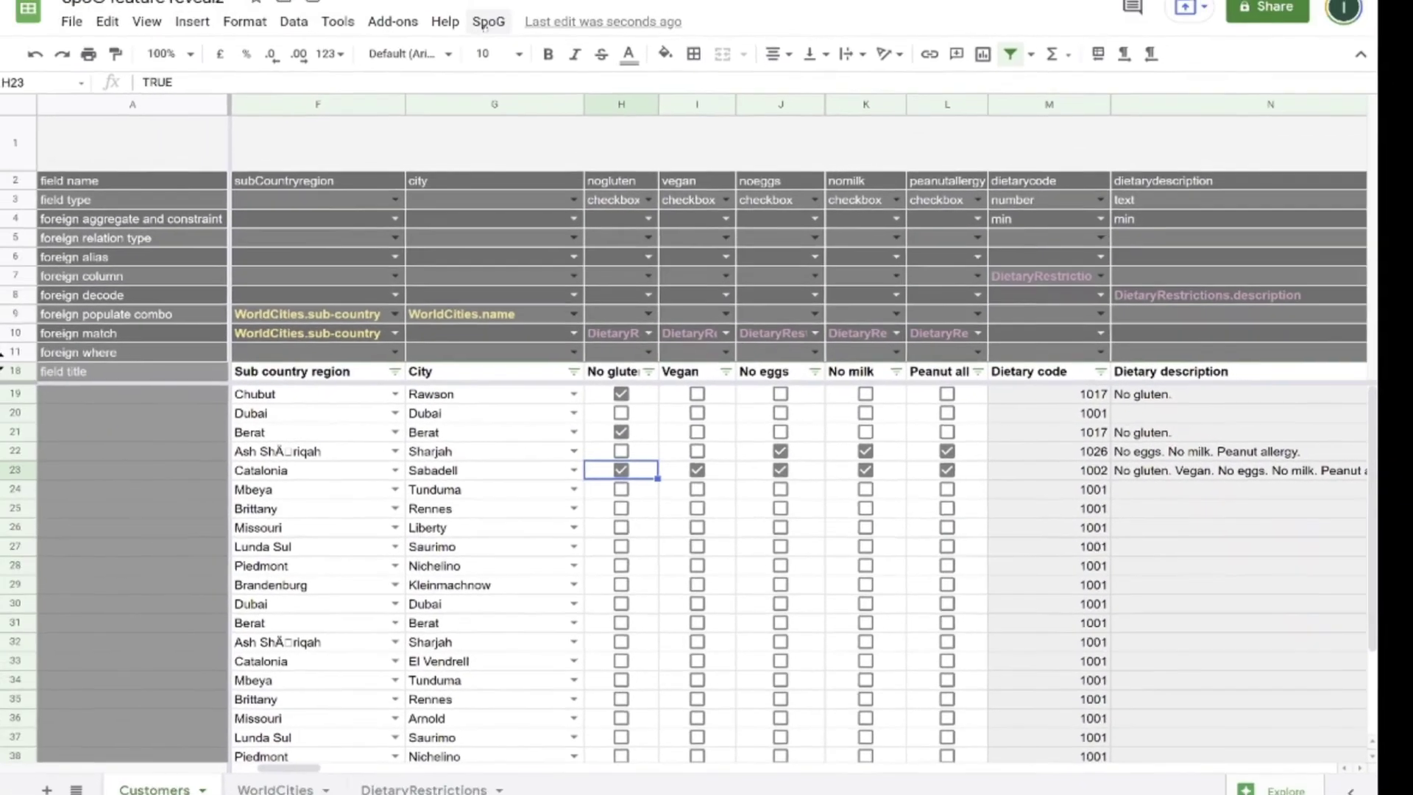
Hide the meta data rows and column of the Customers sheet with SpoG.
{"action": "left_click", "coordinate": [486, 22]}
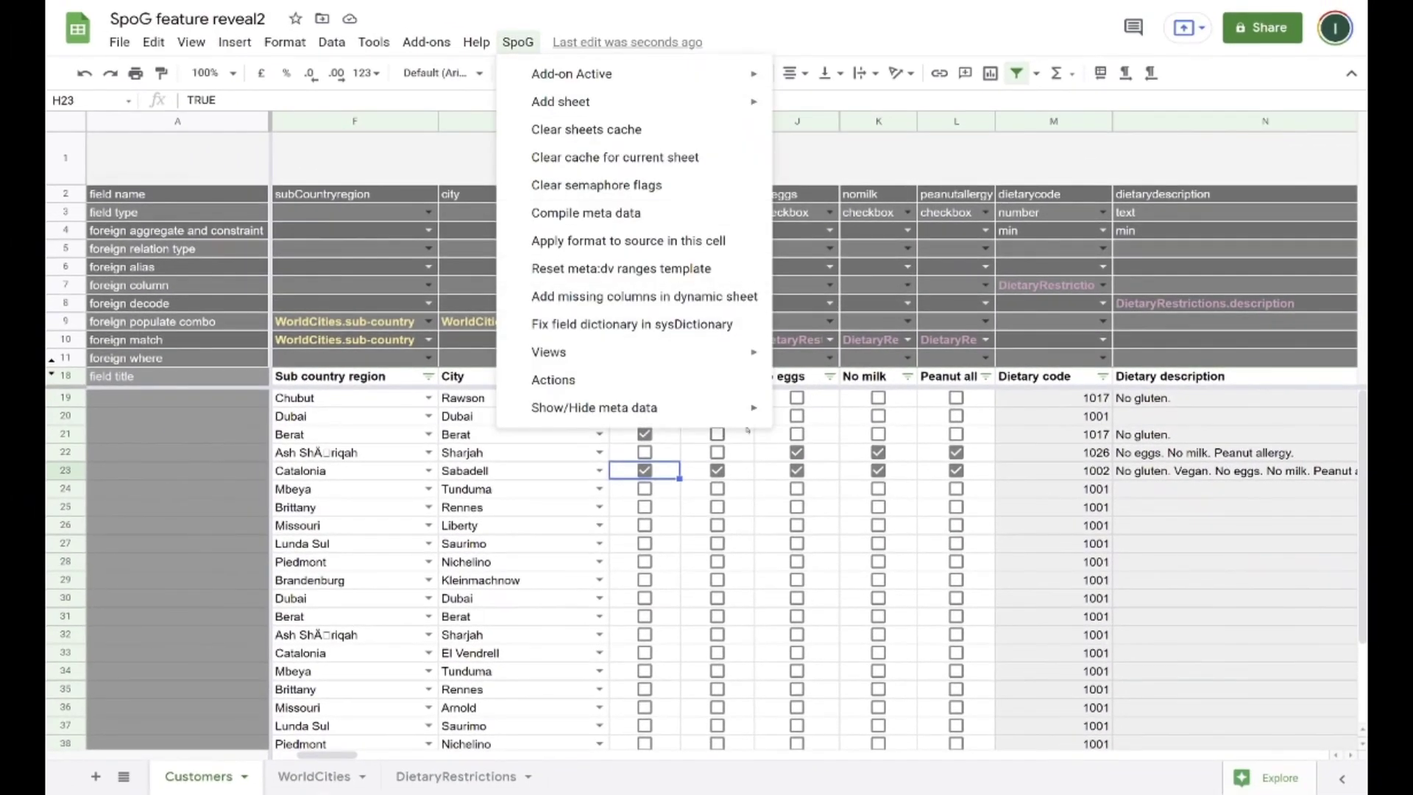
{"action": "mouse_move", "coordinate": [743, 414]}
{"action": "left_click", "coordinate": [863, 422]}
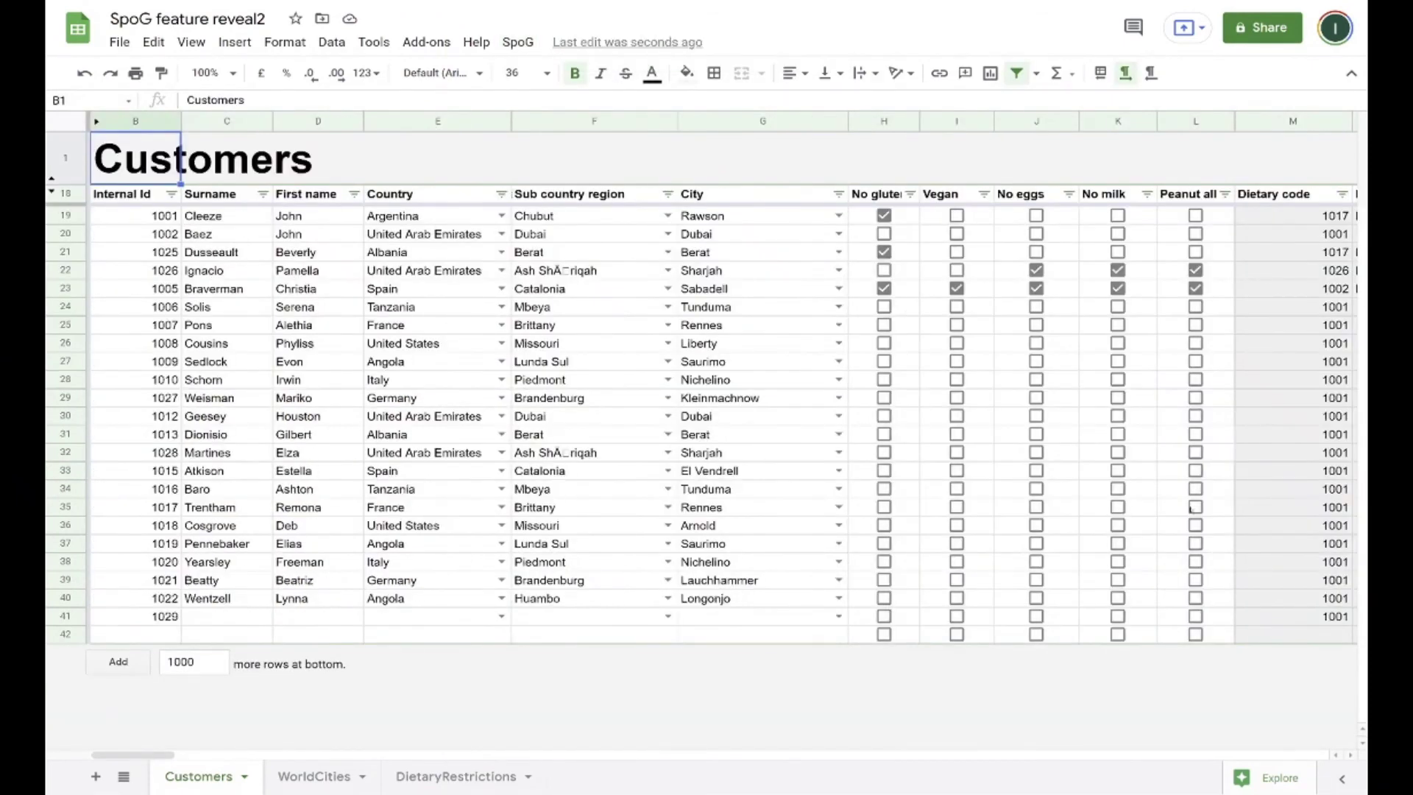
Tick No gluten, No eggs and Peanut allergy for the customer in row 25.
{"action": "left_click", "coordinate": [1129, 317]}
{"action": "key", "text": "Right"}
{"action": "key", "text": "Right"}
{"action": "key", "text": "Right"}
{"action": "key", "text": "Right"}
{"action": "key", "text": "Right"}
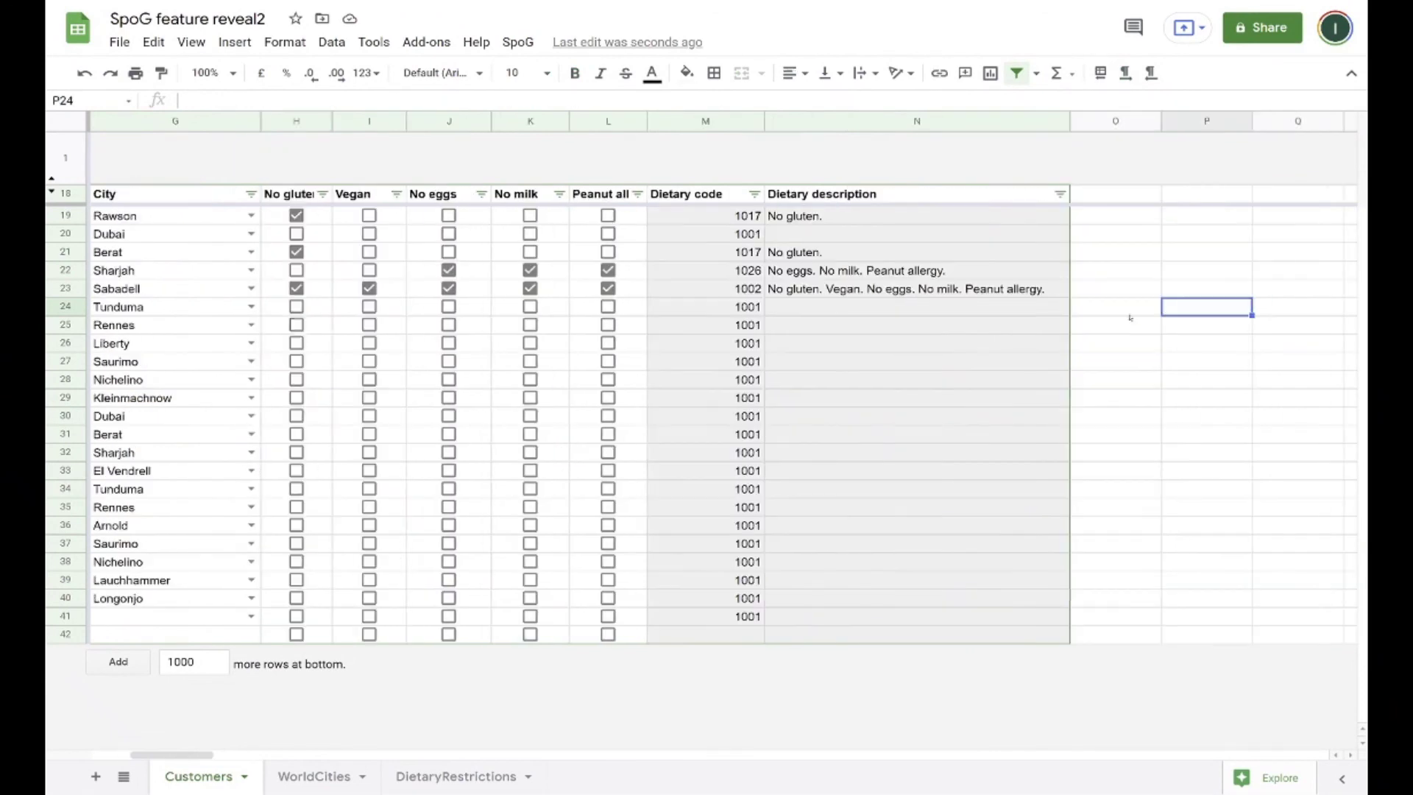
{"action": "left_click", "coordinate": [297, 324]}
{"action": "left_click", "coordinate": [449, 325]}
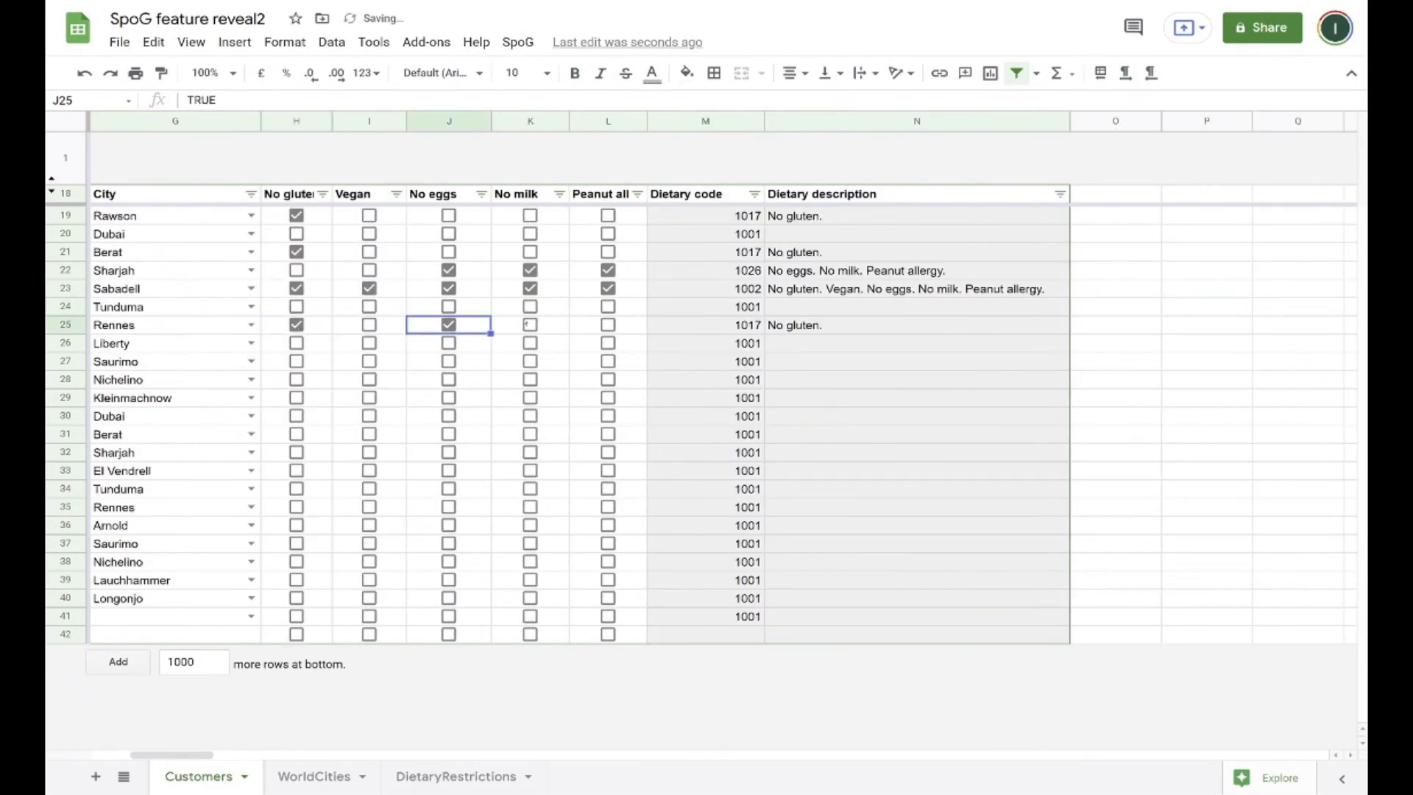
{"action": "left_click", "coordinate": [607, 325]}
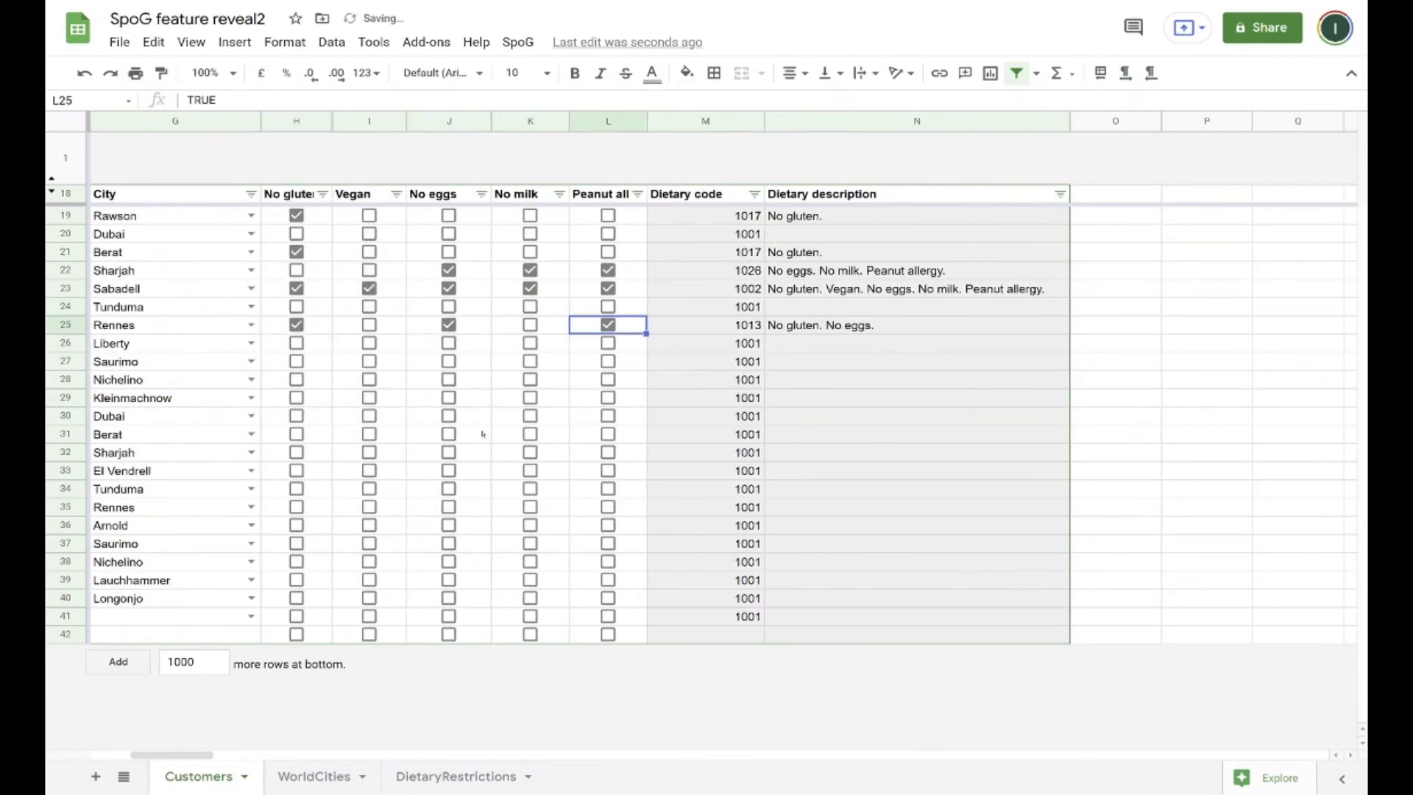